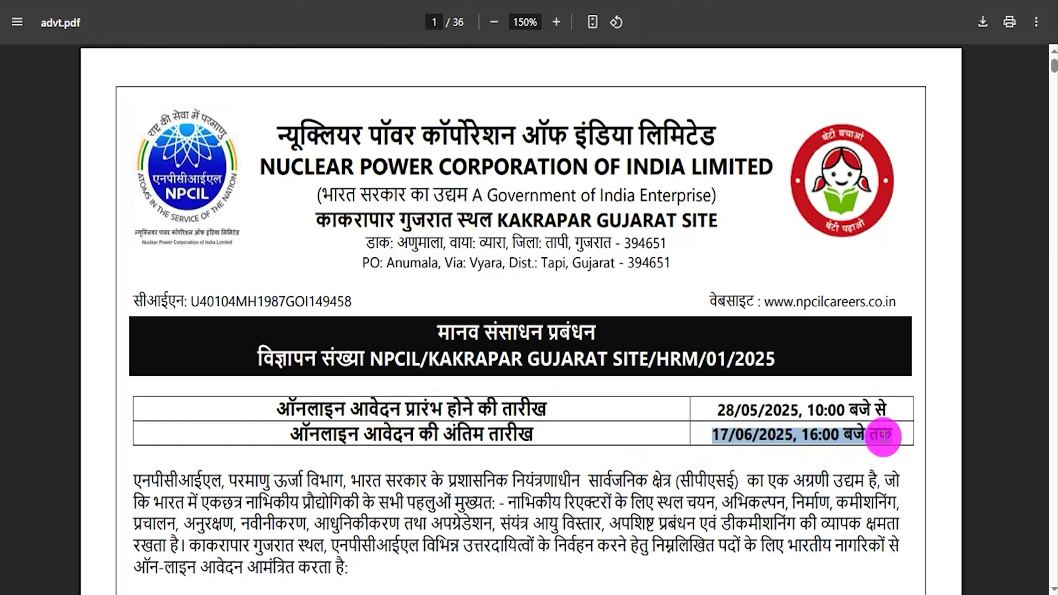
Examine the advertisement PDF's organisation heading, post-wise vacancy tables, category abbreviations and lists of accepted disciplines and trades.
drag(278, 133, 606, 131)
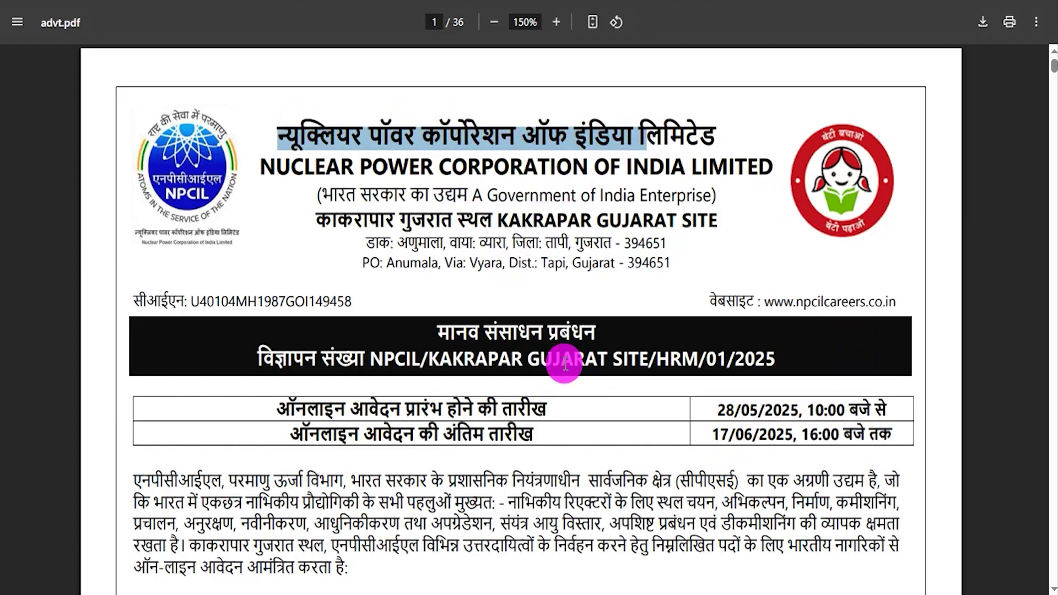
scroll(559, 361, down, 4)
scroll(564, 363, down, 15)
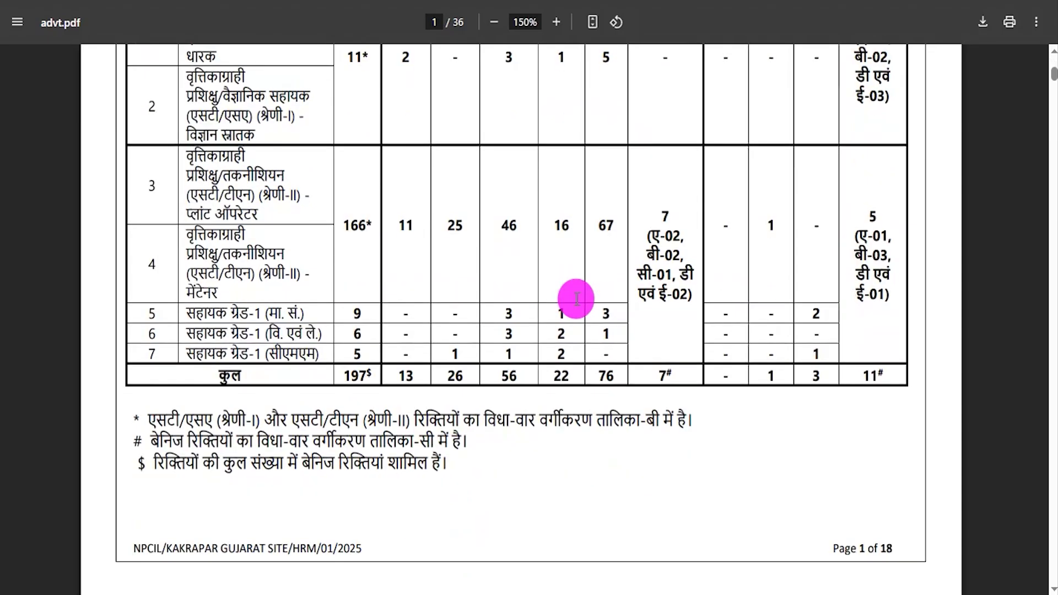
scroll(575, 299, down, 5)
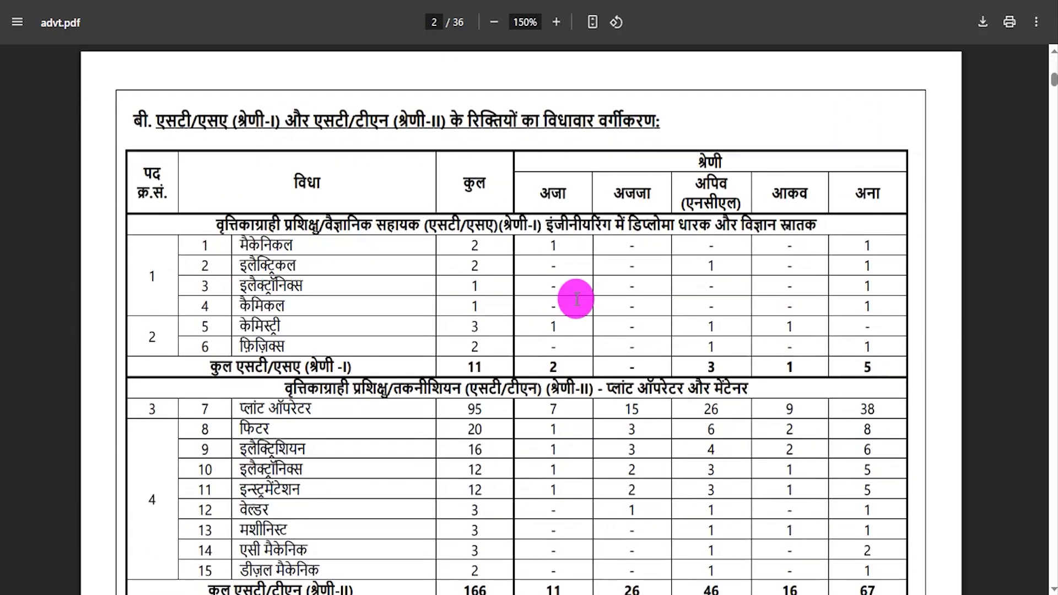
scroll(576, 299, down, 7)
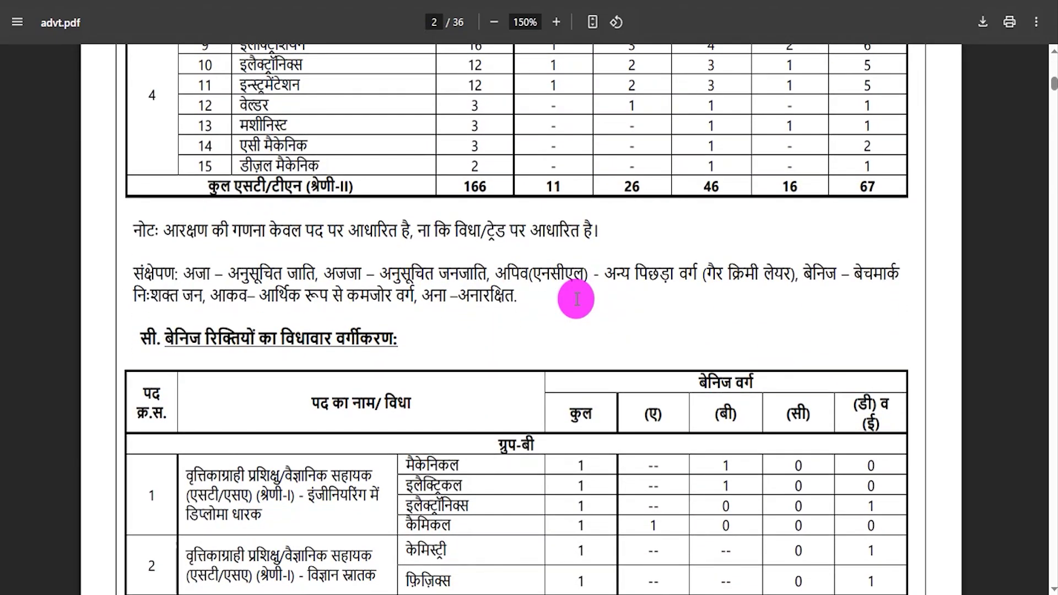
drag(606, 273, 736, 274)
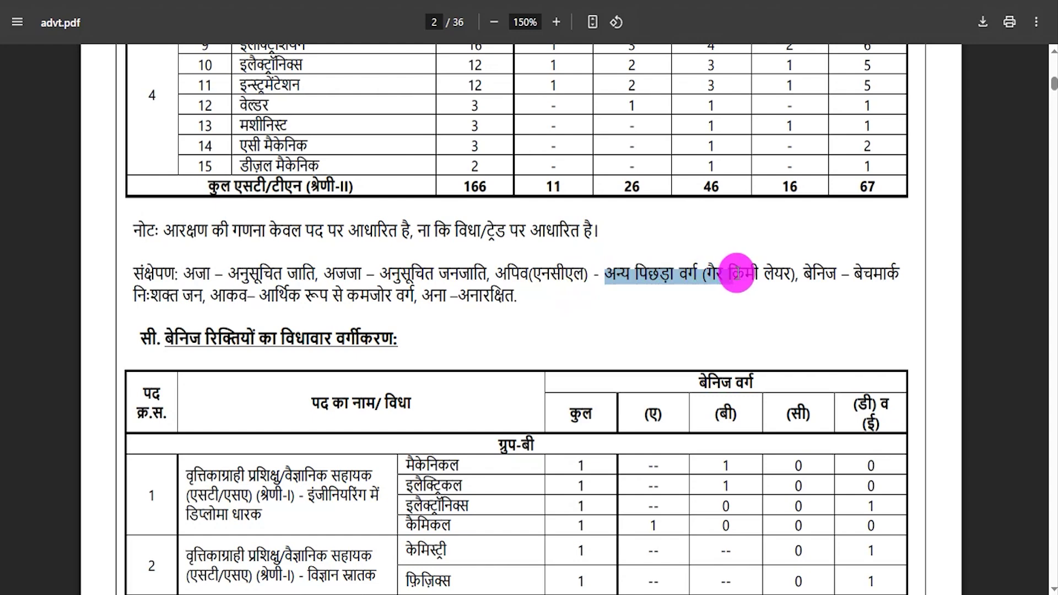
scroll(557, 378, down, 8)
scroll(559, 333, down, 12)
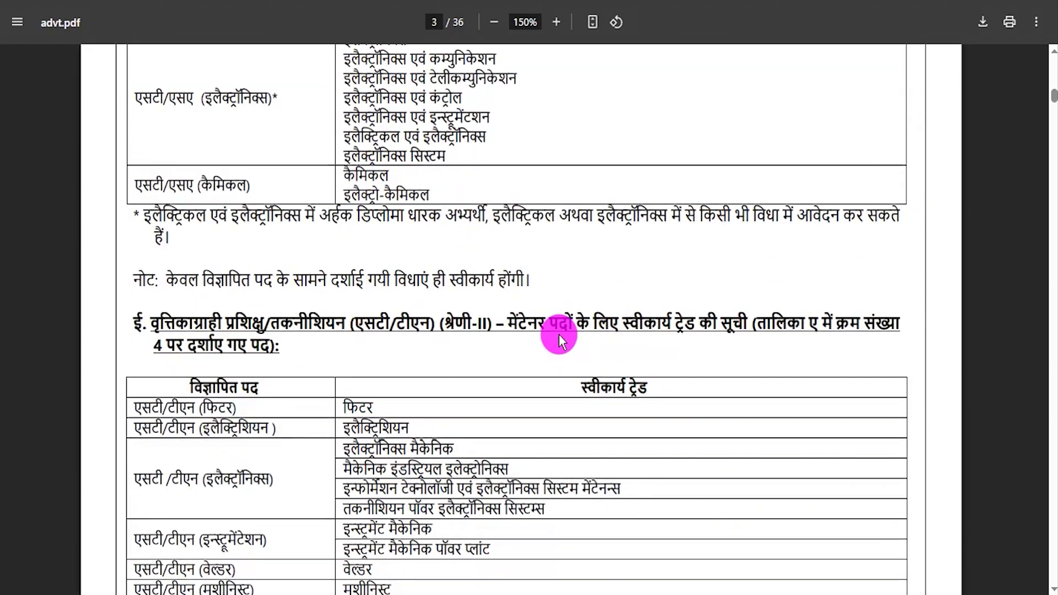
scroll(558, 334, down, 7)
scroll(558, 334, up, 20)
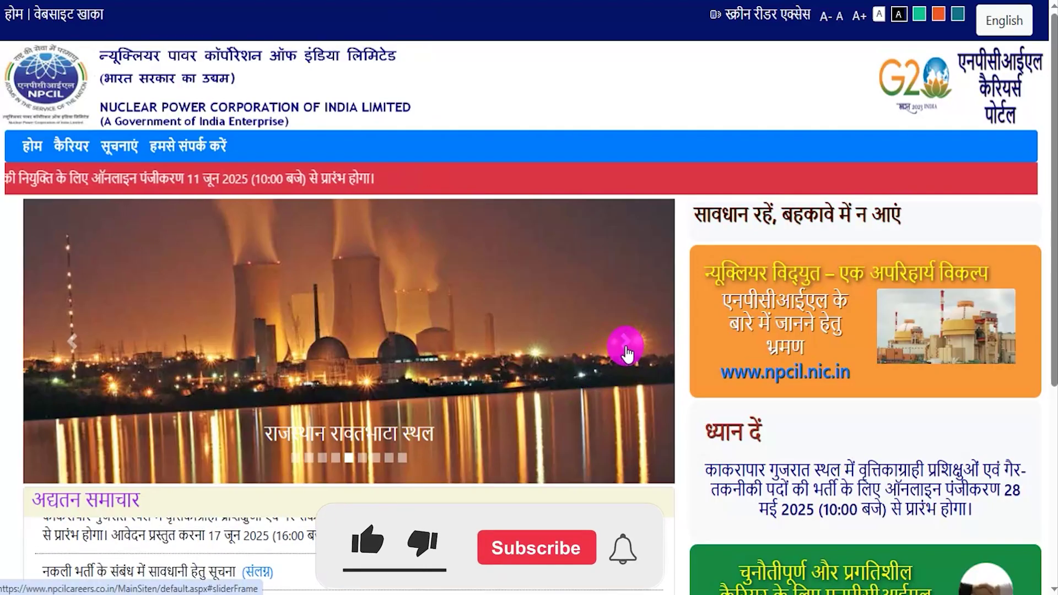
Browse the power station photos in the slideshow on the NPCIL careers portal's home page.
click(626, 343)
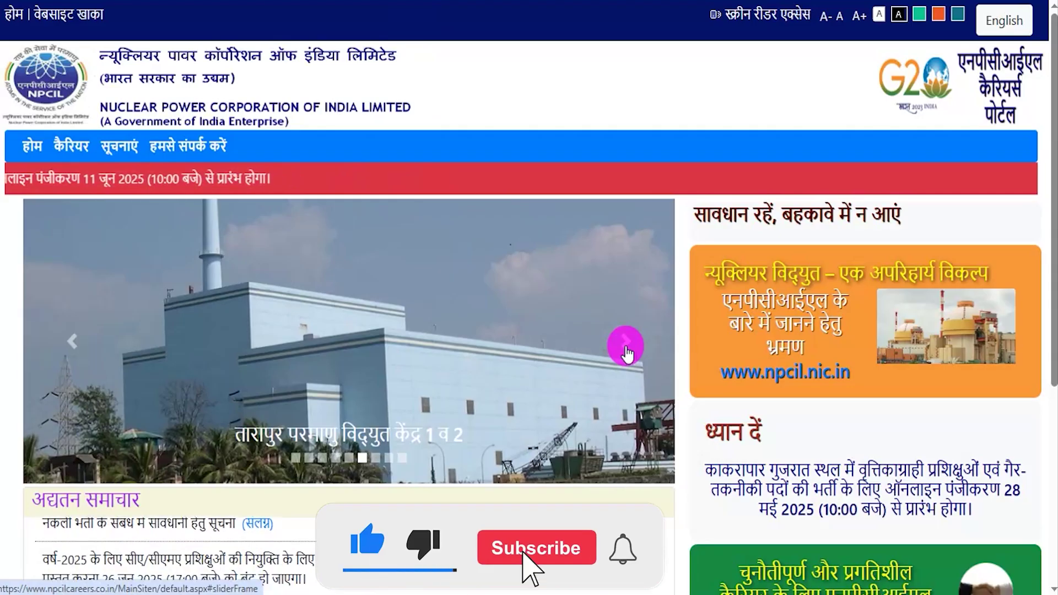
click(625, 347)
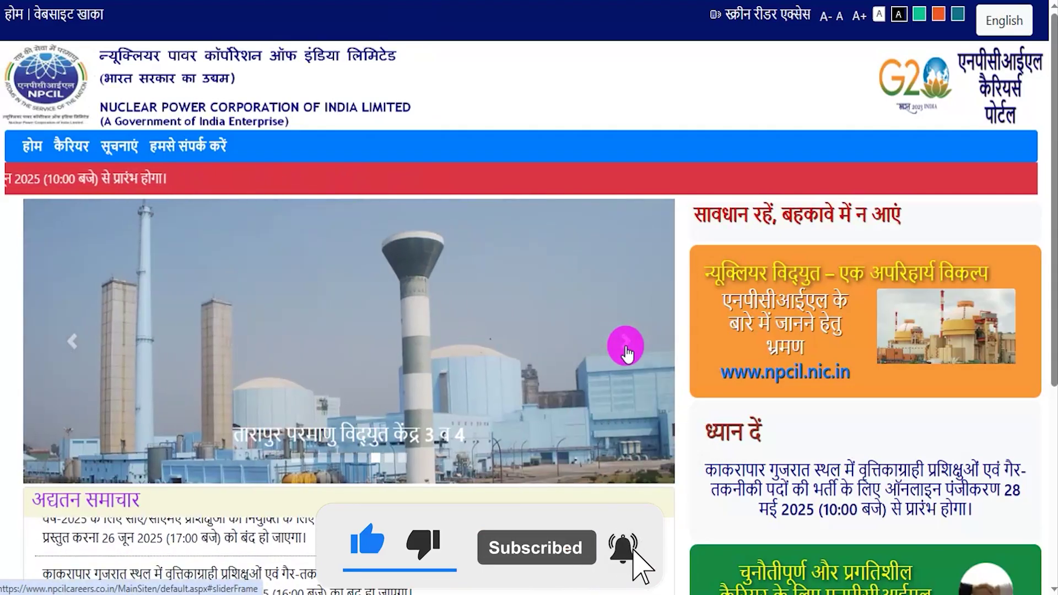
click(626, 347)
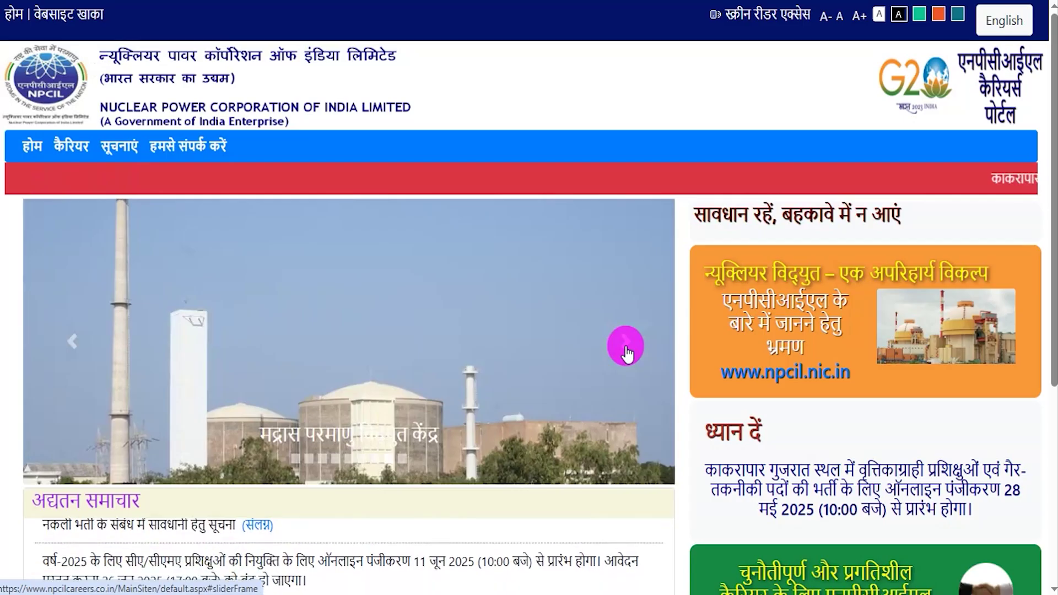
click(626, 347)
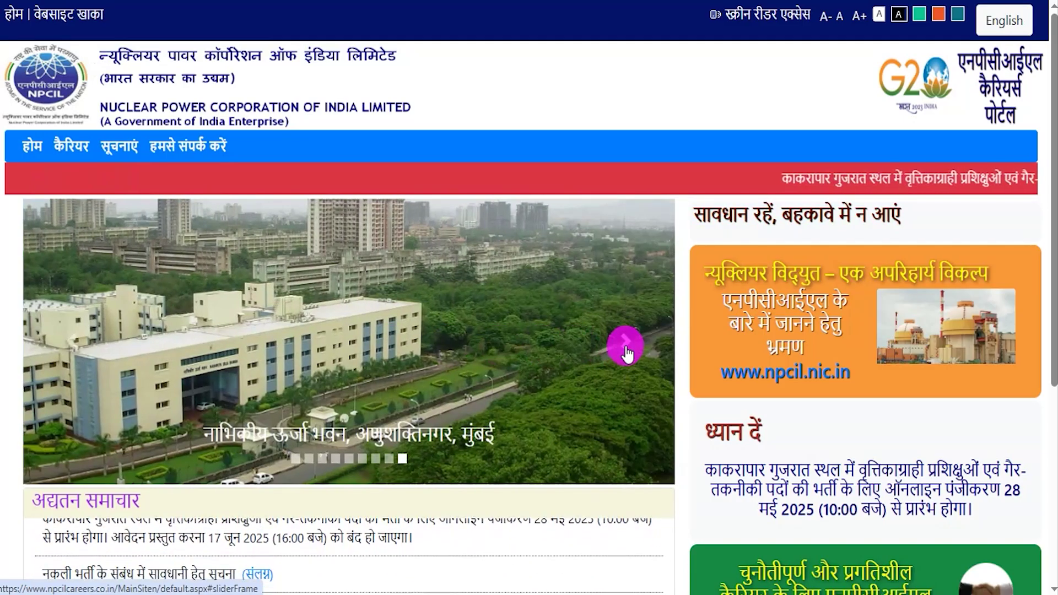
click(626, 347)
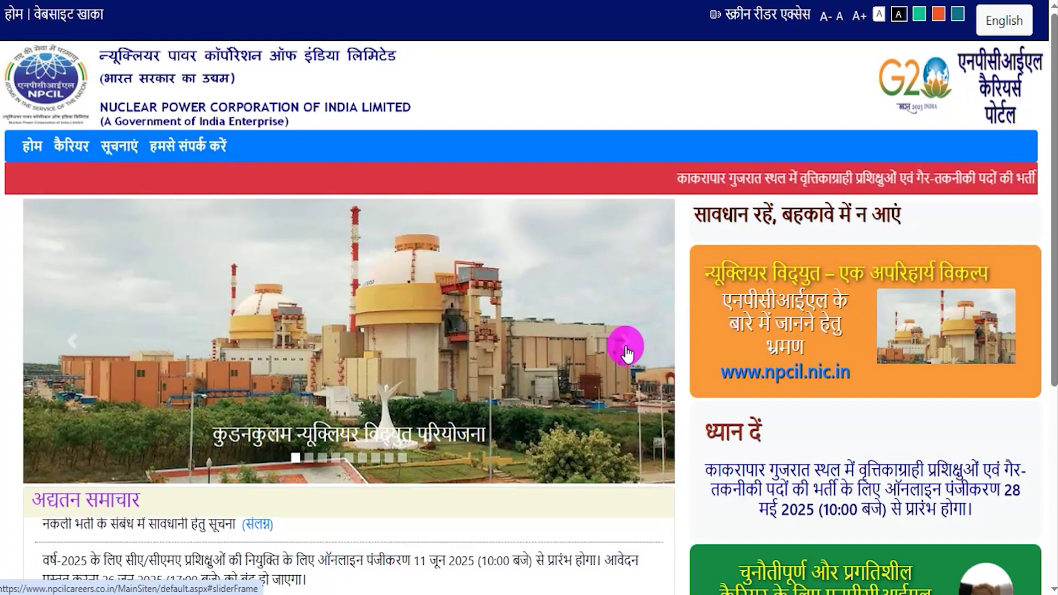
click(626, 347)
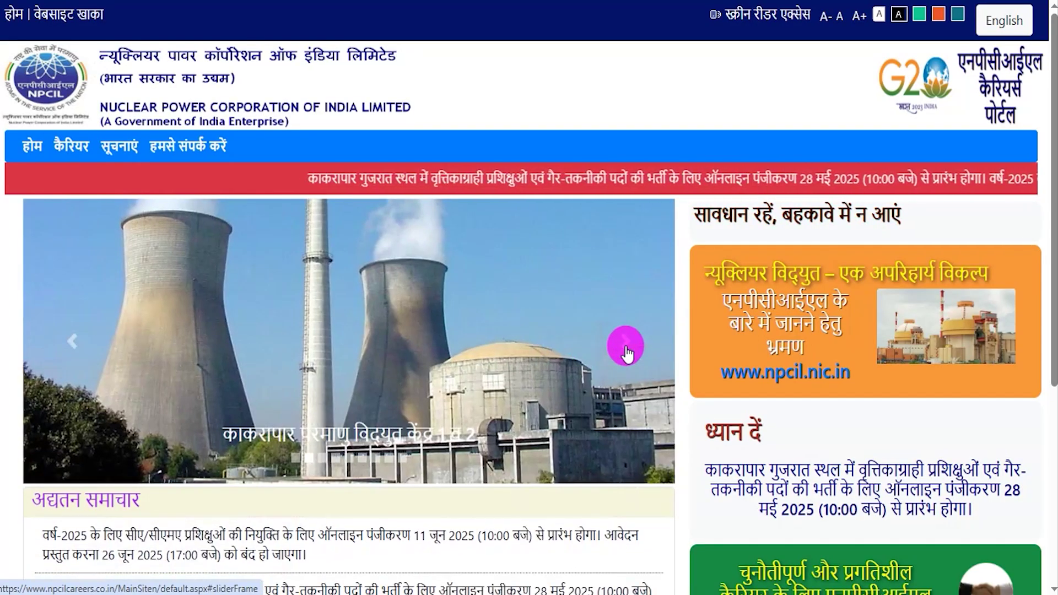
click(626, 347)
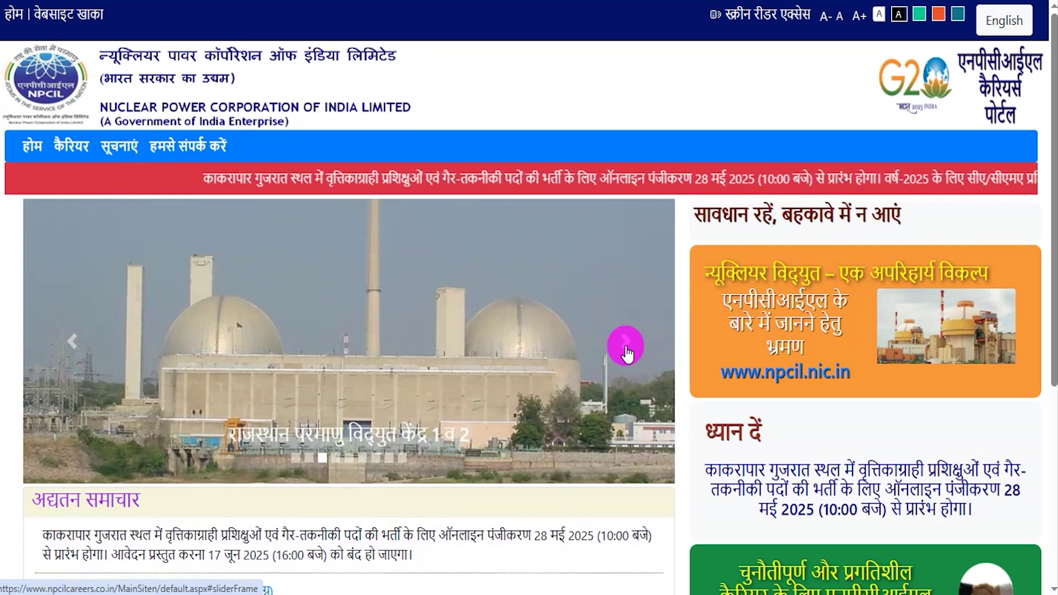
click(626, 347)
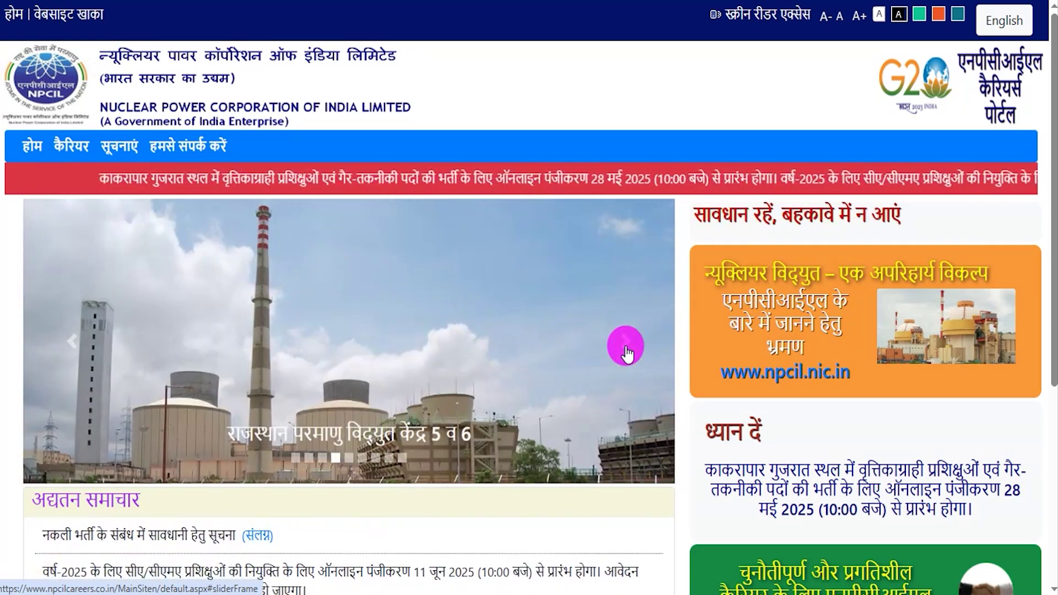
click(625, 347)
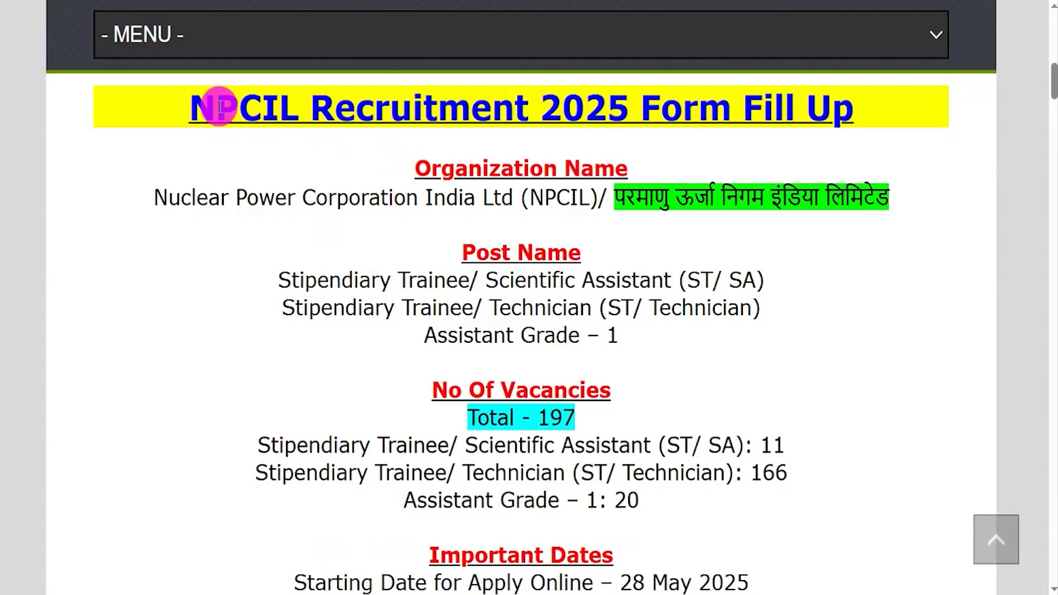
Review the organisation, post names, vacancies and application dates in the NPCIL Recruitment 2025 Form Fill Up article.
drag(220, 106, 818, 107)
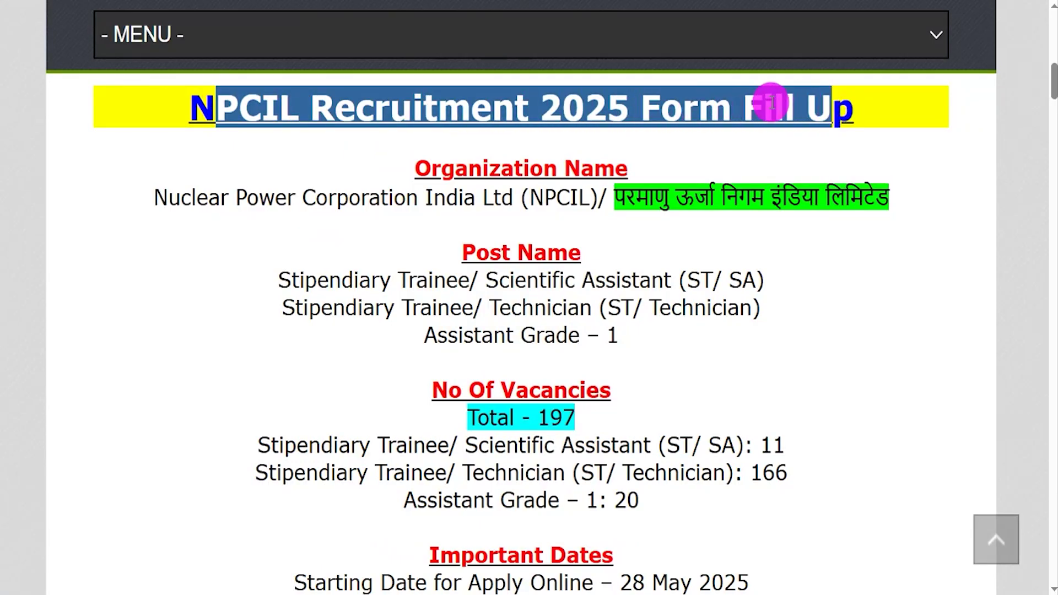
drag(180, 199, 777, 189)
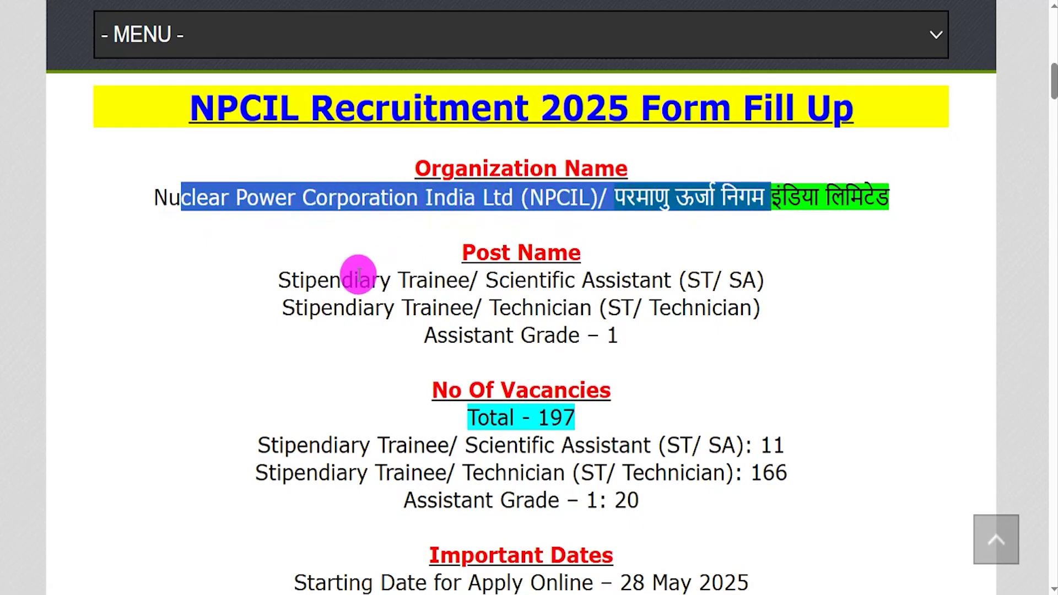
drag(300, 281, 499, 298)
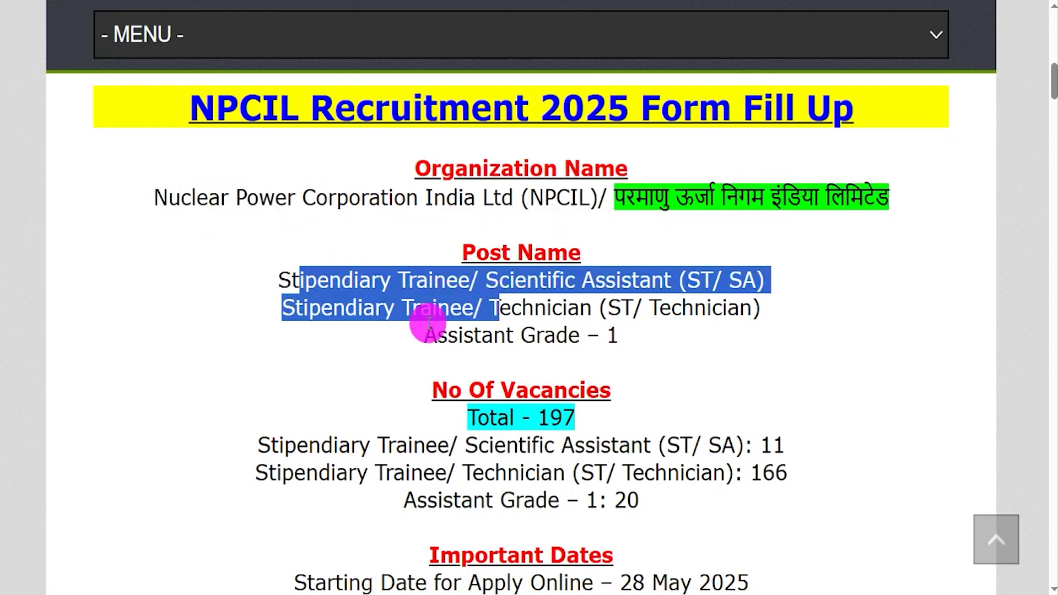
drag(437, 335, 479, 329)
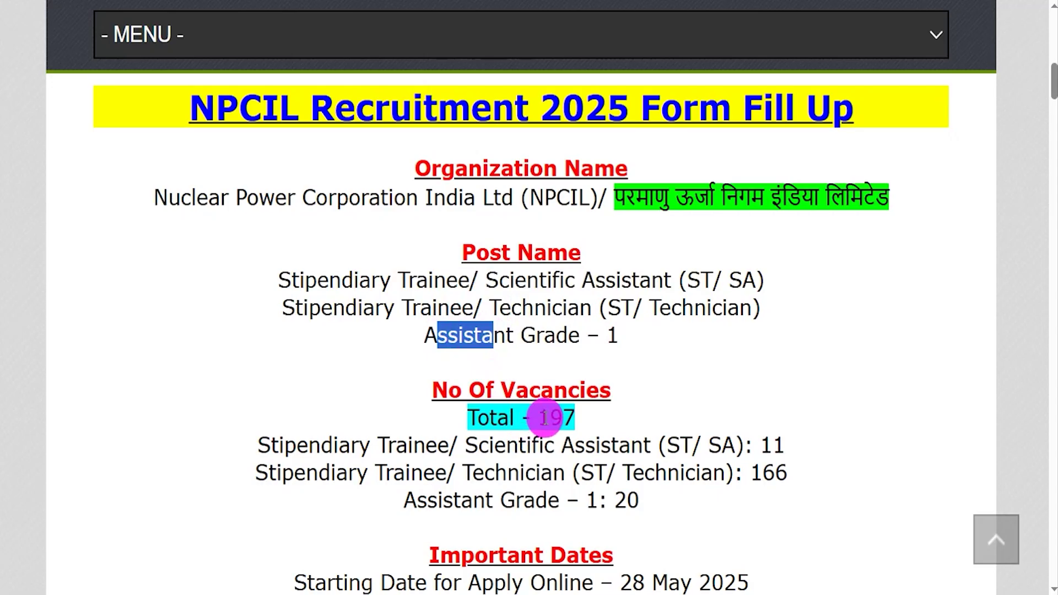
click(544, 417)
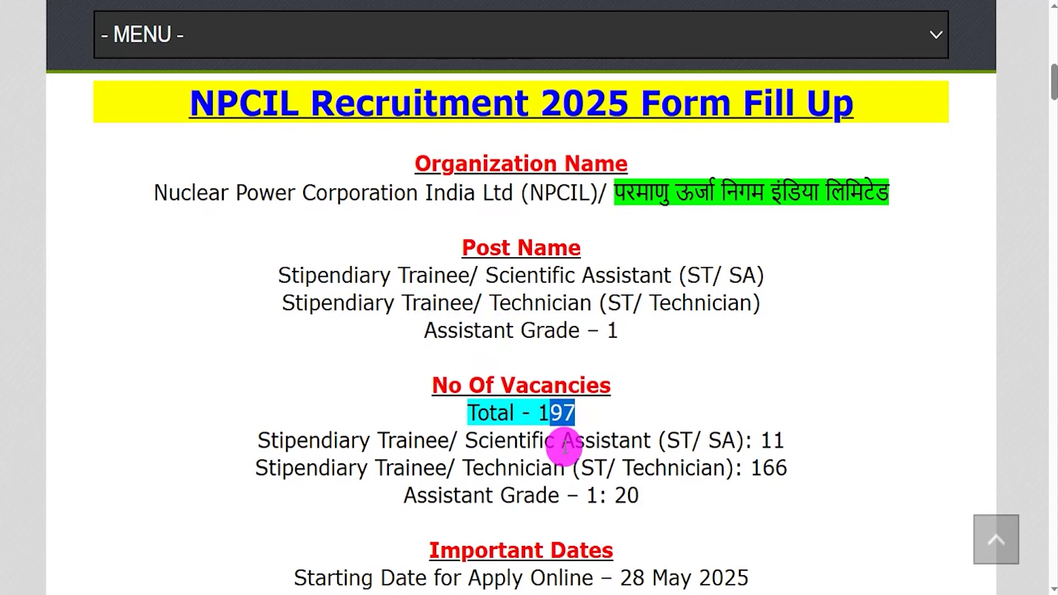
scroll(560, 444, down, 4)
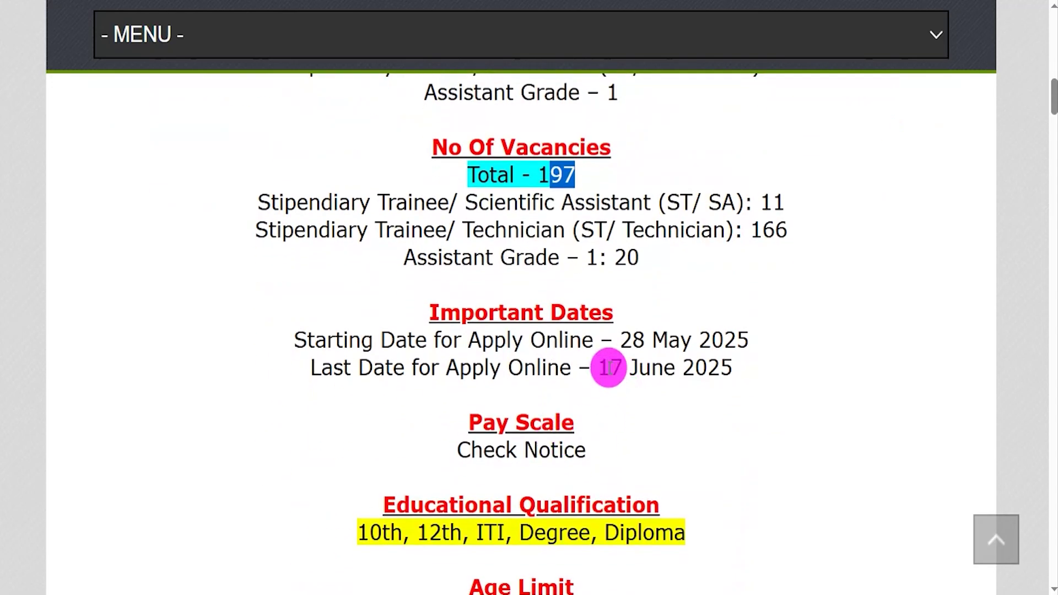
drag(602, 366, 658, 365)
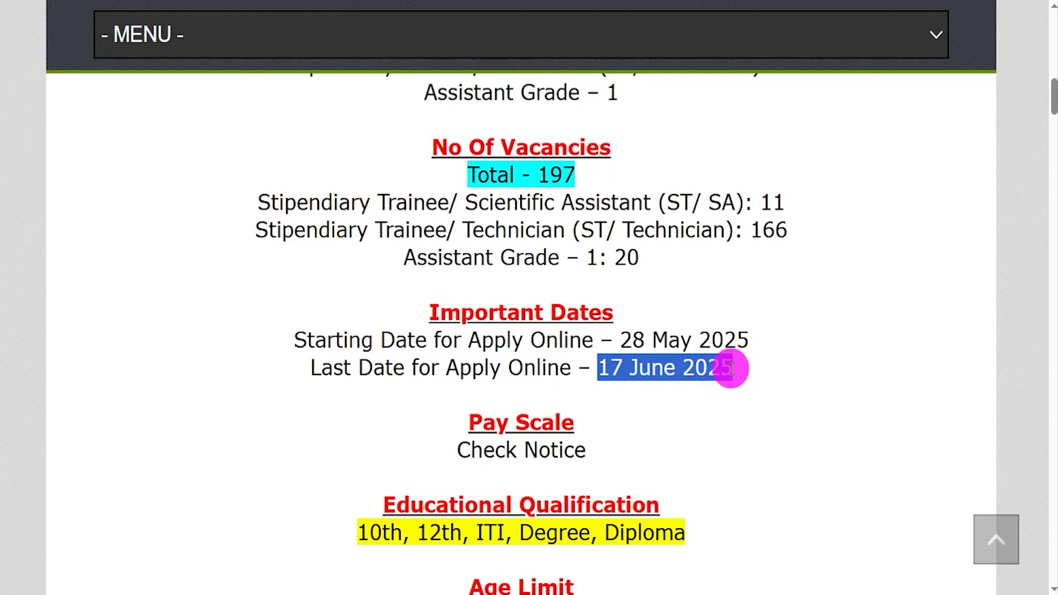
Review the article's educational qualification, age limit, application fee, selection process, apply mode and important links, including the official notification PDF.
scroll(667, 386, down, 5)
scroll(666, 387, down, 2)
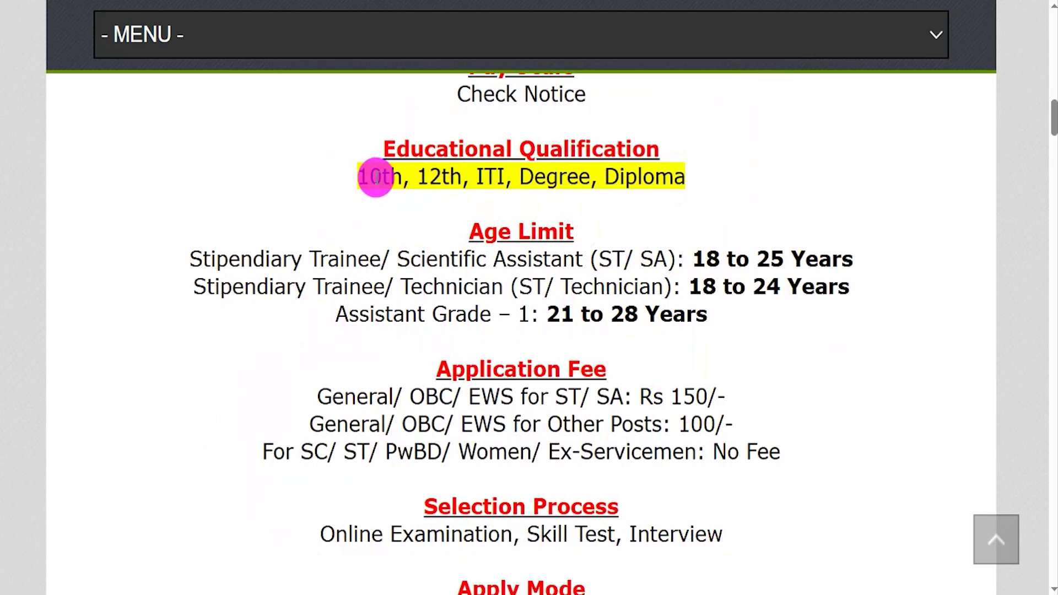
drag(370, 176, 576, 198)
scroll(515, 377, down, 4)
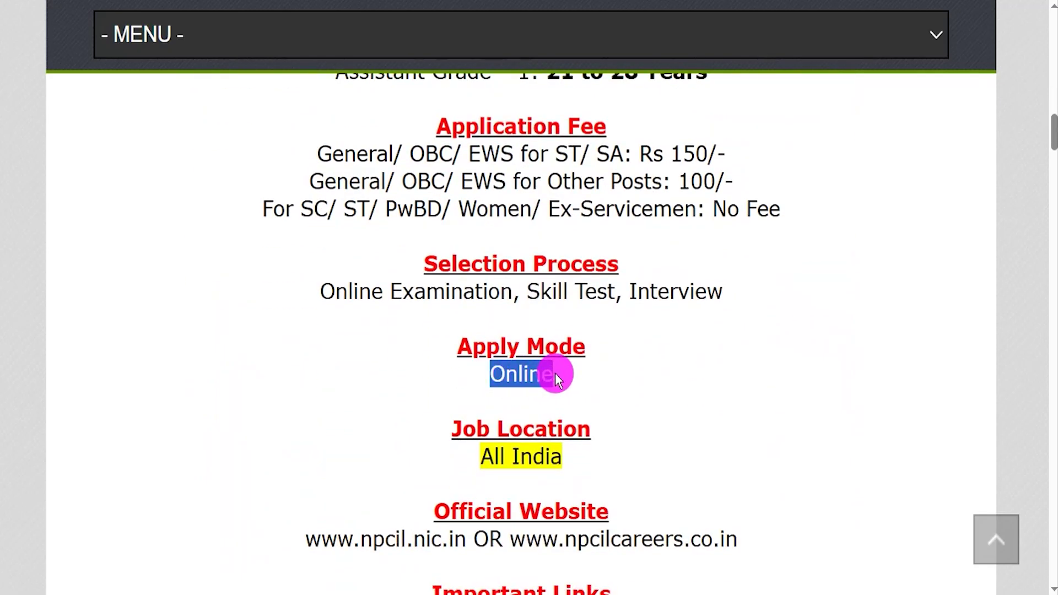
scroll(554, 373, down, 3)
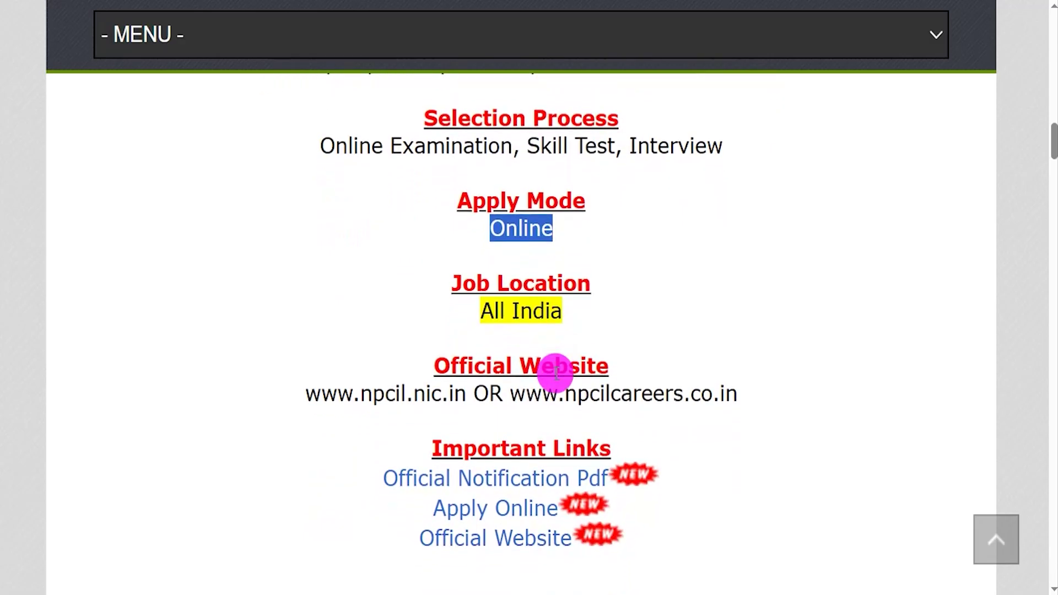
drag(442, 431, 609, 432)
drag(356, 460, 578, 467)
Open the official advertisement PDF and examine its application dates, introduction and post-wise vacancy table on the first page.
click(465, 3)
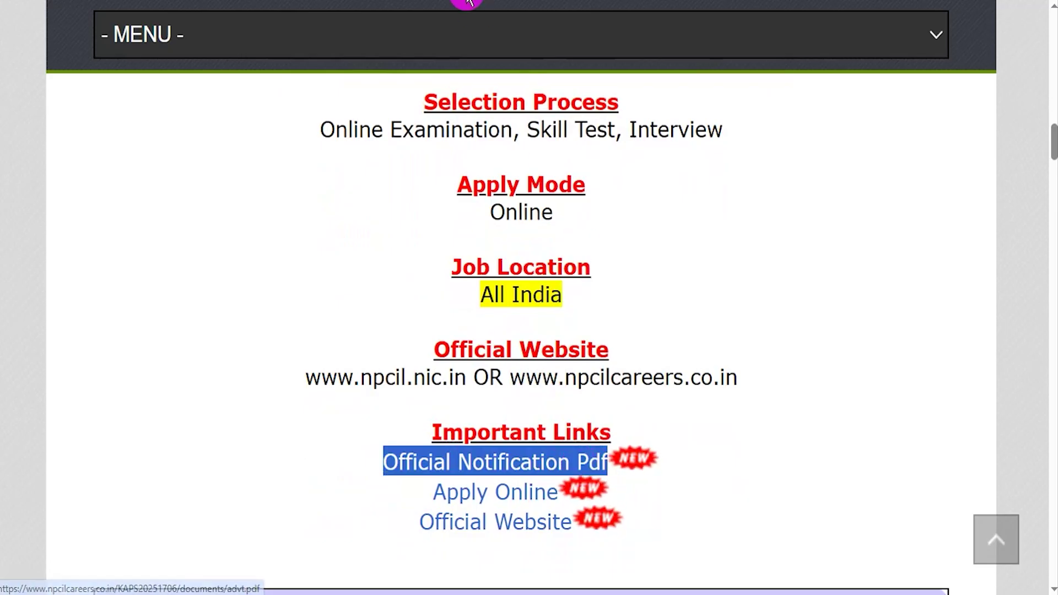
drag(420, 482, 501, 473)
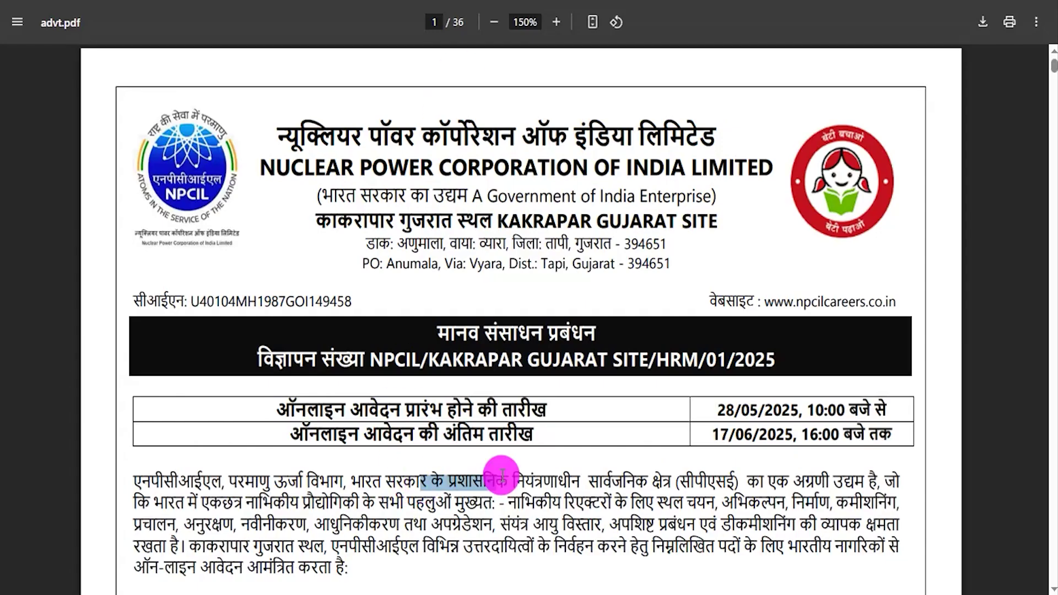
scroll(505, 419, down, 3)
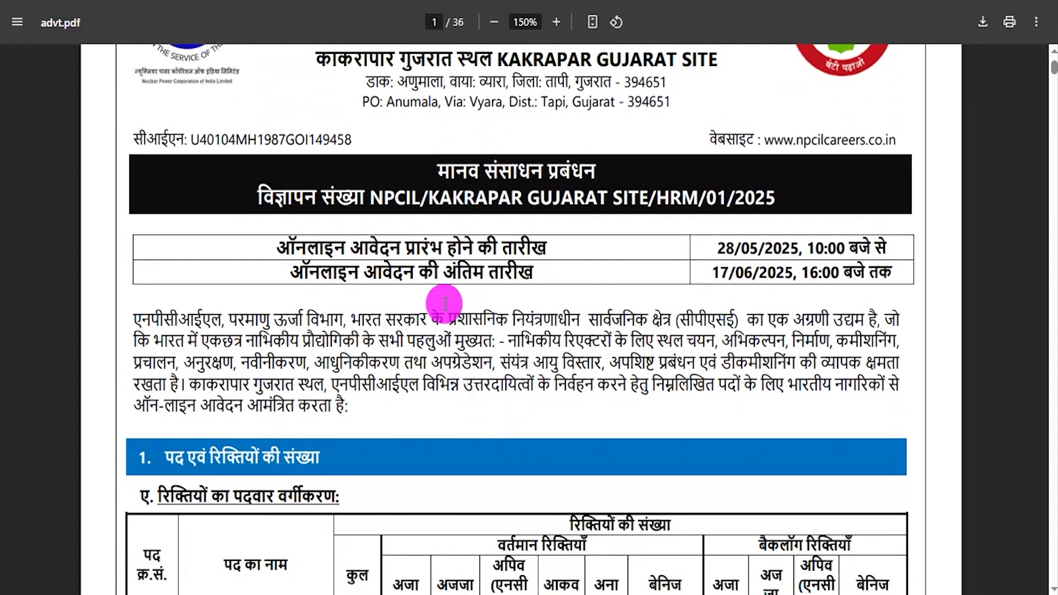
scroll(497, 350, down, 4)
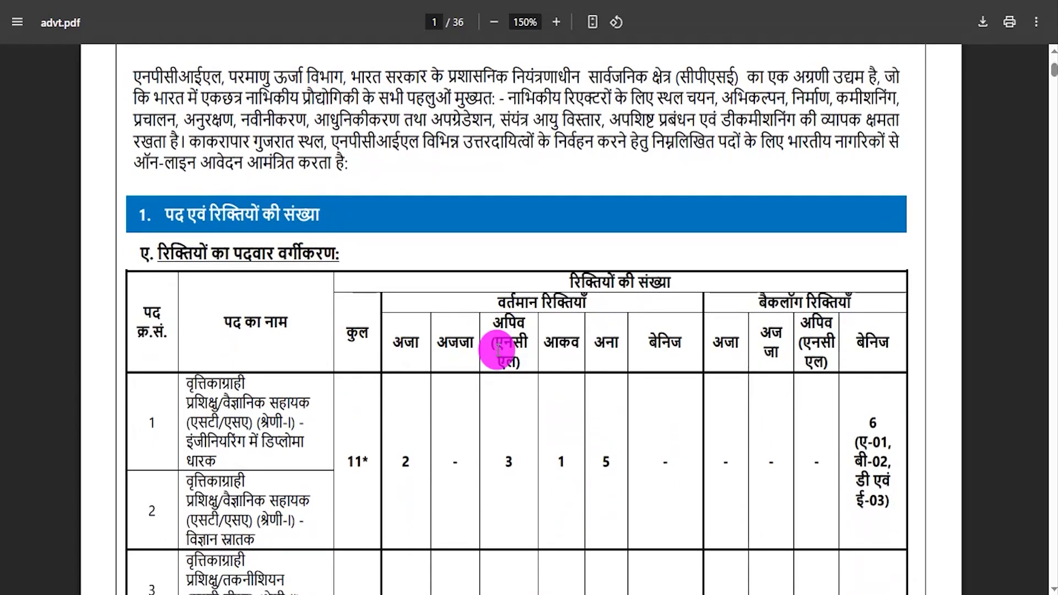
scroll(498, 348, down, 1)
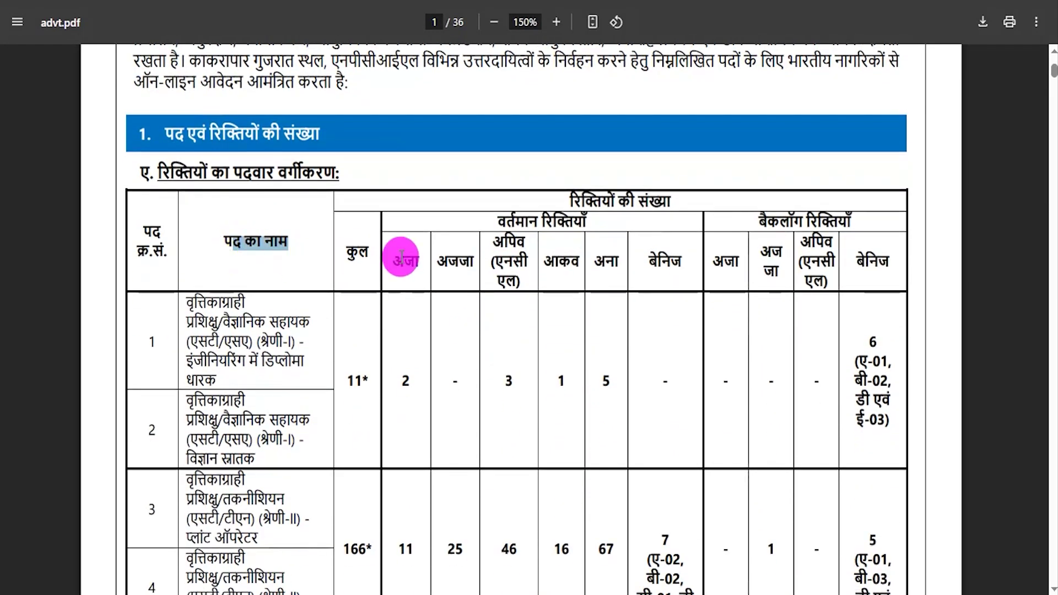
drag(566, 260, 650, 262)
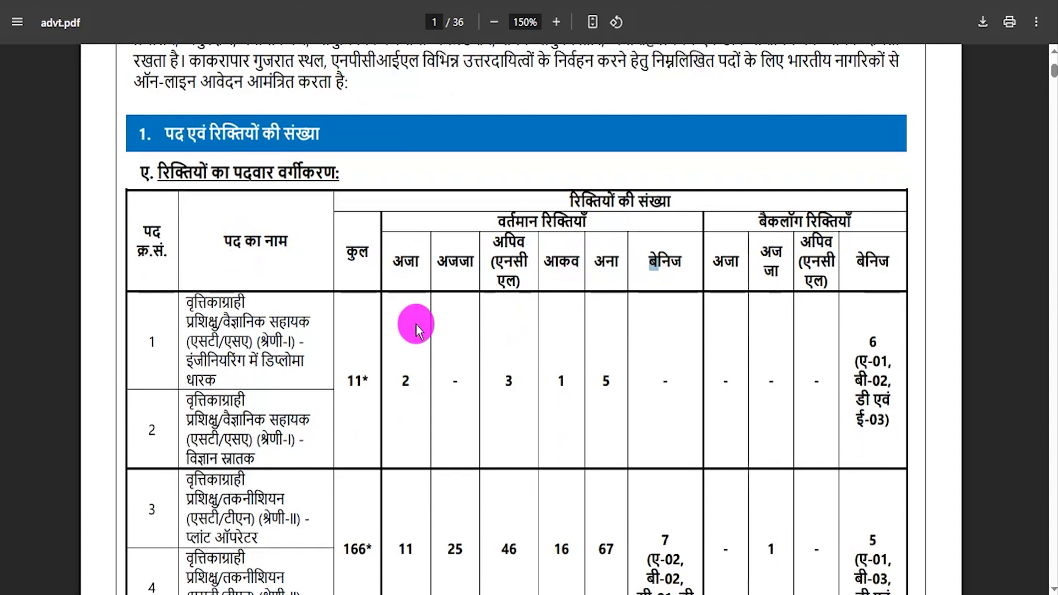
scroll(529, 306, down, 17)
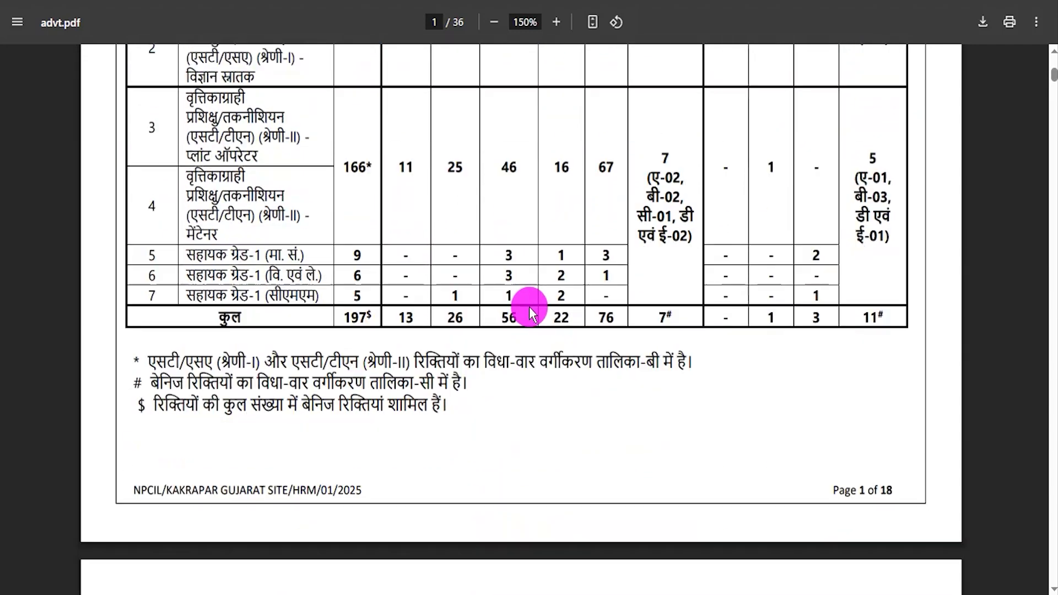
Skim the PDF's discipline-wise vacancies, accepted disciplines, posts identified for disability categories, and essential qualification and experience requirements.
scroll(529, 307, down, 14)
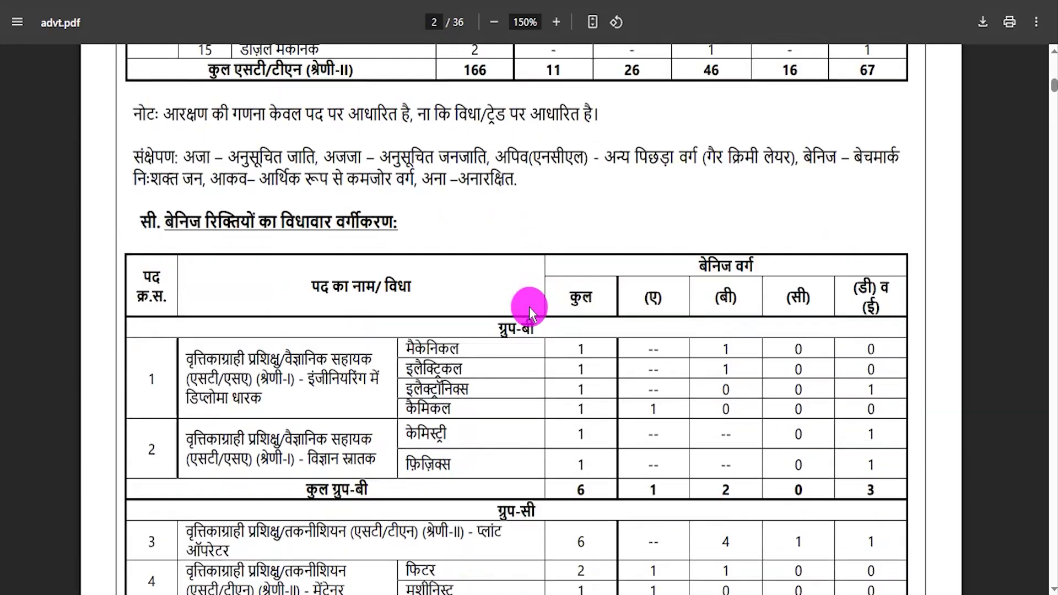
scroll(529, 306, down, 18)
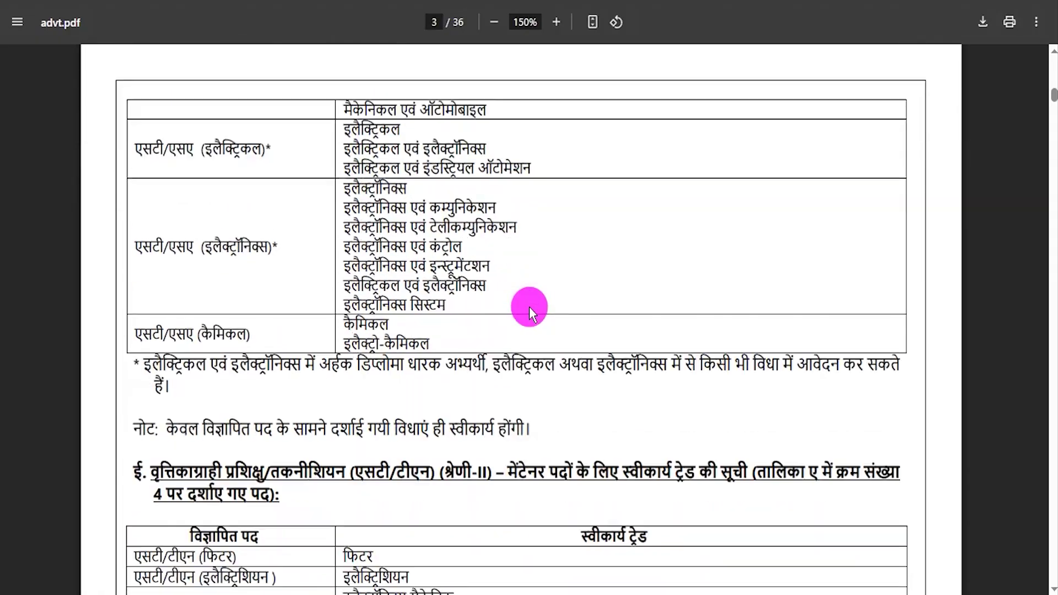
scroll(529, 306, down, 16)
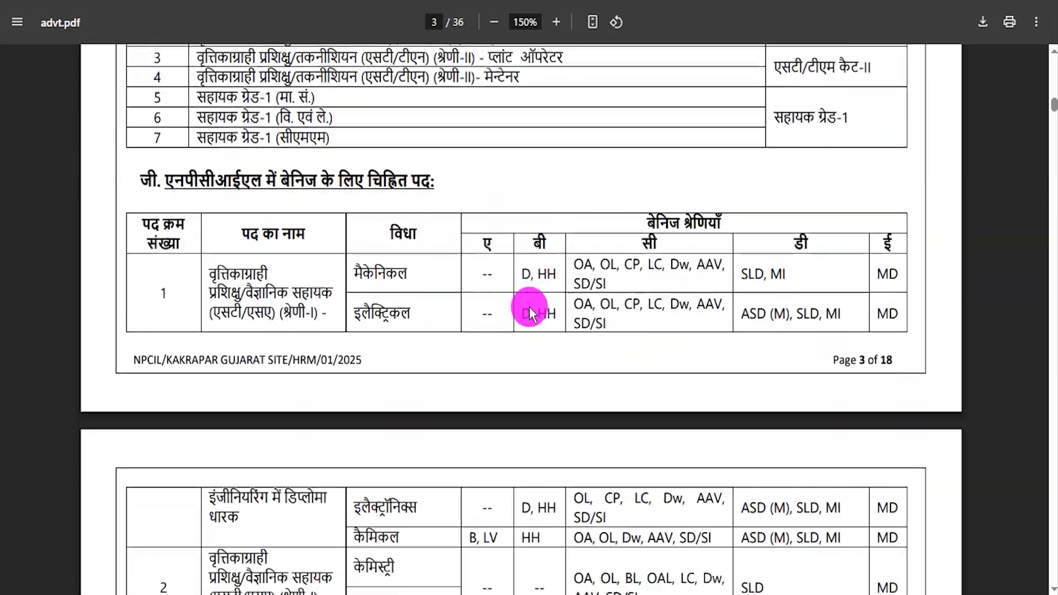
scroll(529, 306, down, 16)
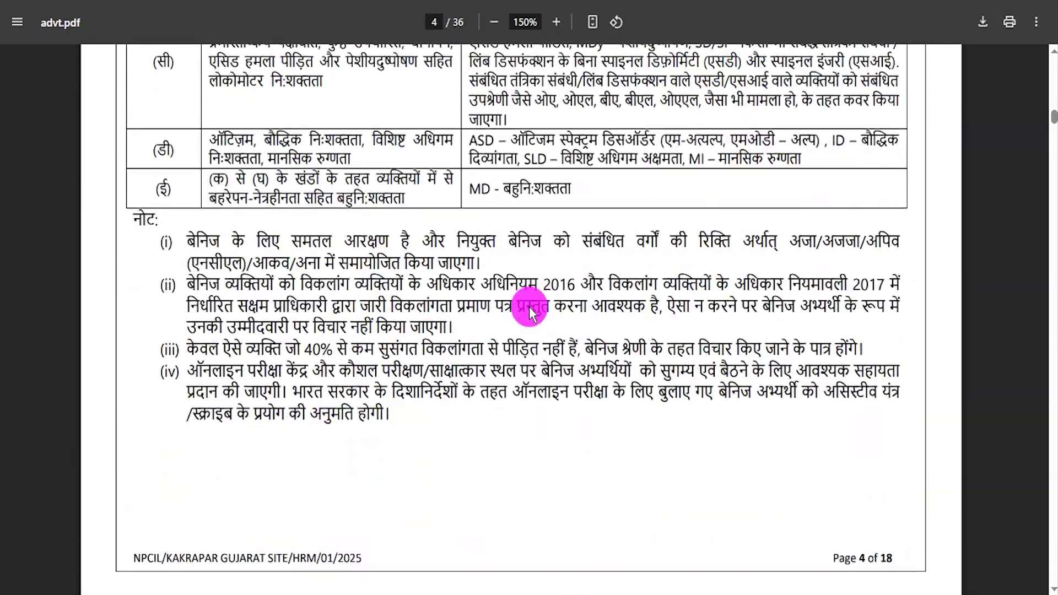
scroll(529, 306, down, 16)
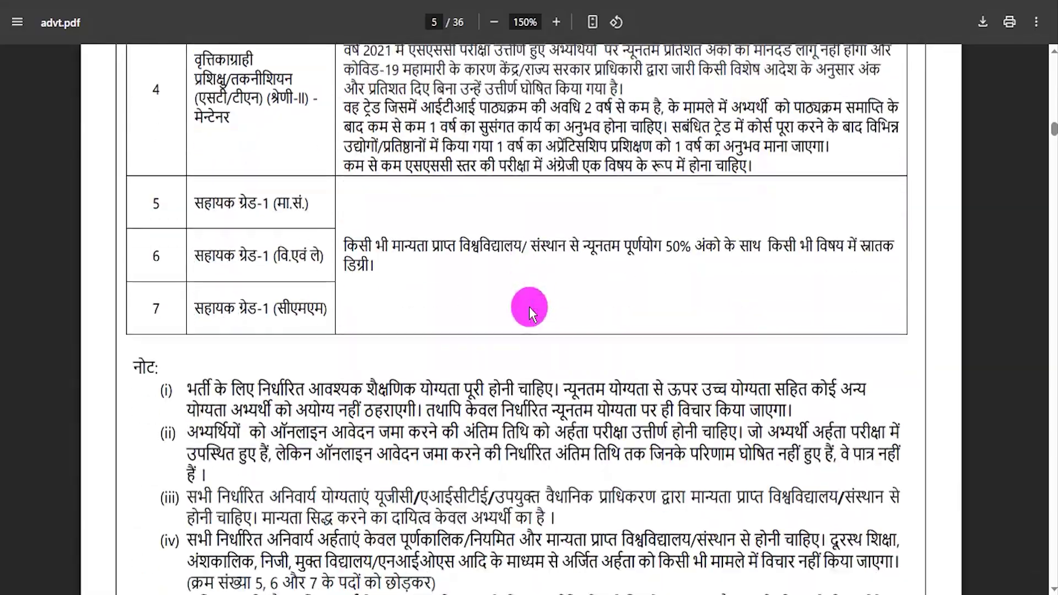
key(Home)
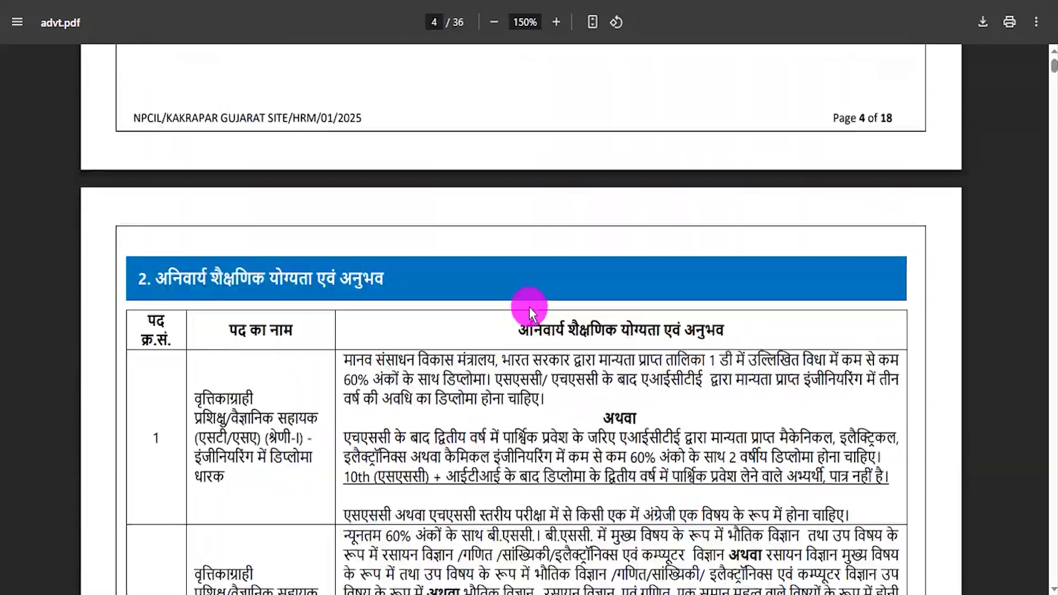
Return to the recruitment article's Important Links and bring up the Apply Online portal for the Kakrapar Gujarat Site.
click(209, 1)
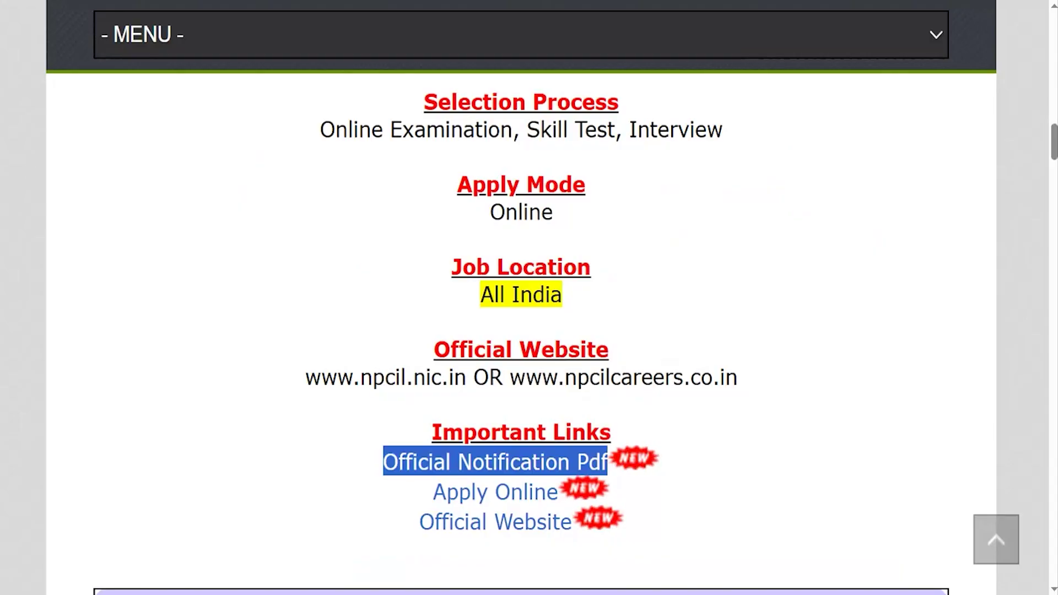
drag(405, 501, 490, 493)
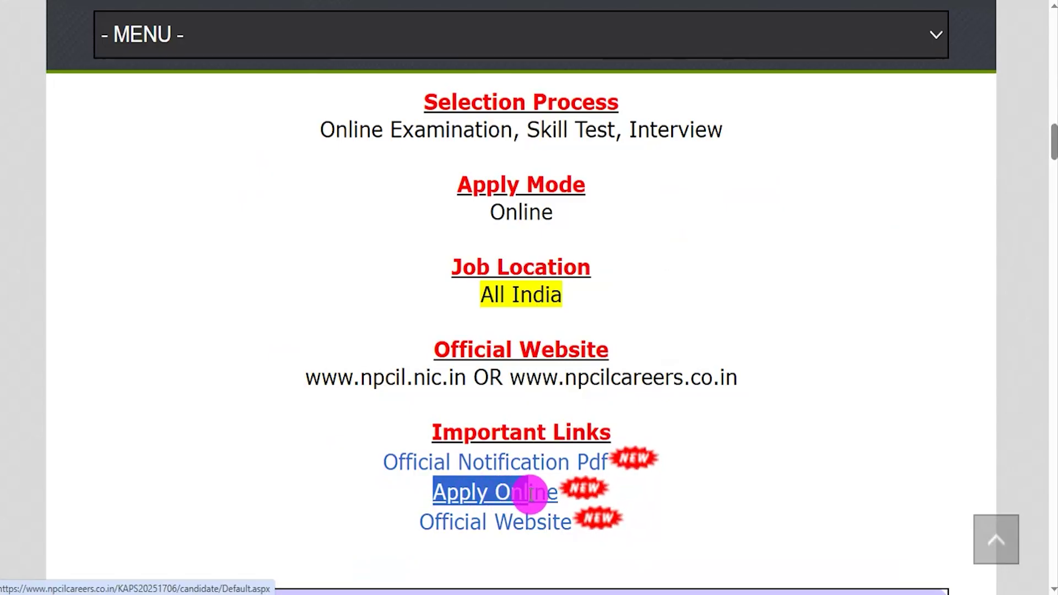
drag(413, 495, 550, 496)
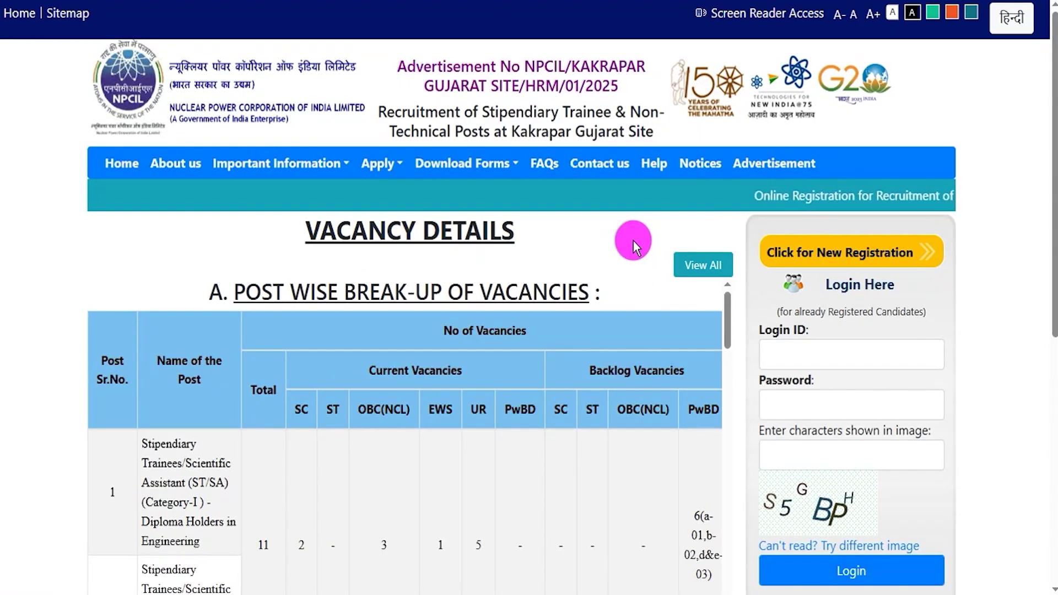
Review the portal's vacancy details and the login area for already registered candidates, including its Login ID, password and captcha fields.
scroll(632, 240, down, 1)
scroll(633, 239, down, 3)
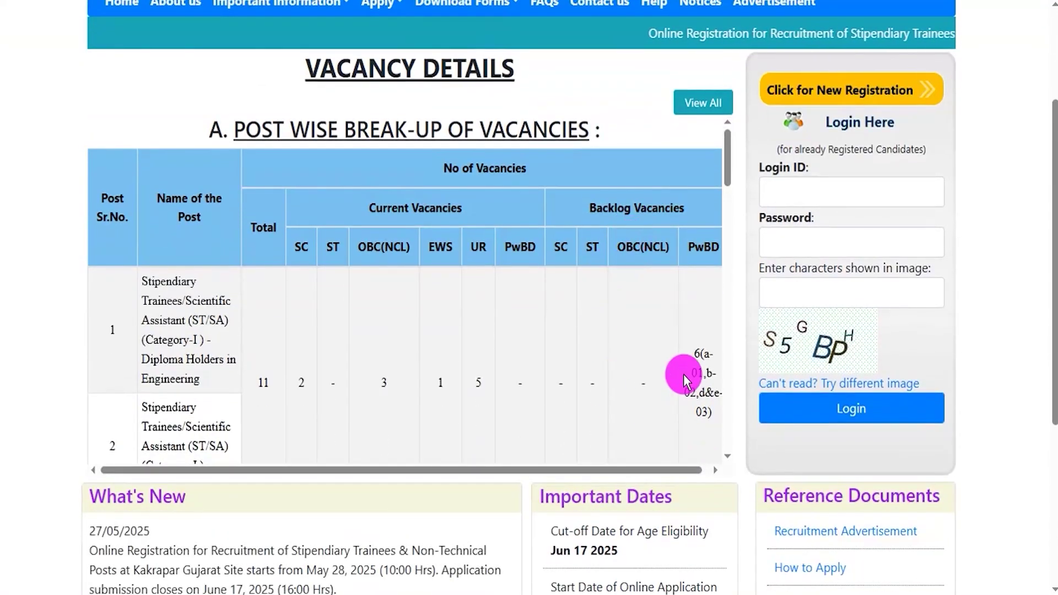
scroll(625, 24, up, 2)
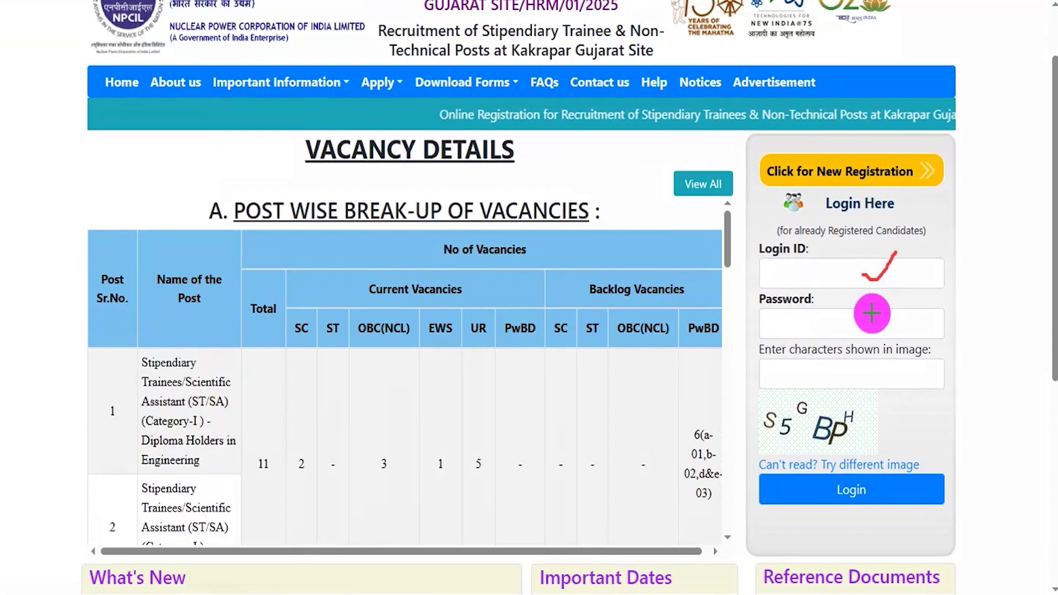
drag(778, 448, 824, 450)
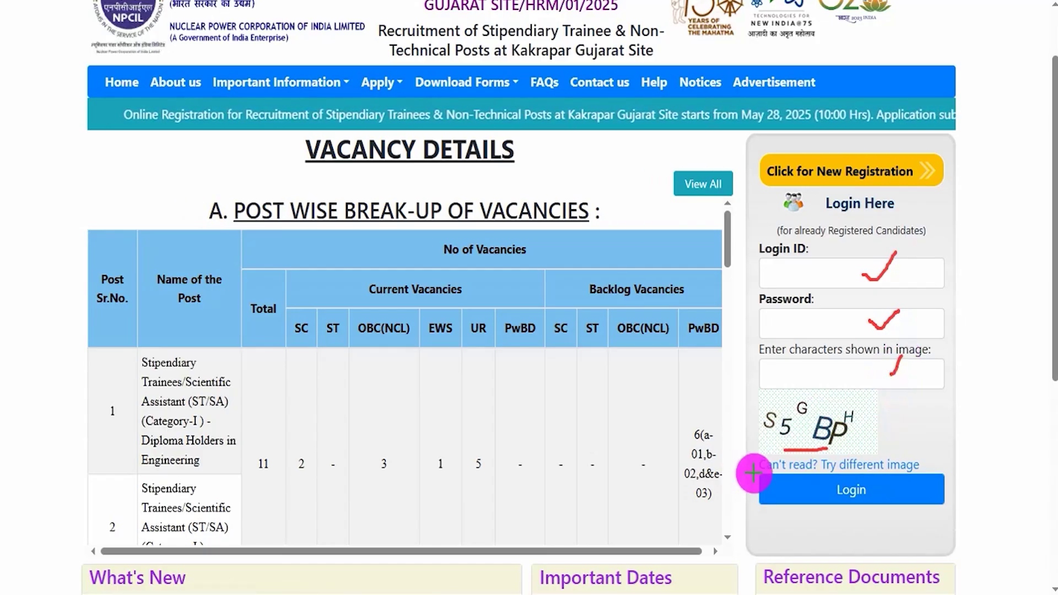
mouse_move(749, 470)
mouse_down()
mouse_move(934, 495)
mouse_move(950, 510)
mouse_up()
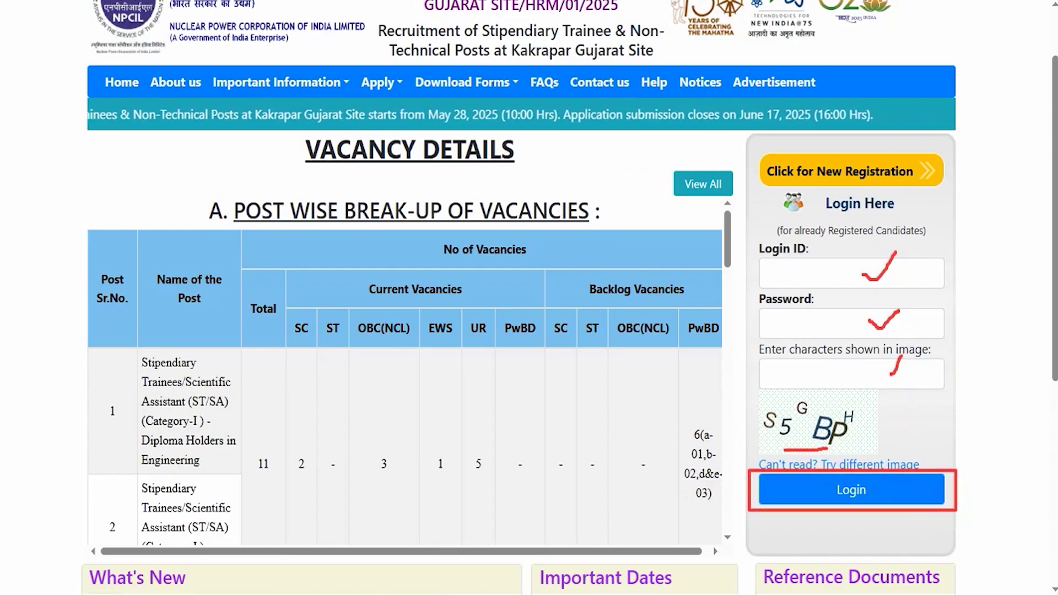
key(Escape)
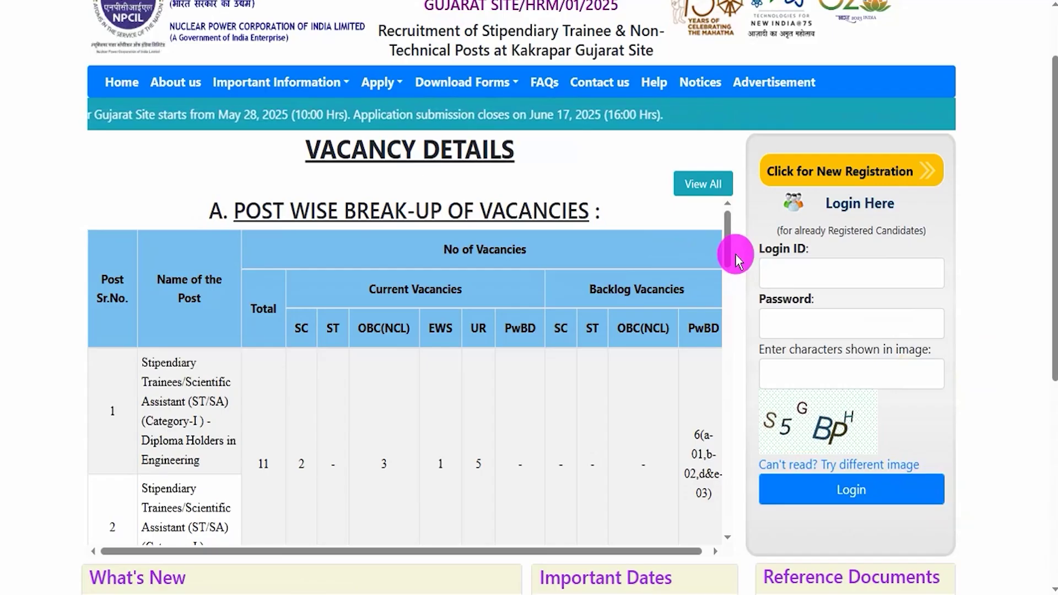
Start a new candidate registration and dismiss the instructions dialog to reach the Online Registration form.
scroll(735, 253, up, 2)
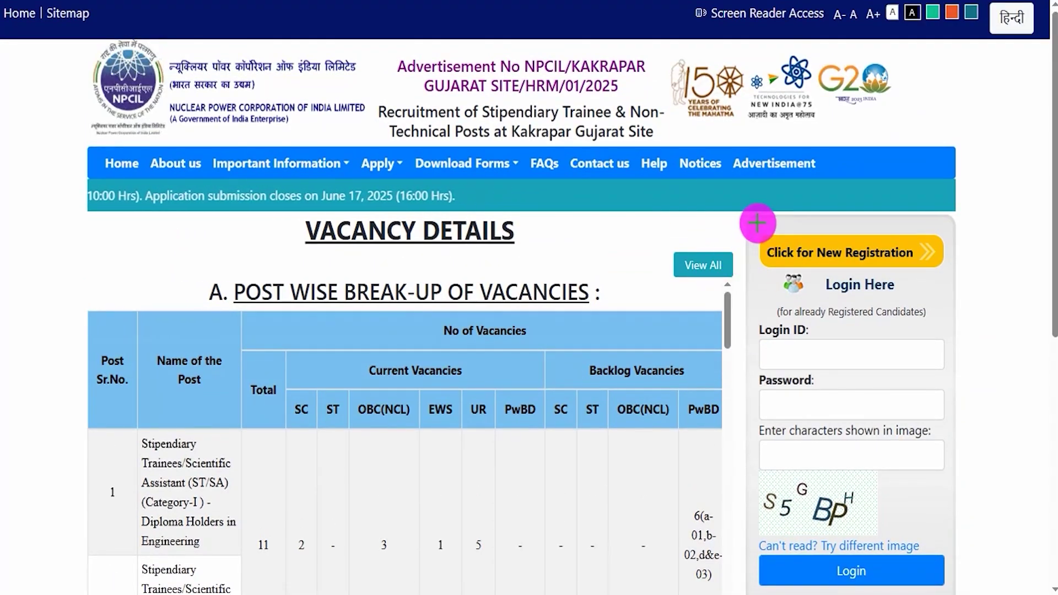
drag(744, 221, 951, 277)
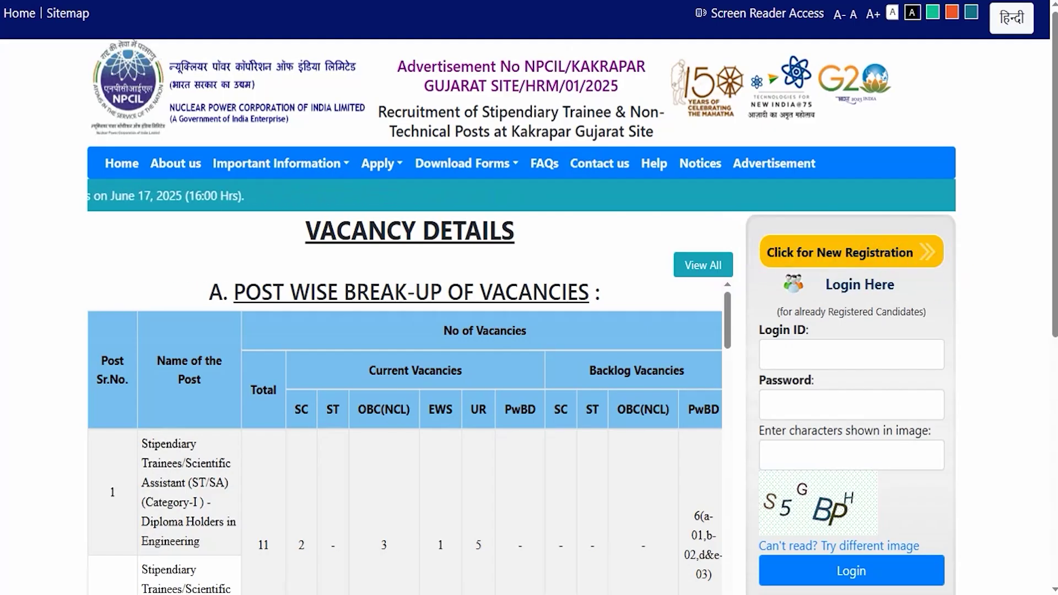
click(839, 248)
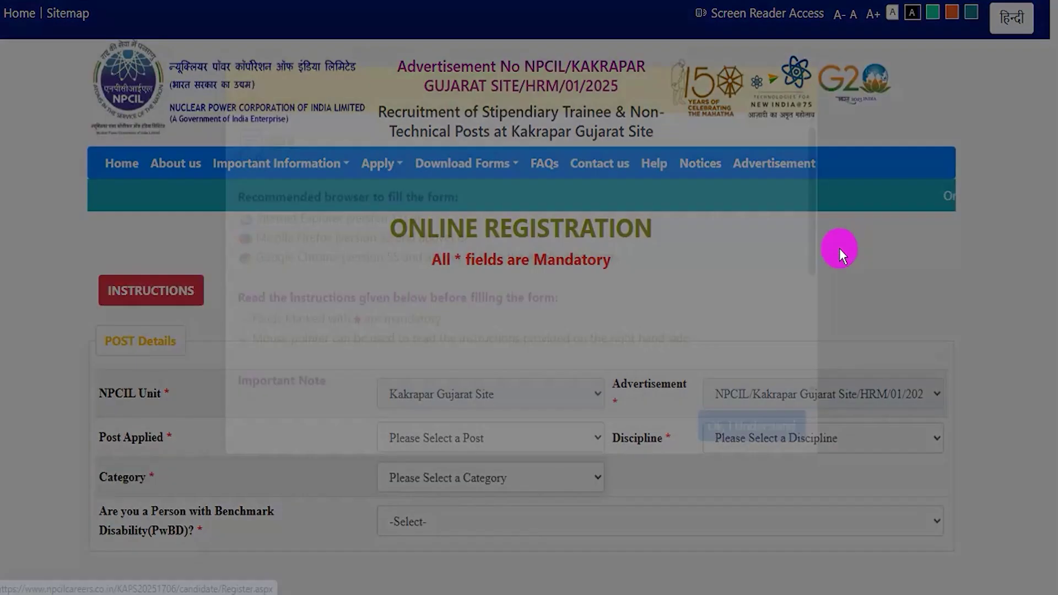
click(799, 128)
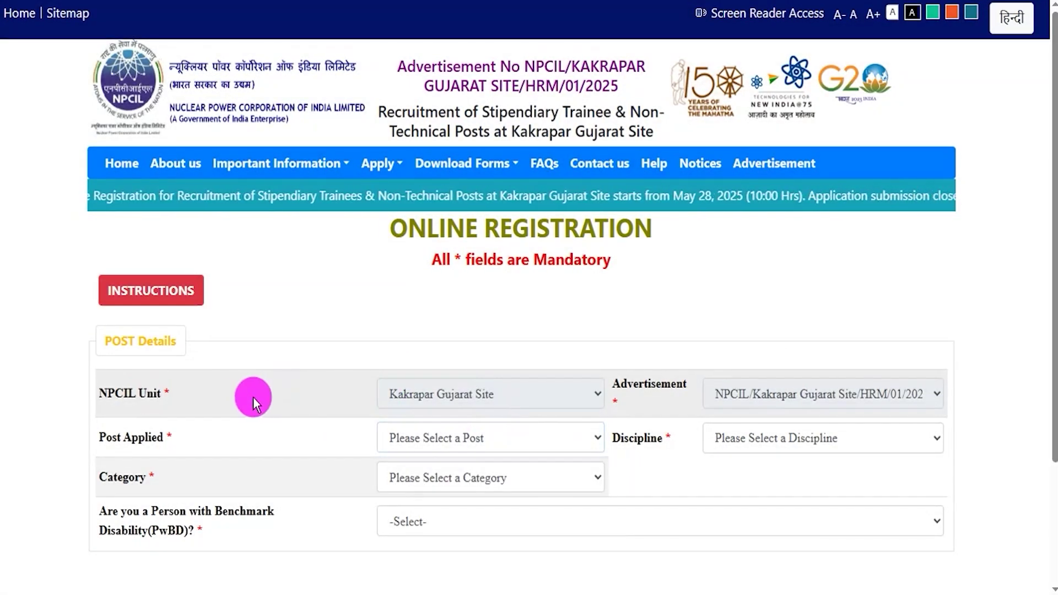
Set the post applied for to ST/TM CAT-II and the discipline to Welder in the POST Details section.
drag(112, 439, 458, 451)
click(465, 440)
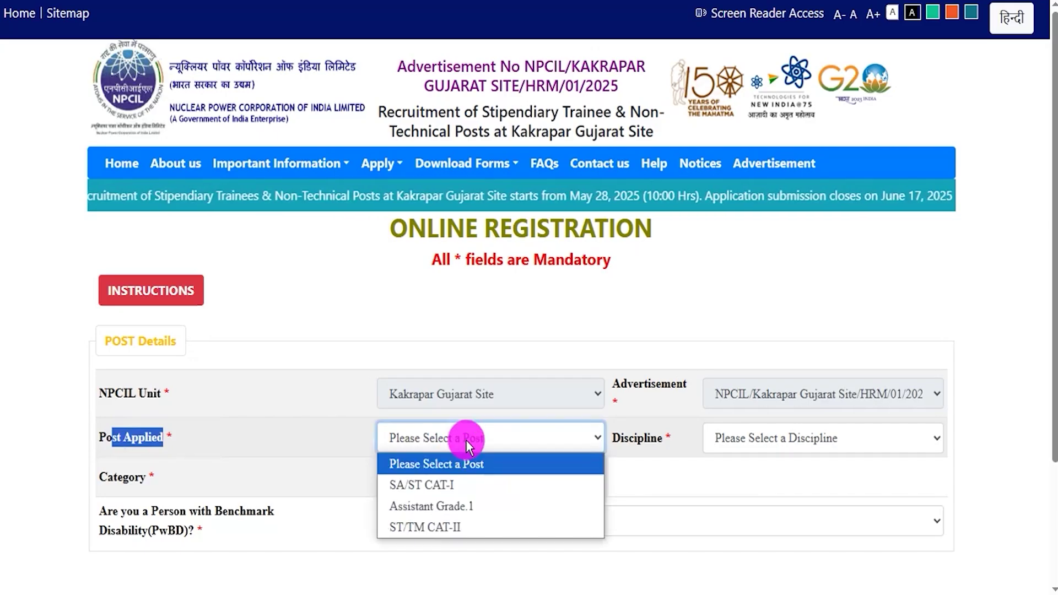
click(445, 521)
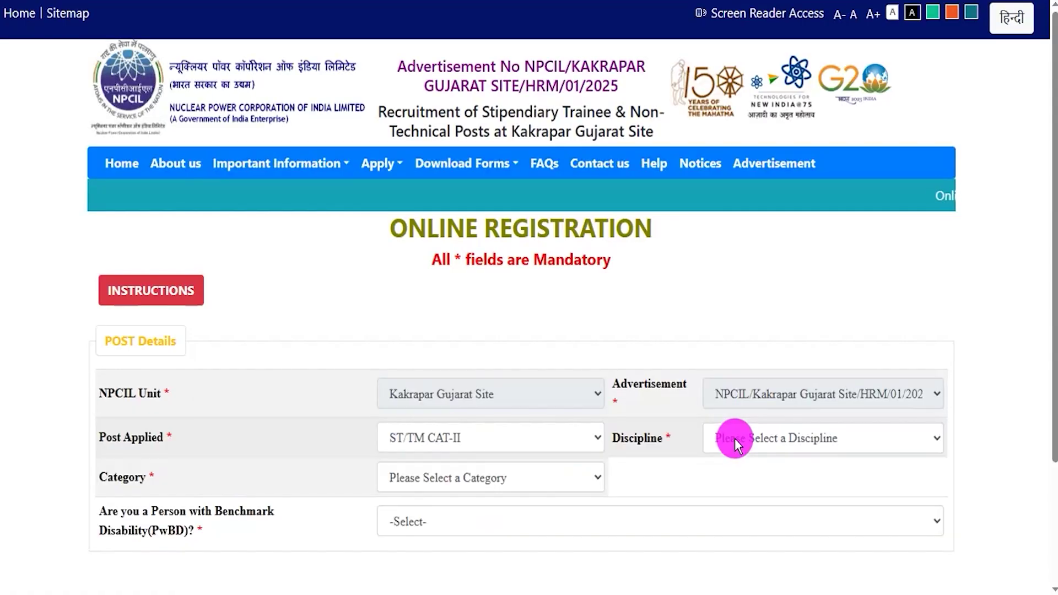
click(735, 438)
click(740, 348)
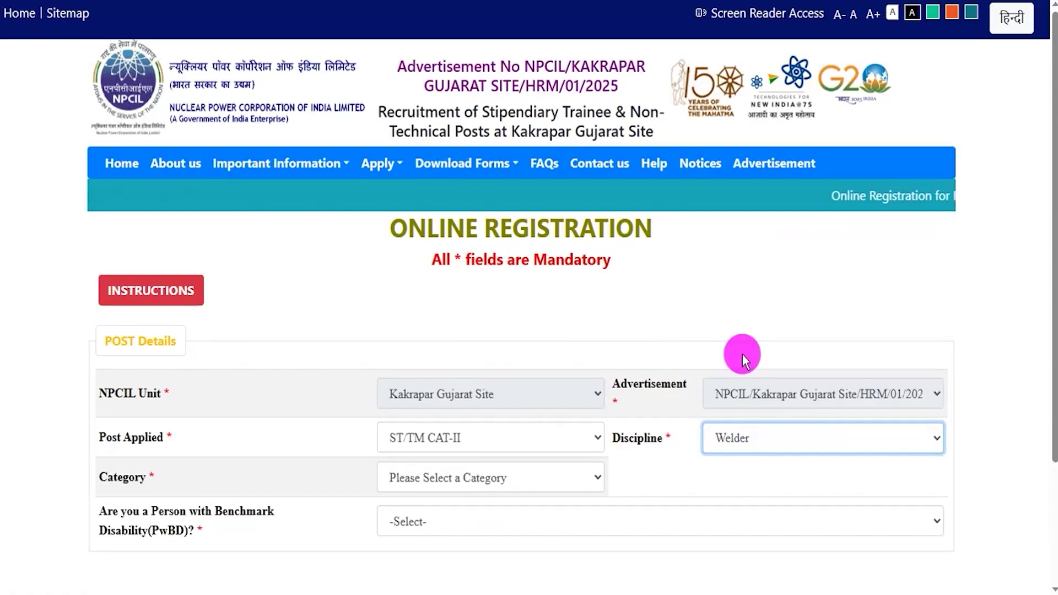
Set the applicant's category to SC and acknowledge the category notice.
click(485, 481)
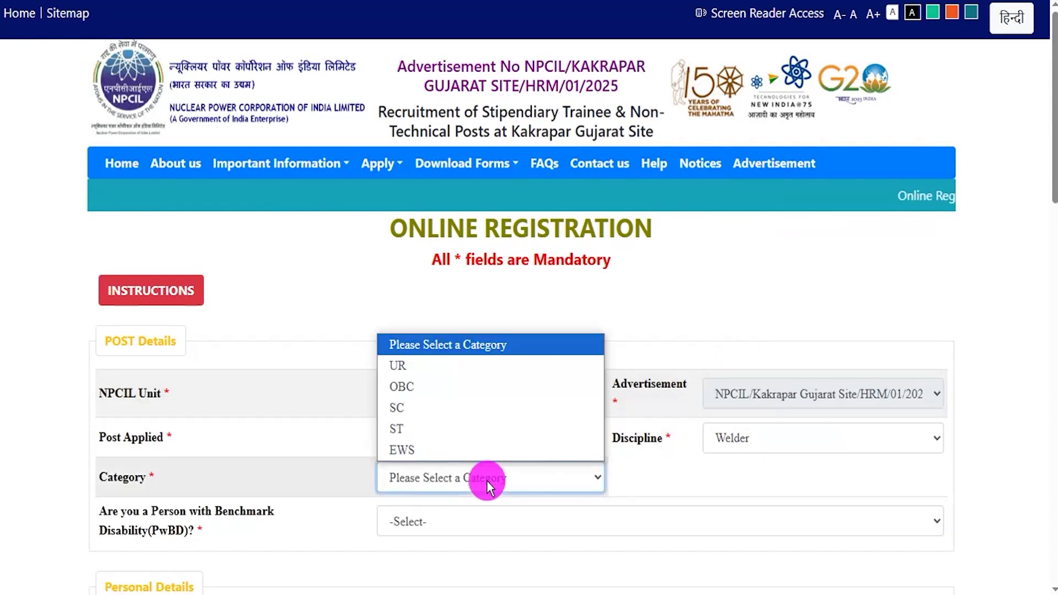
click(422, 415)
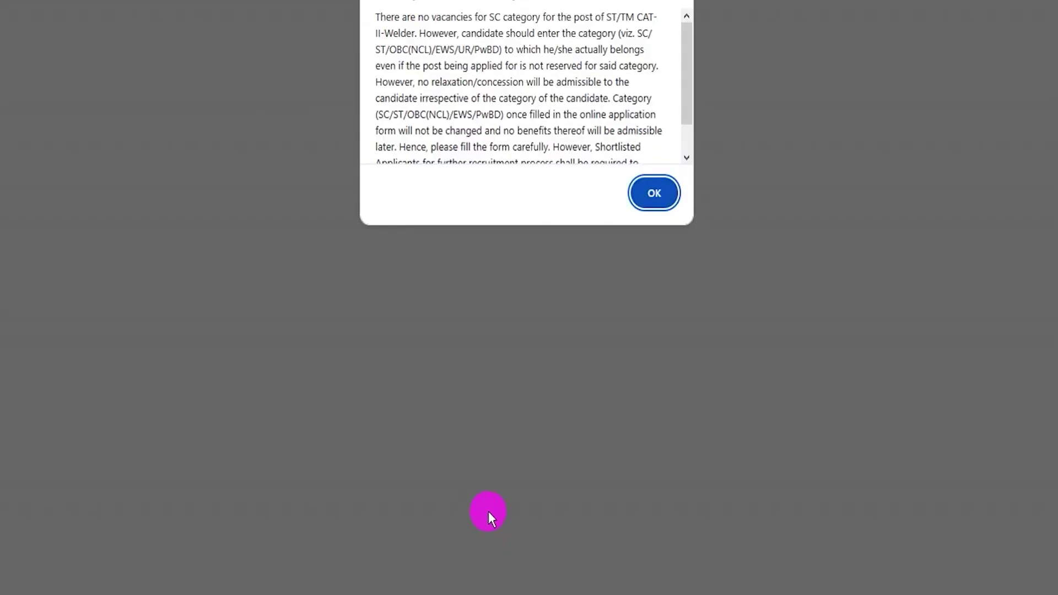
click(655, 195)
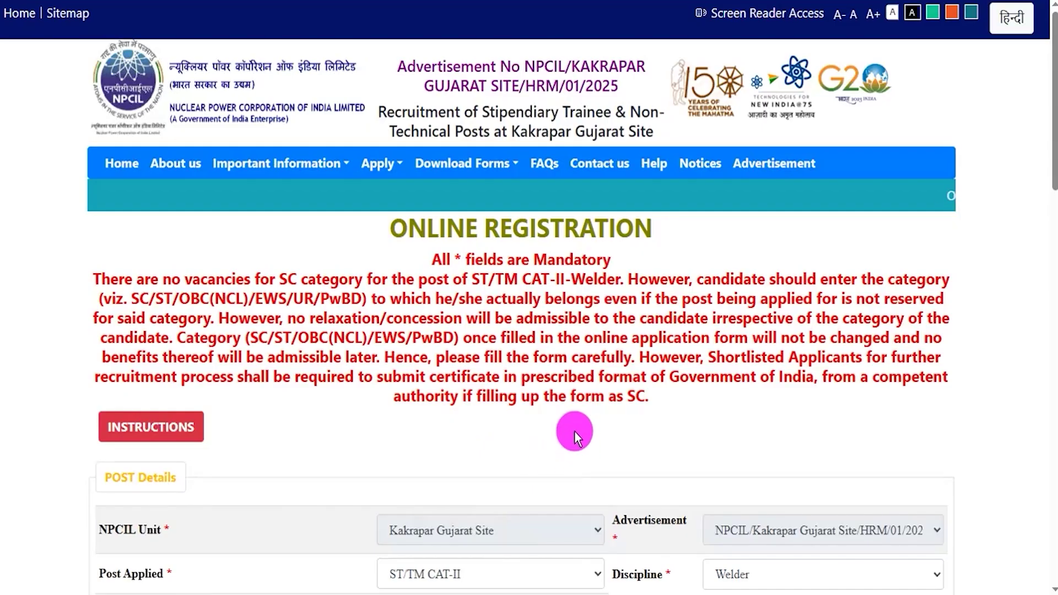
Answer YES to the Person with Benchmark Disability (PwBD) question and acknowledge the notice.
scroll(540, 450, down, 4)
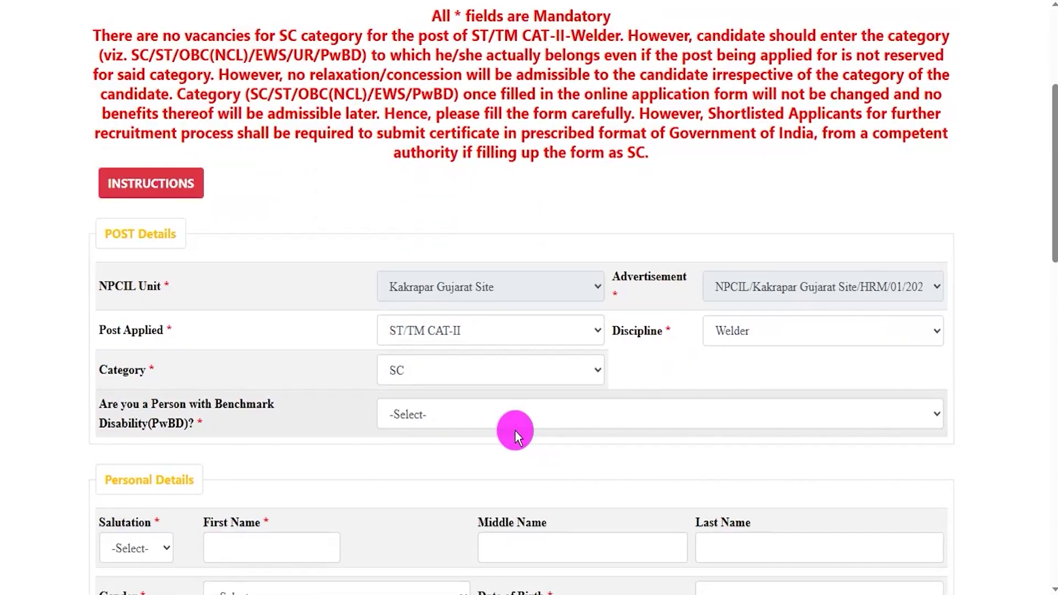
click(468, 412)
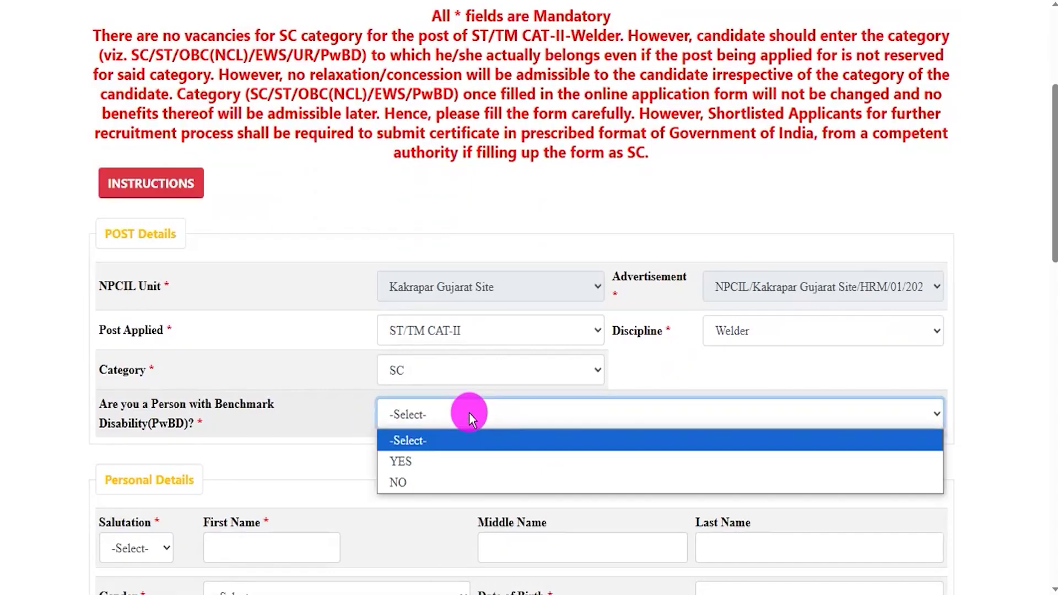
click(413, 461)
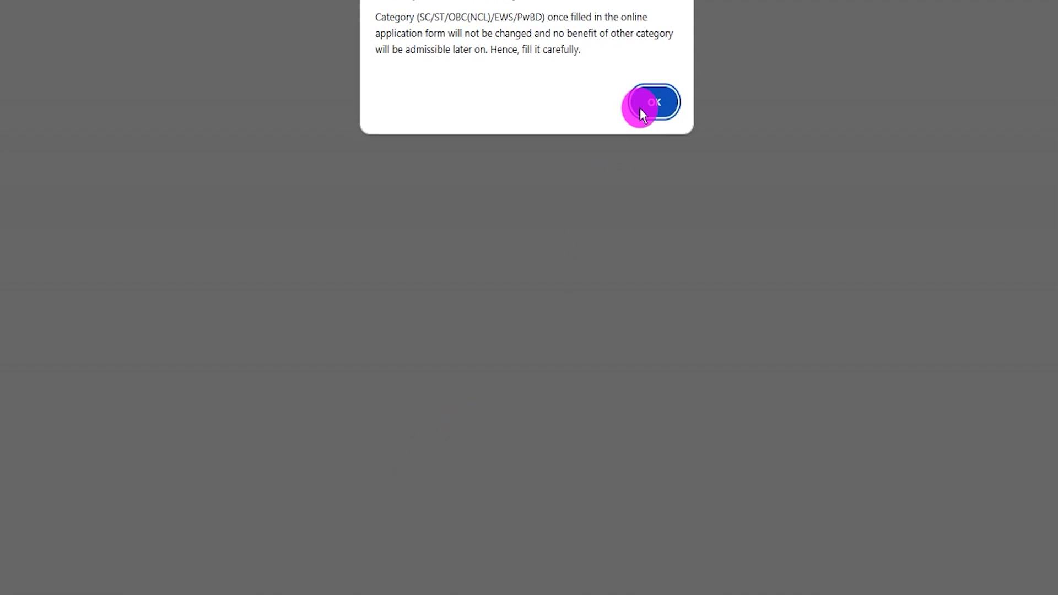
click(641, 109)
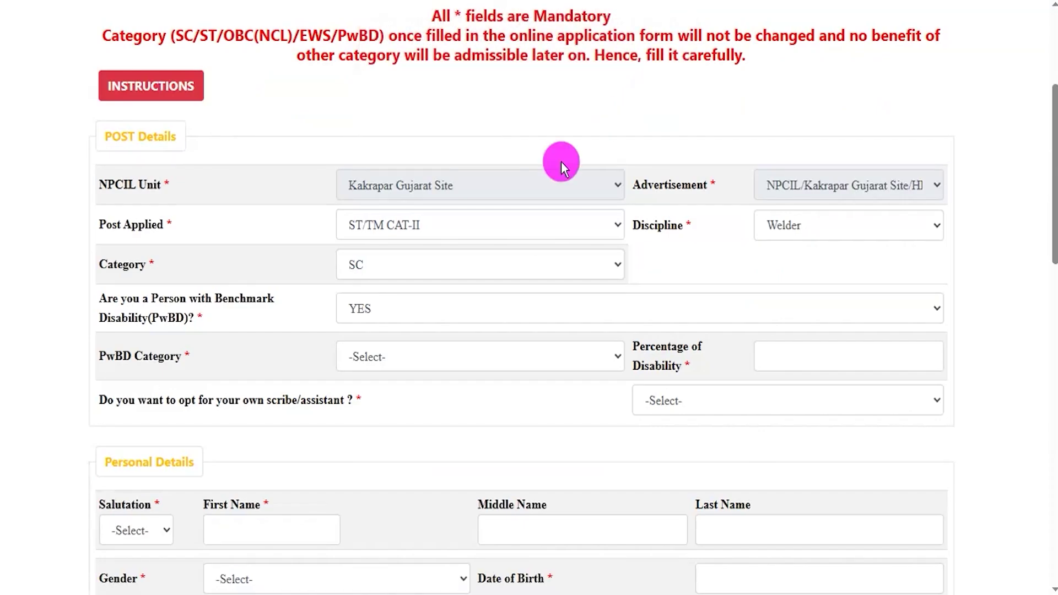
Examine the PwBD category list, the disability percentage field and the answer choices for the scribe/assistant and PwBD questions.
scroll(451, 397, down, 3)
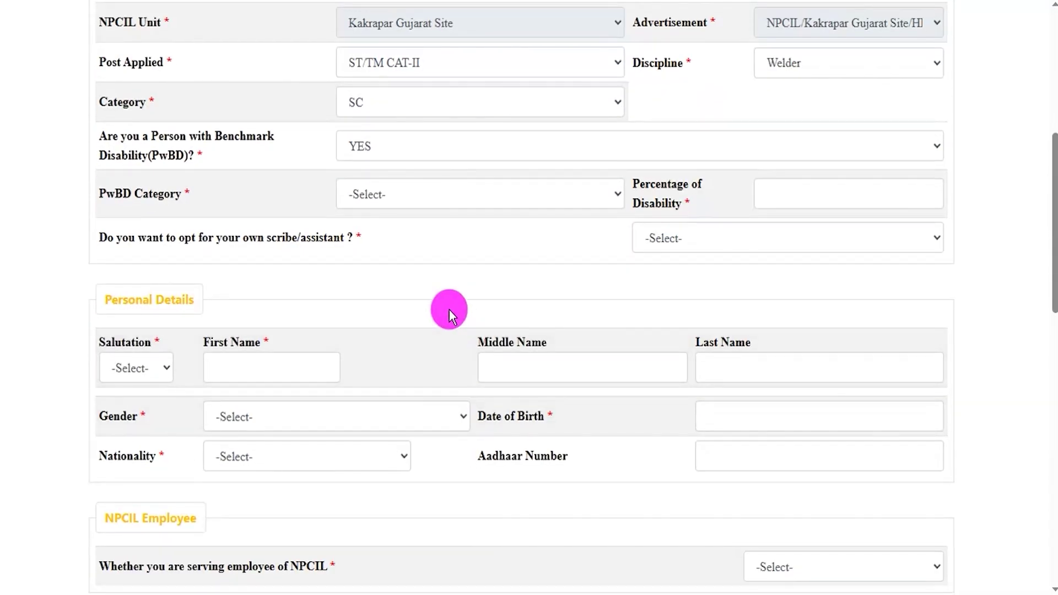
click(395, 197)
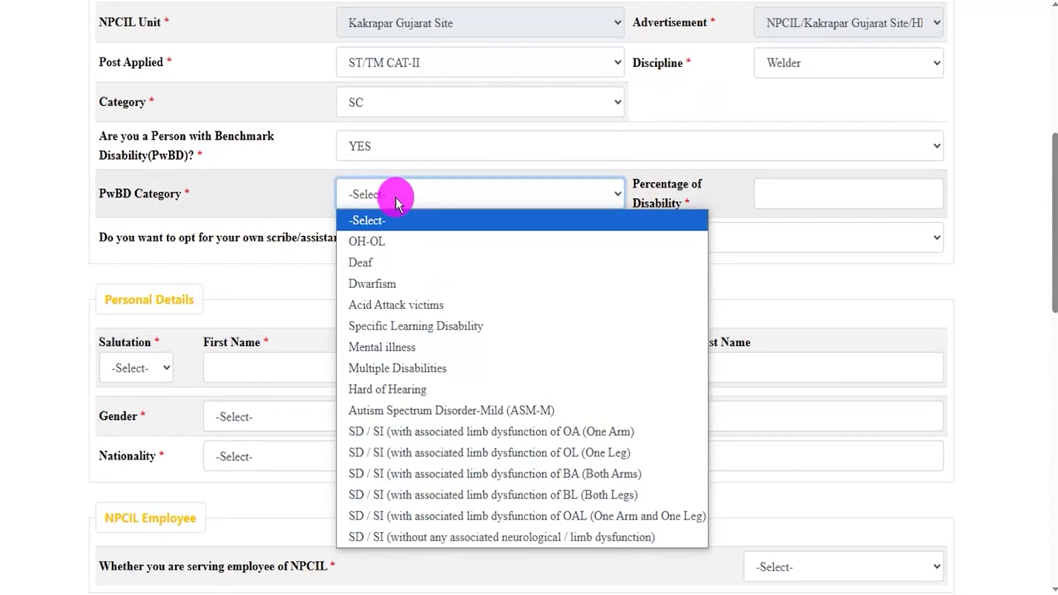
click(779, 195)
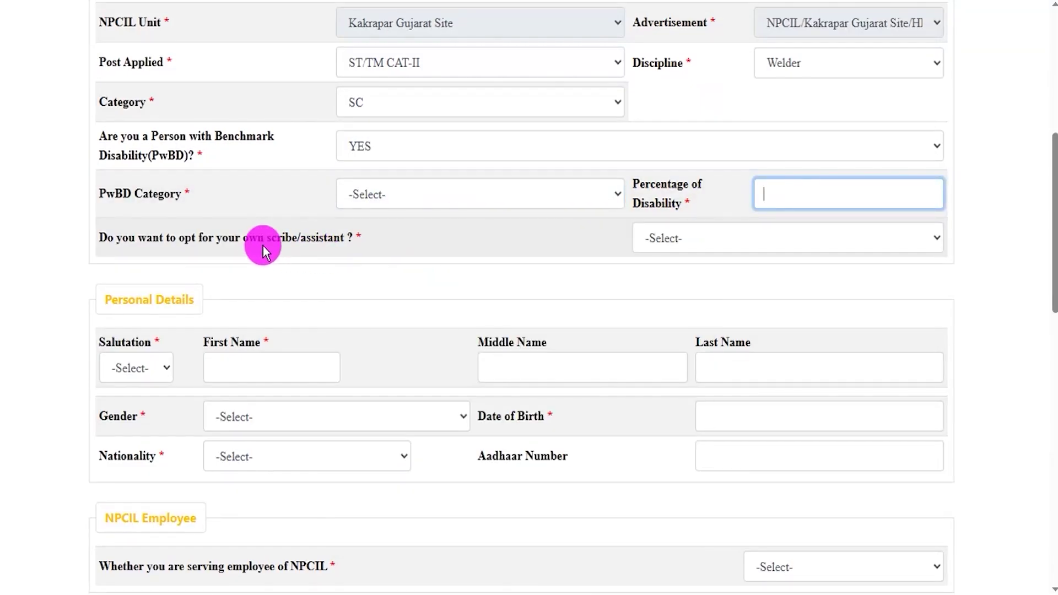
drag(226, 240, 319, 238)
click(679, 234)
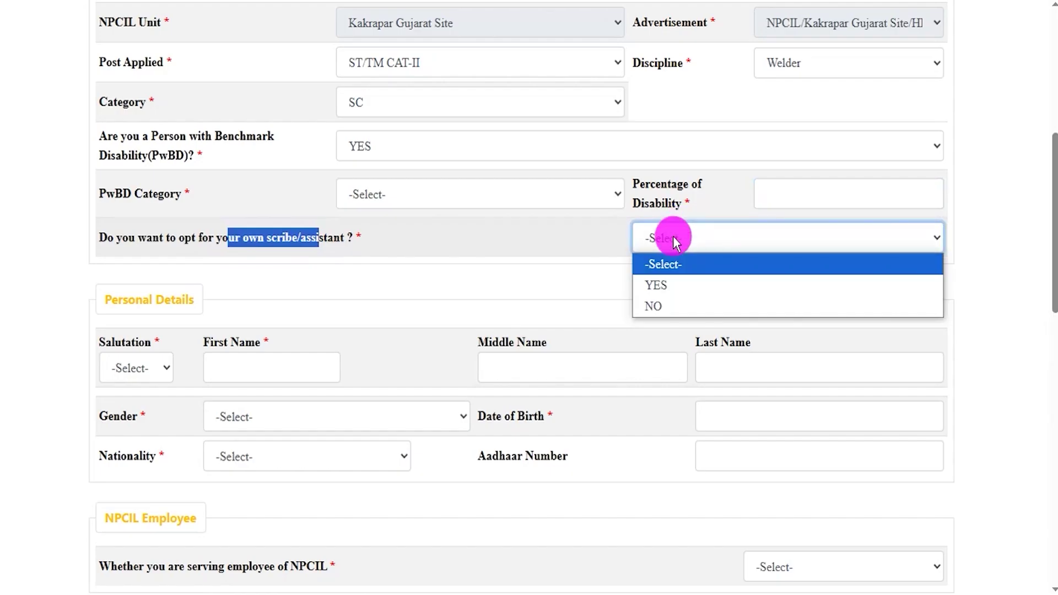
click(487, 283)
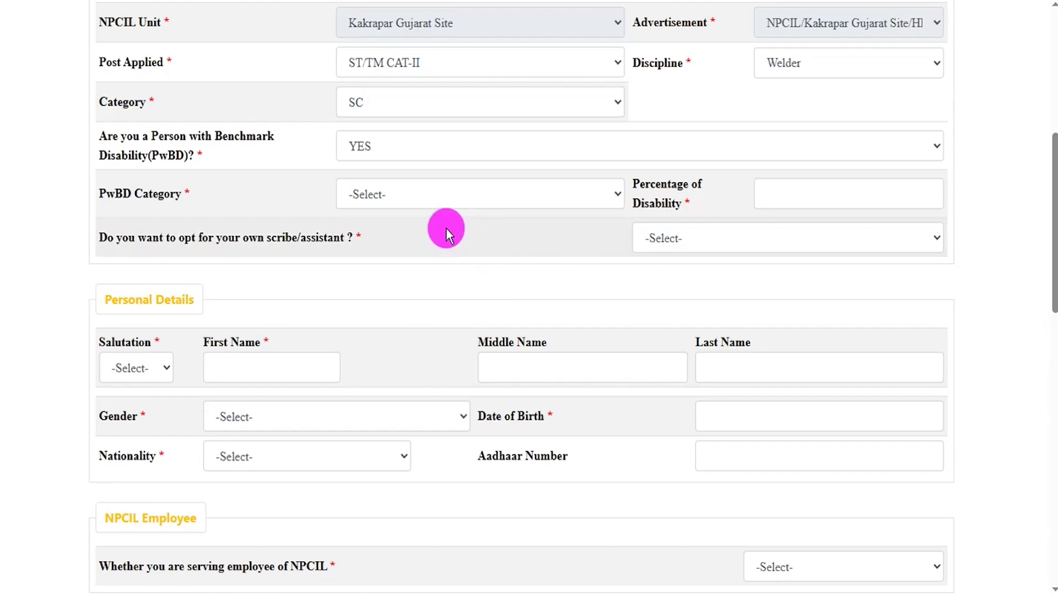
click(382, 145)
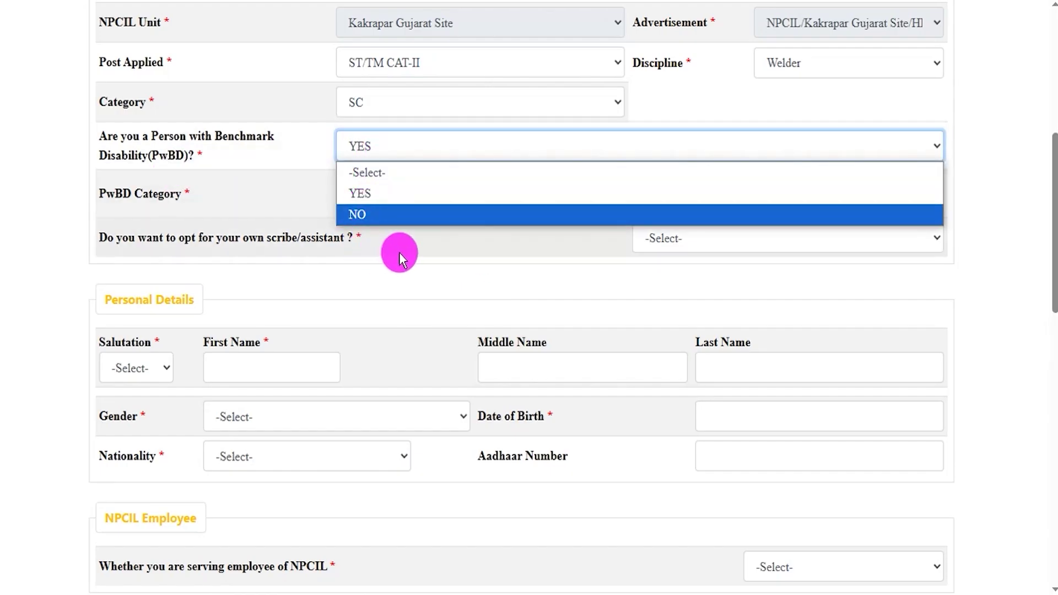
click(393, 267)
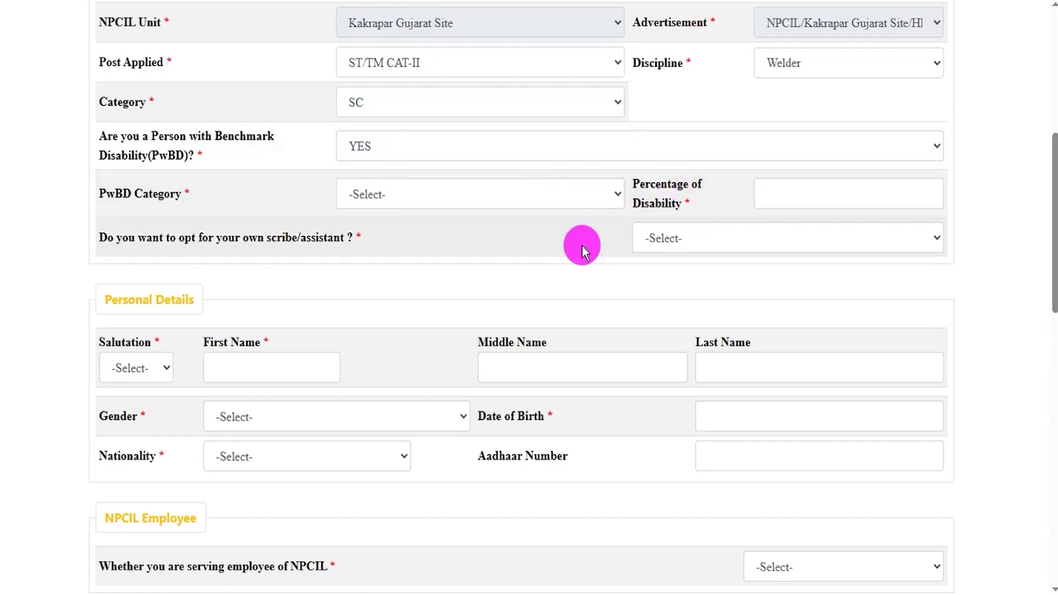
Set the salutation to Mr in the Personal Details section.
scroll(206, 288, down, 1)
scroll(206, 288, down, 5)
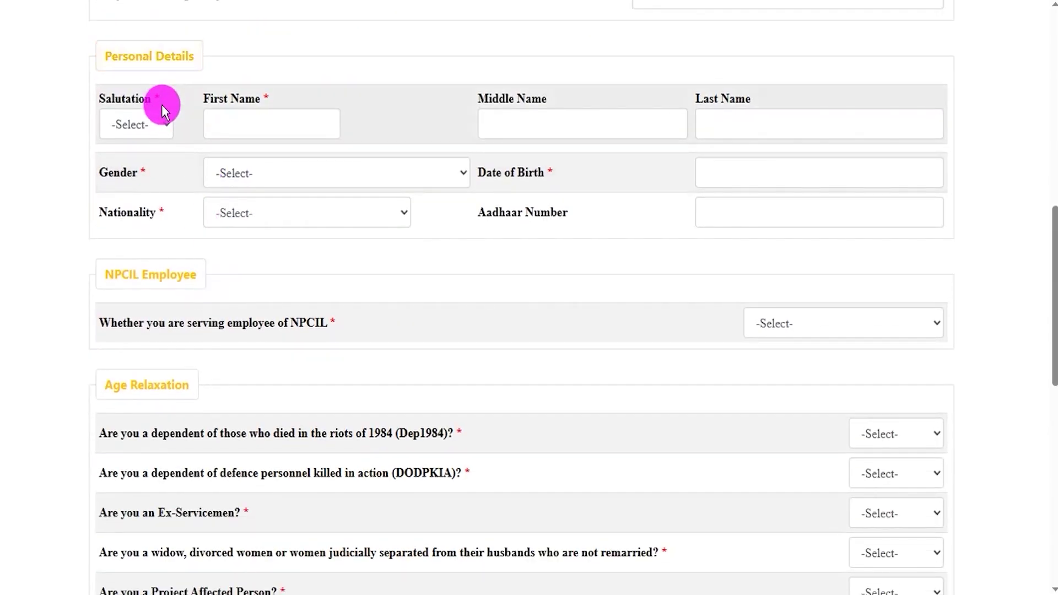
click(161, 123)
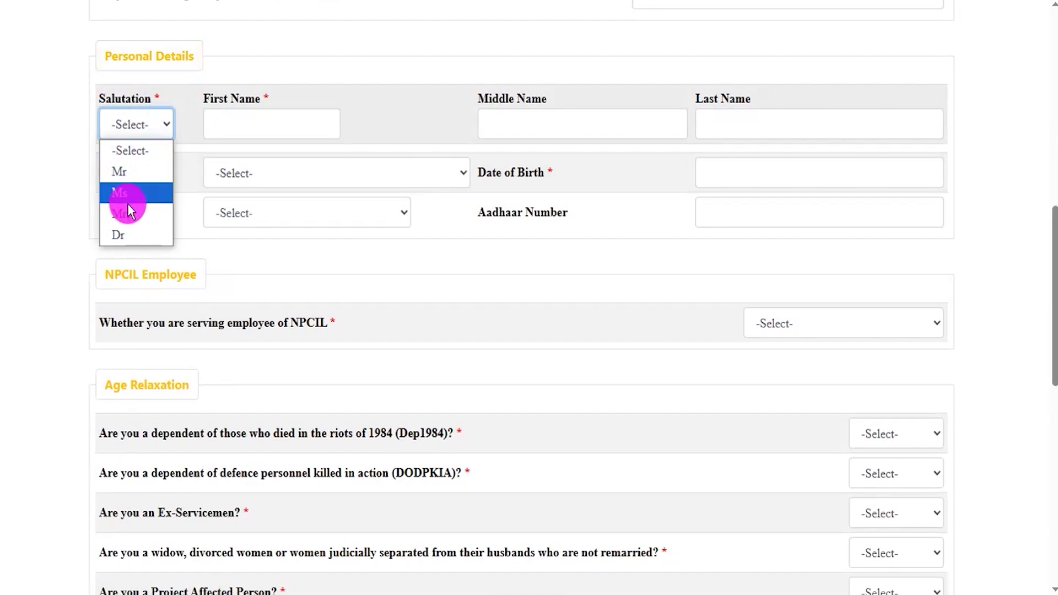
click(124, 173)
scroll(310, 200, down, 1)
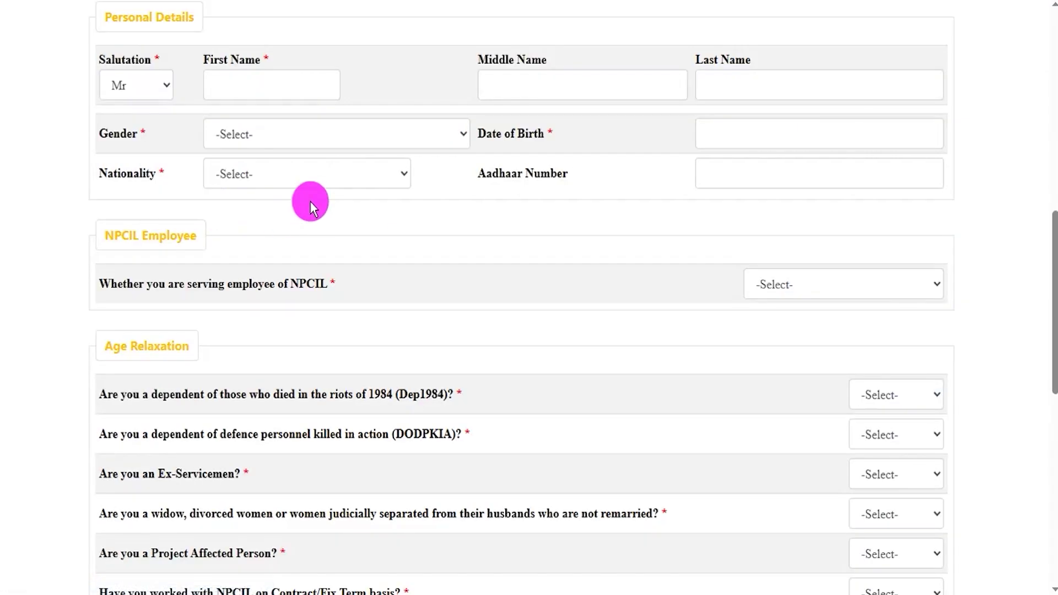
Examine the name, gender, date of birth, nationality and Aadhaar number fields in the Personal Details section.
click(237, 82)
drag(485, 59, 538, 88)
click(538, 88)
drag(689, 51, 732, 90)
click(586, 92)
click(732, 90)
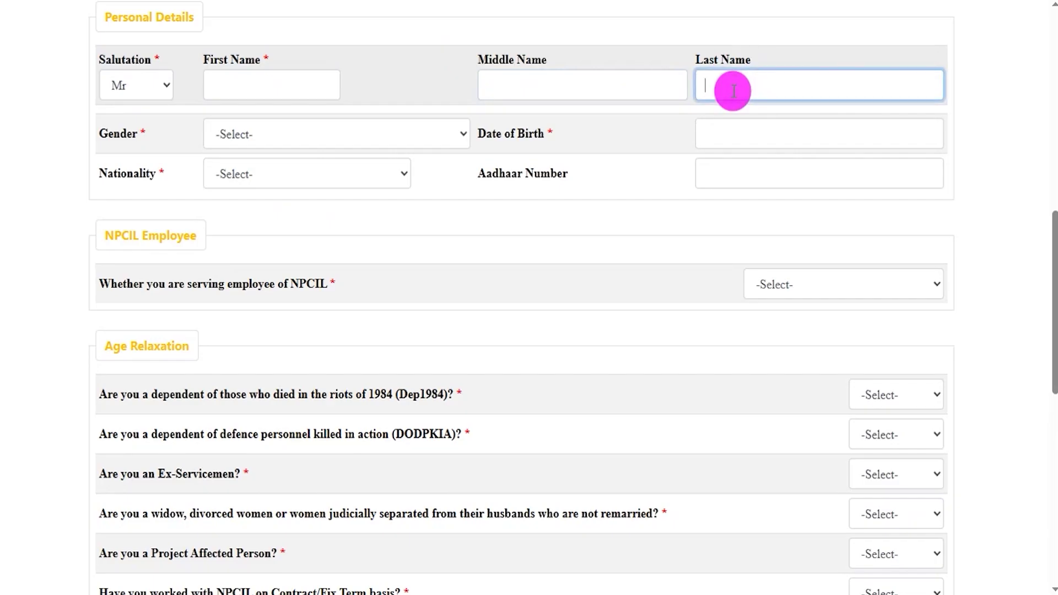
click(243, 134)
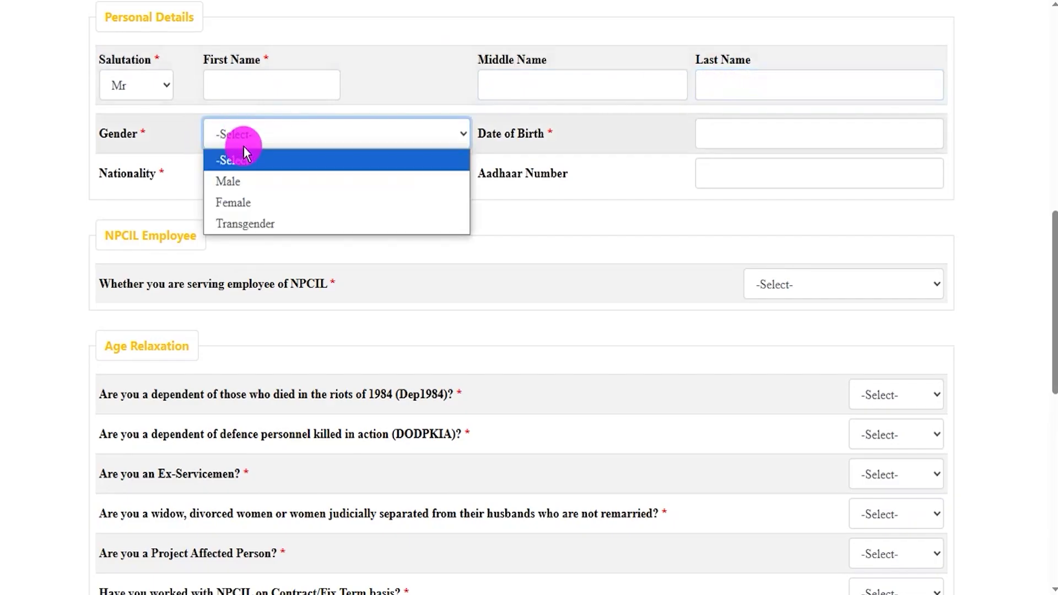
click(319, 138)
click(722, 137)
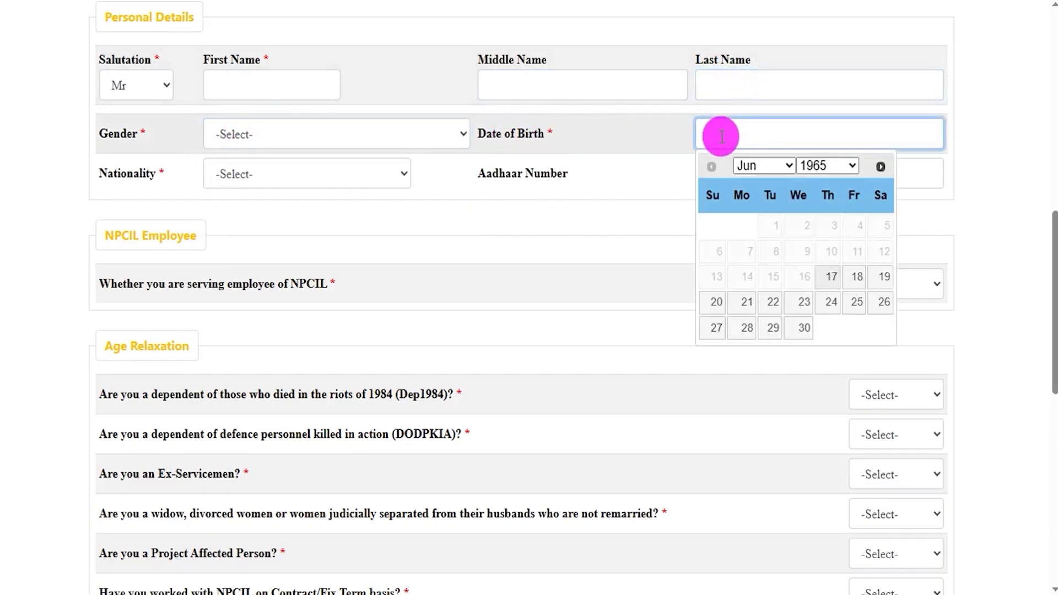
click(263, 180)
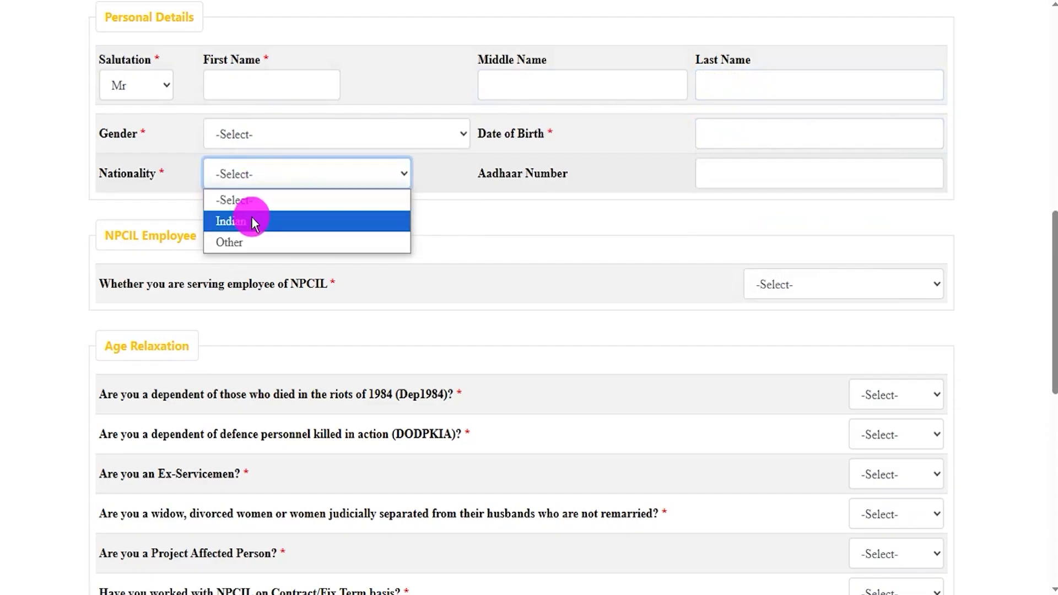
click(727, 172)
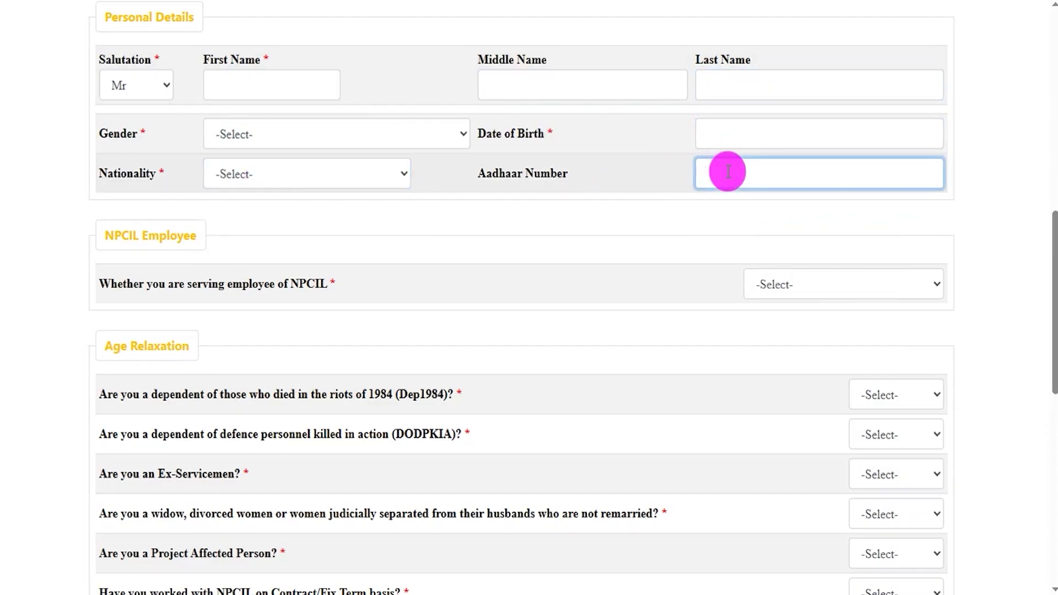
Answer YES to the serving NPCIL employee question and examine the NPCIL unit list and employee number field.
scroll(347, 257, down, 3)
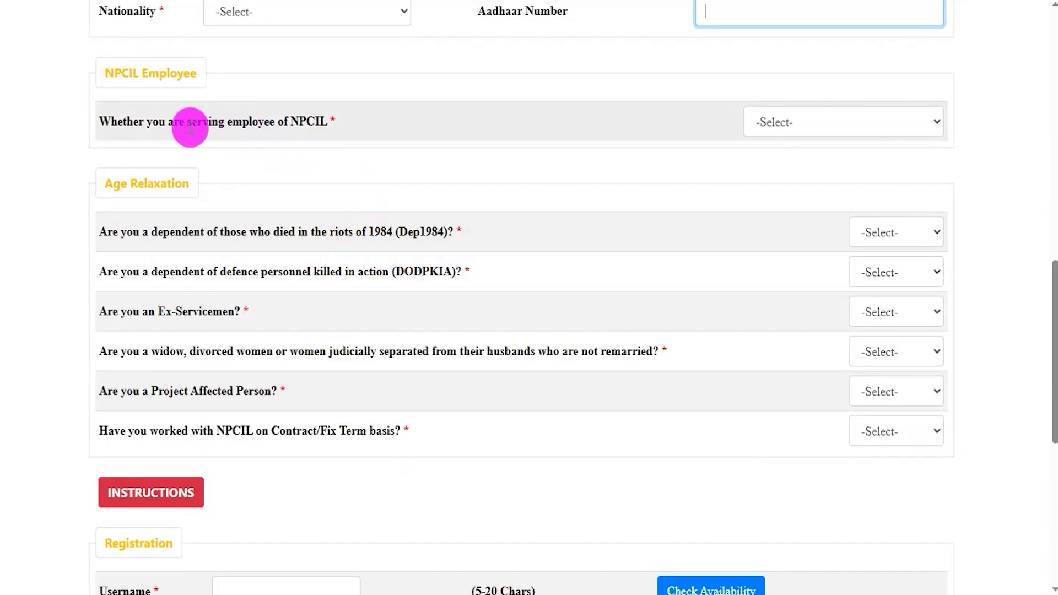
drag(138, 121, 269, 121)
click(831, 116)
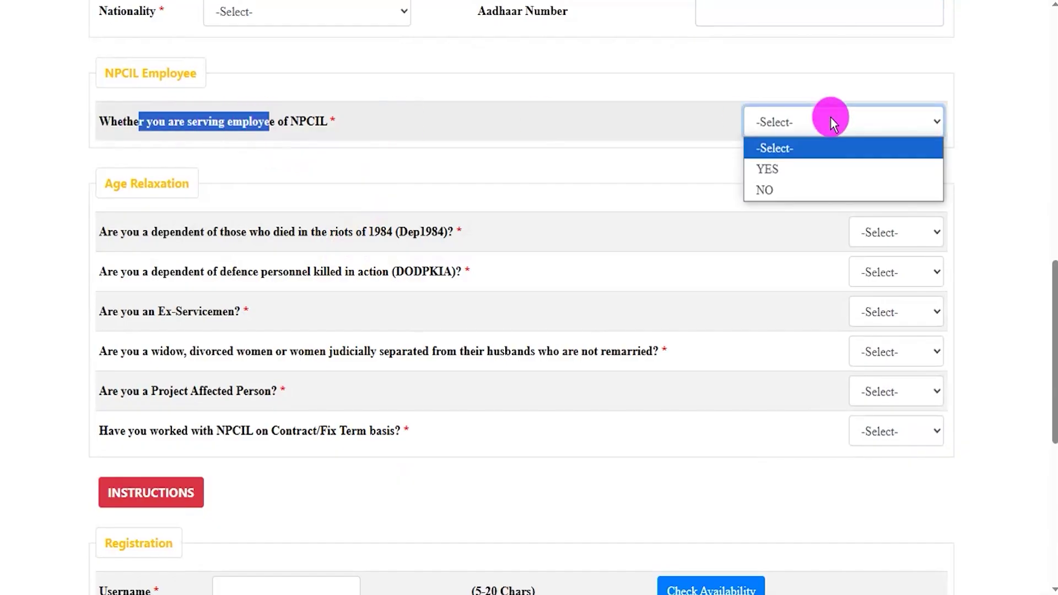
click(789, 167)
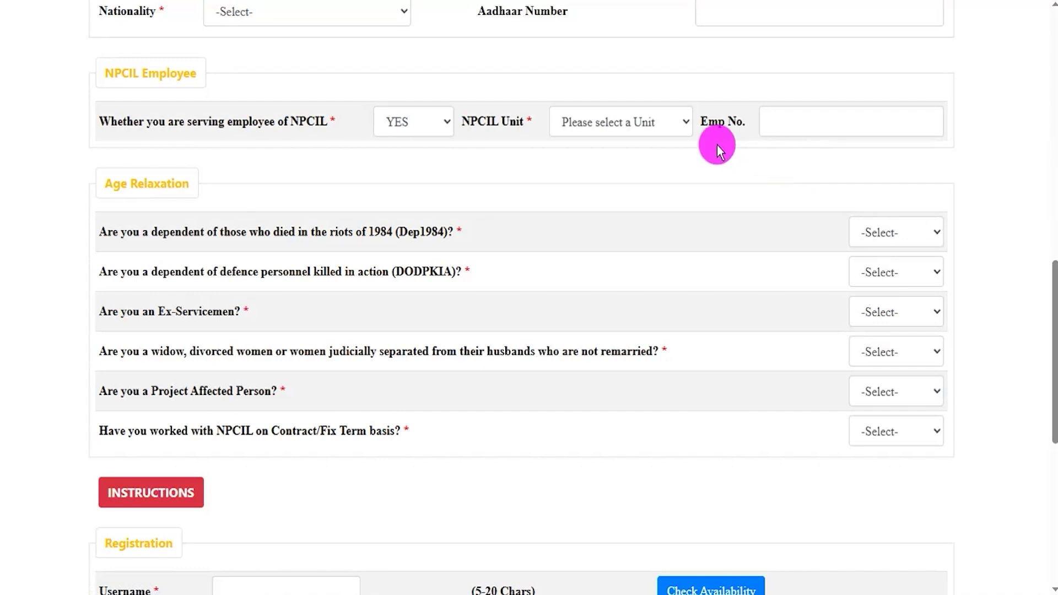
click(636, 123)
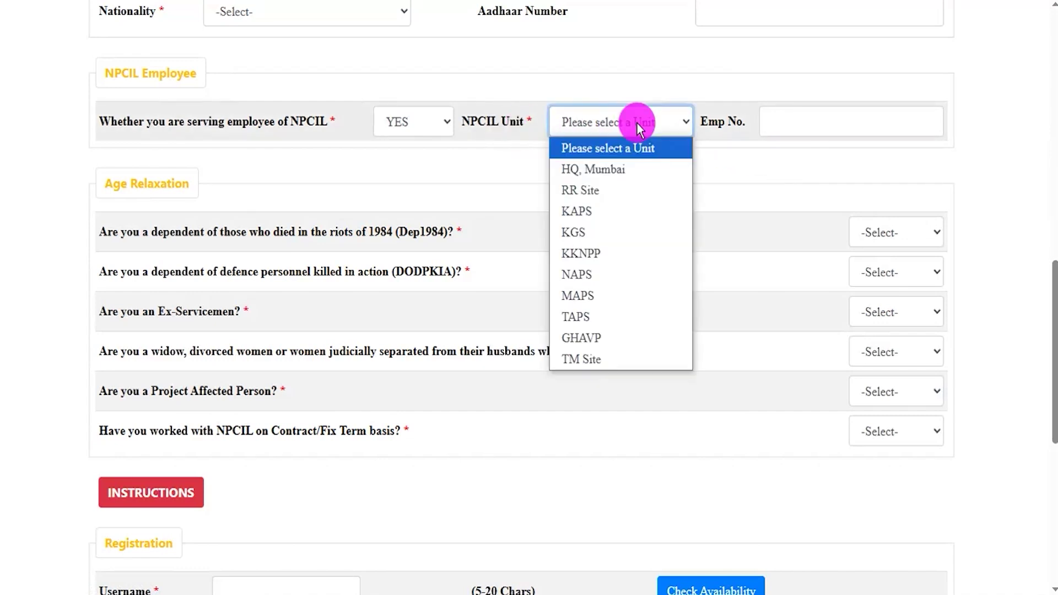
click(788, 118)
click(807, 118)
Set the answer to the serving NPCIL employee question to NO.
click(432, 129)
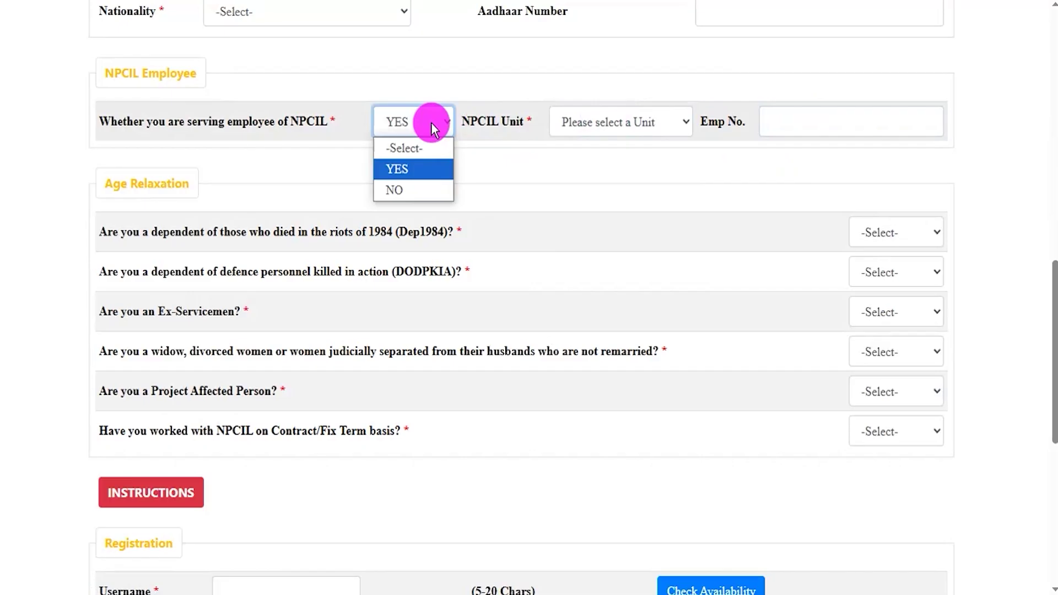
click(409, 188)
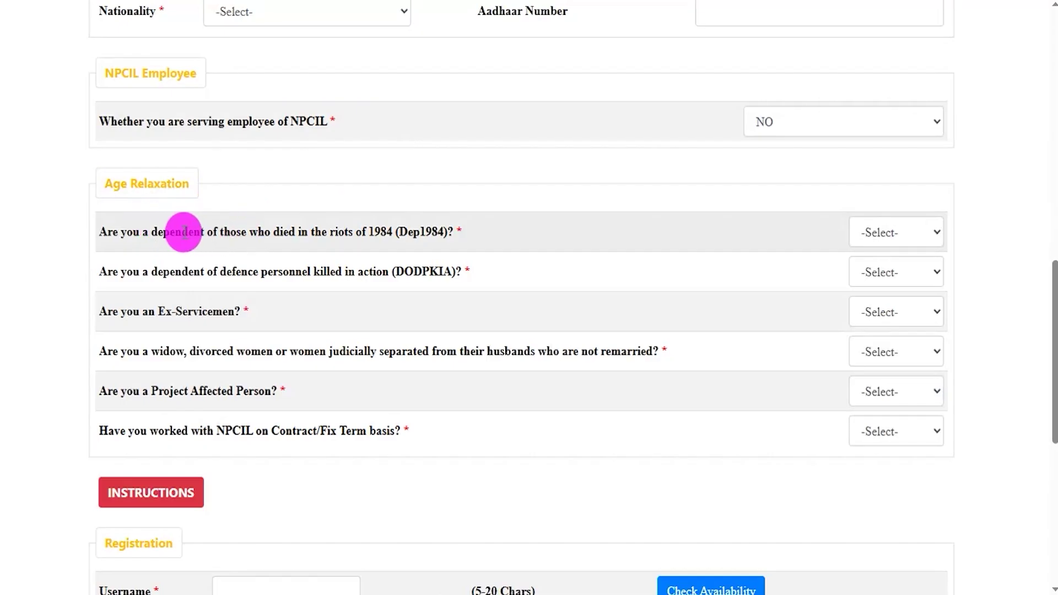
Examine the answer choices for the 1984 riots dependent, defence personnel dependent, Ex-Servicemen and widow/divorced women questions under Age Relaxation.
click(882, 232)
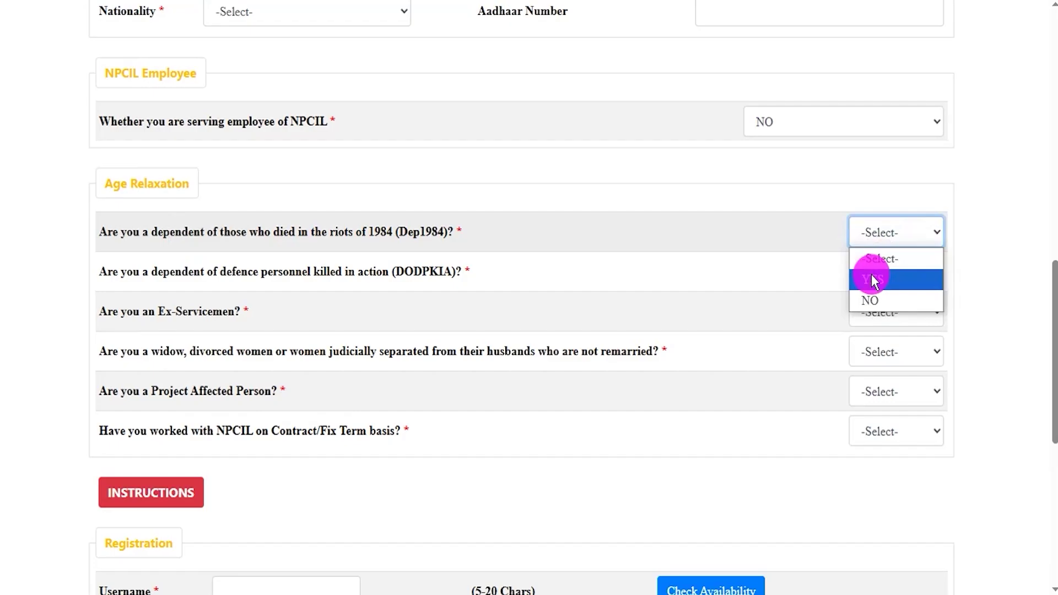
click(982, 237)
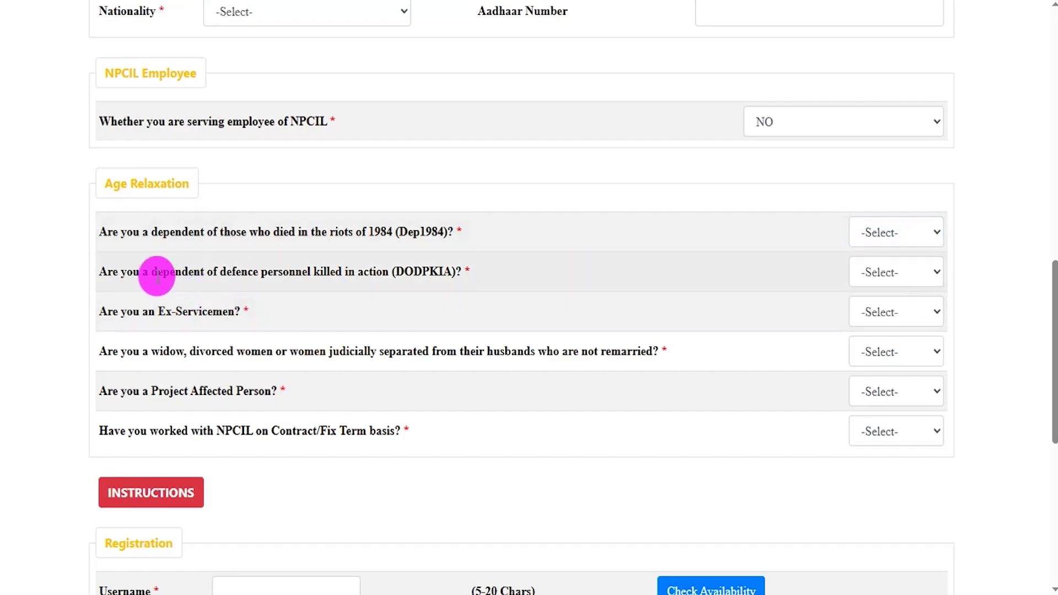
drag(126, 272, 368, 272)
click(886, 274)
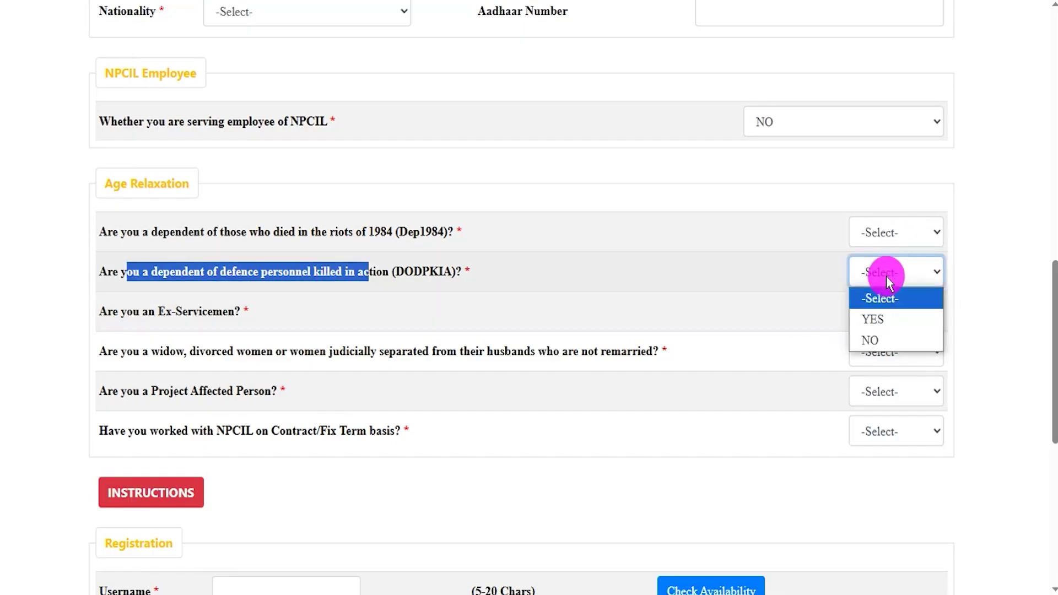
click(969, 334)
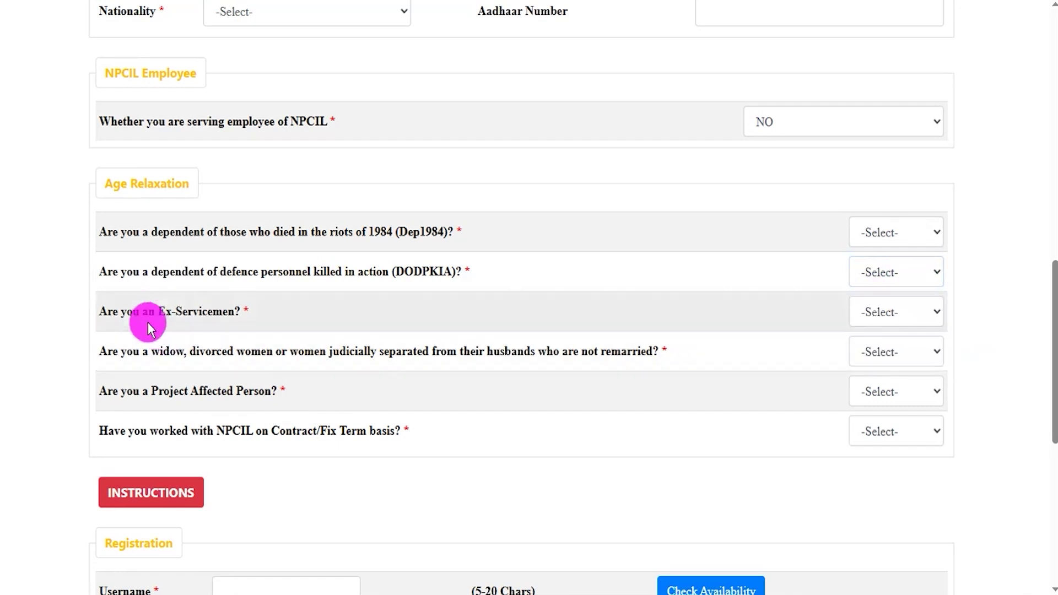
drag(143, 312, 235, 312)
click(865, 306)
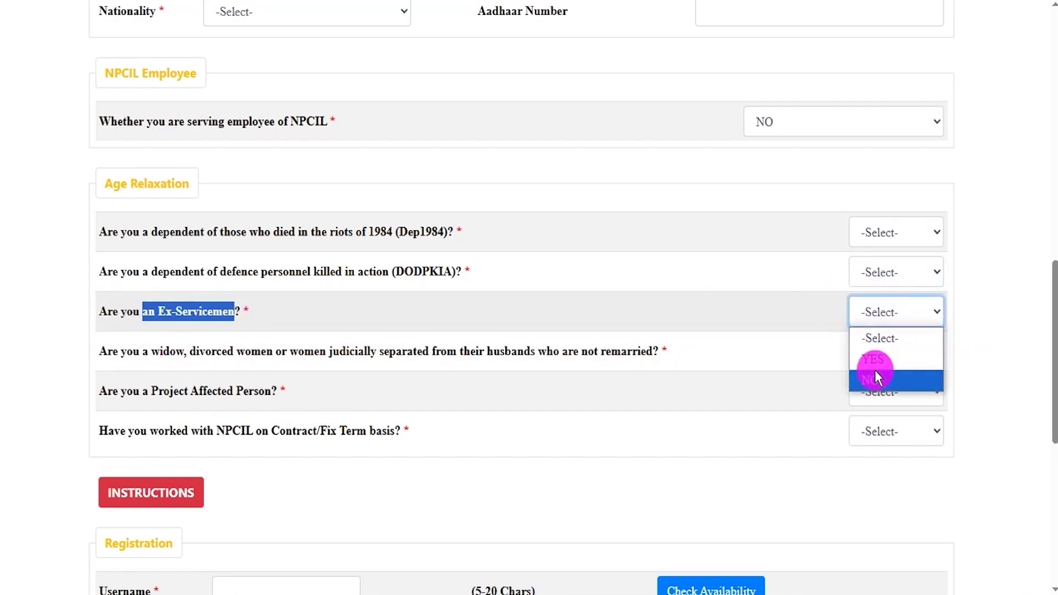
drag(159, 353, 346, 351)
click(862, 352)
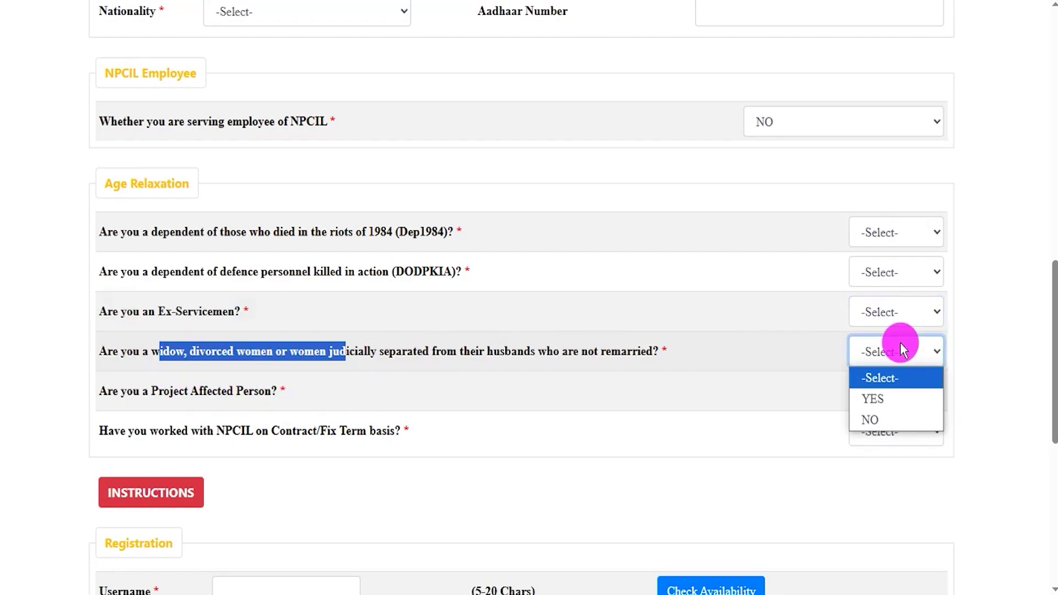
Answer YES to the Project Affected Person question and to having worked with NPCIL on Contract/Fix Term basis.
drag(127, 391, 236, 391)
click(888, 394)
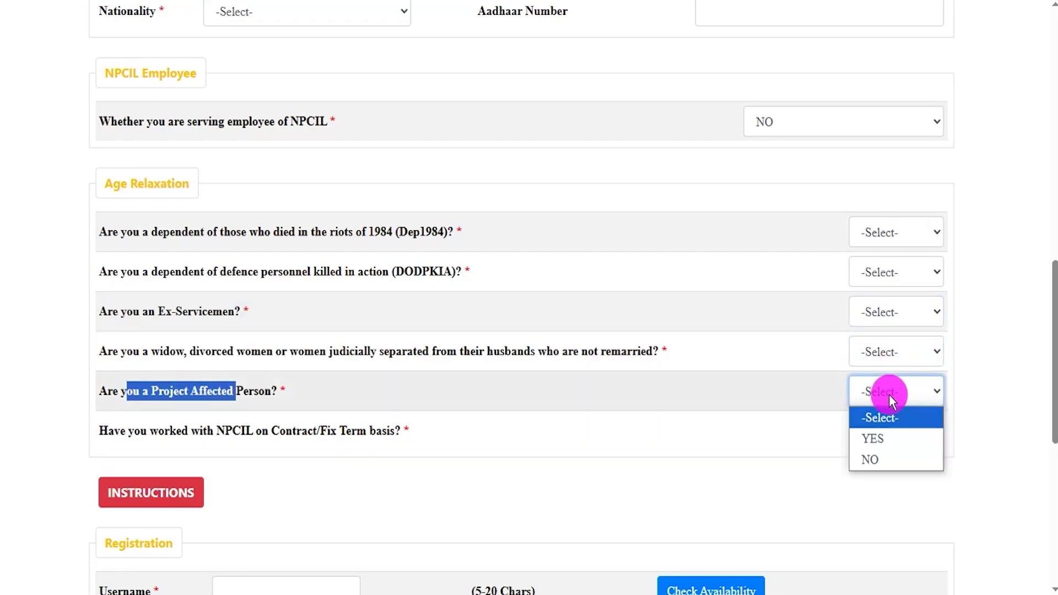
click(878, 433)
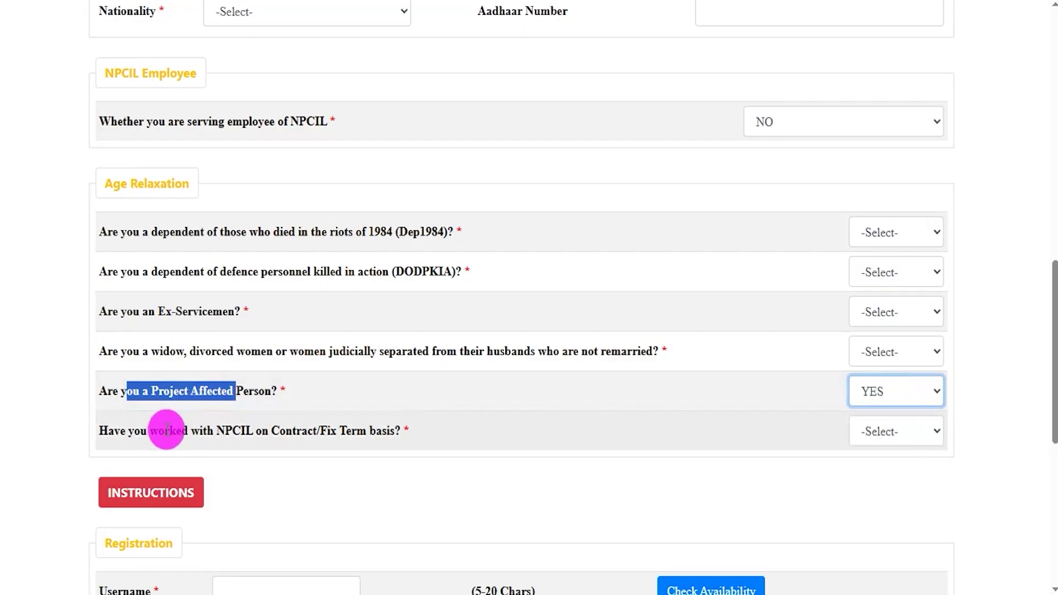
drag(135, 431, 339, 431)
click(919, 439)
click(891, 474)
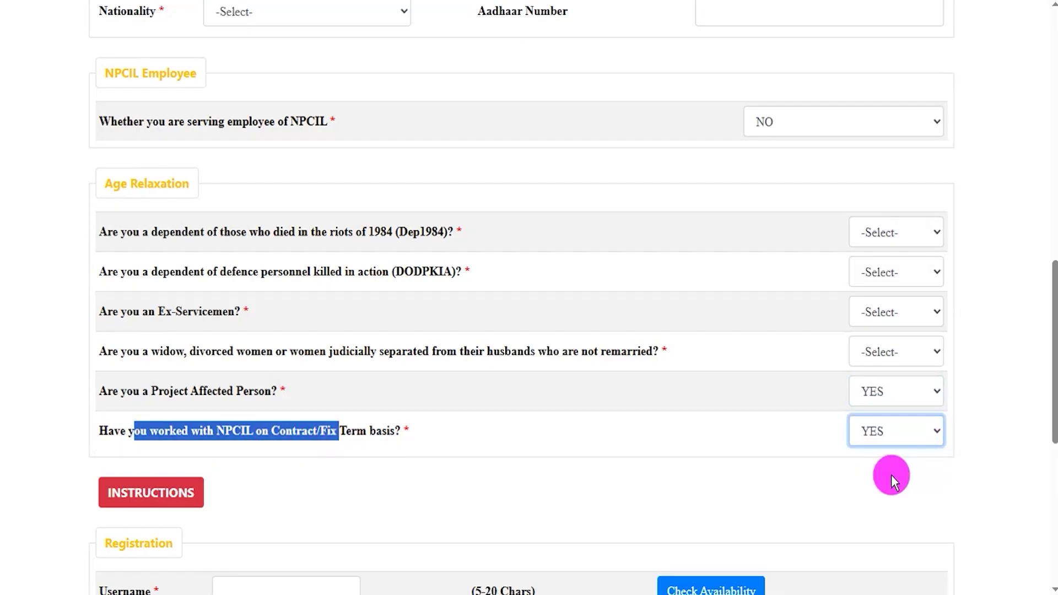
click(891, 474)
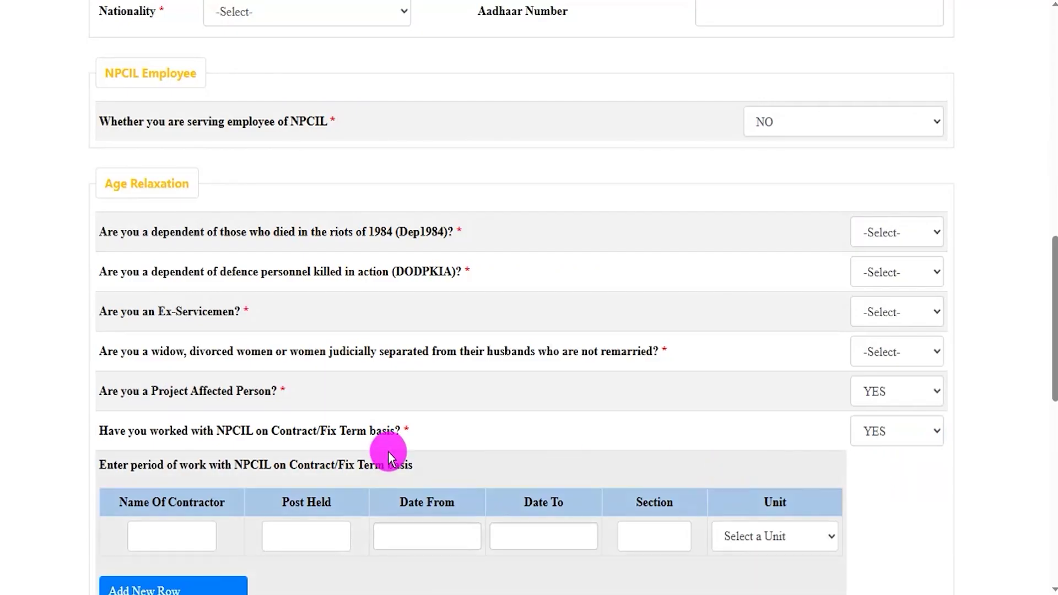
Examine the contractor name, post held, date, section and unit fields for the period of contract work with NPCIL.
scroll(388, 451, down, 1)
drag(133, 420, 165, 421)
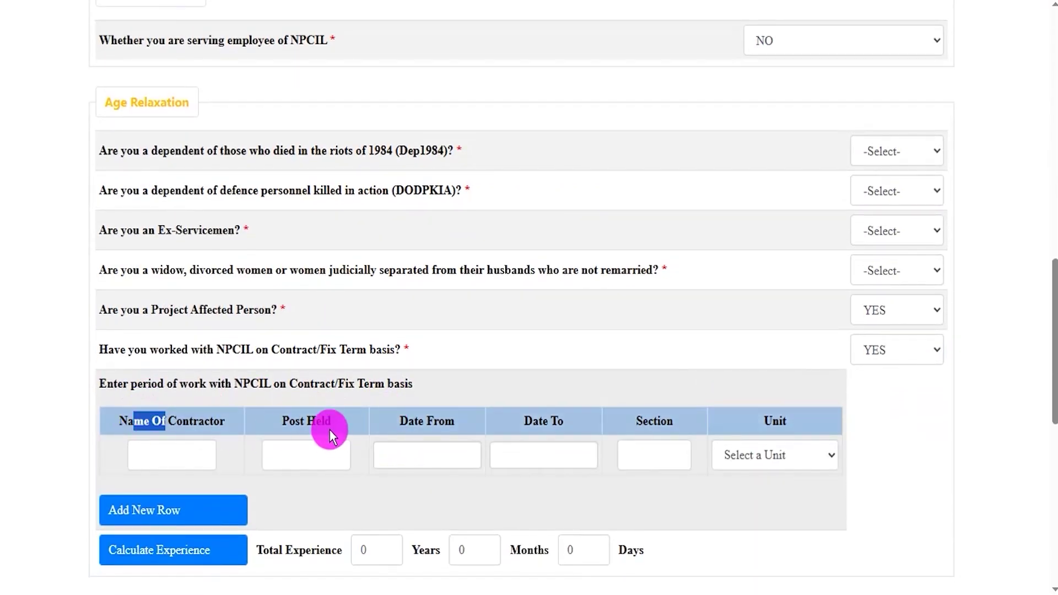
drag(302, 423, 314, 420)
drag(413, 422, 481, 425)
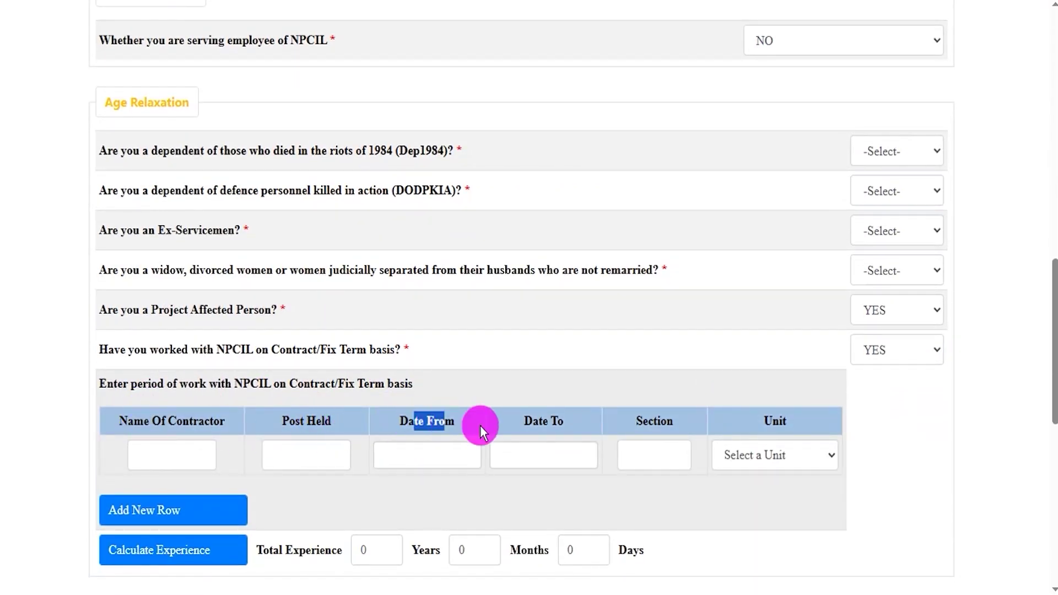
click(540, 457)
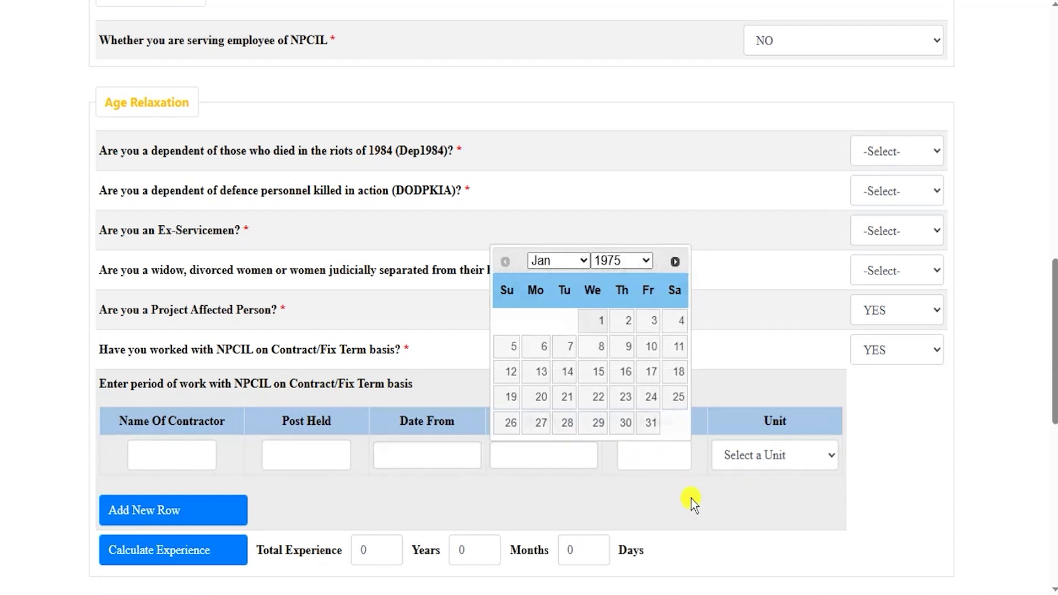
click(672, 461)
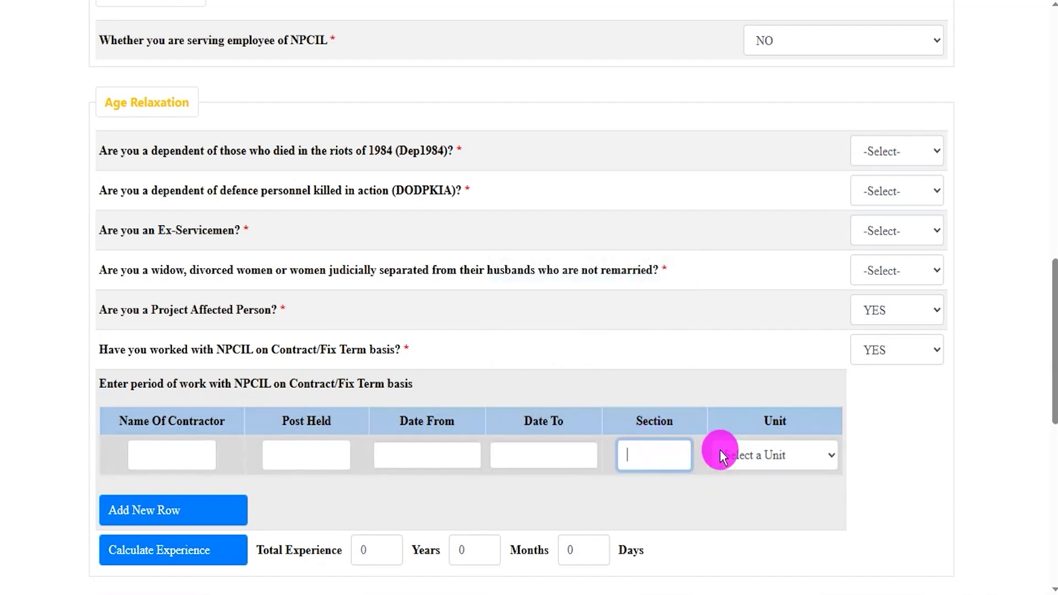
click(752, 458)
Set the answer to having worked with NPCIL on Contract/Fix Term basis to NO.
click(881, 423)
click(888, 359)
click(880, 418)
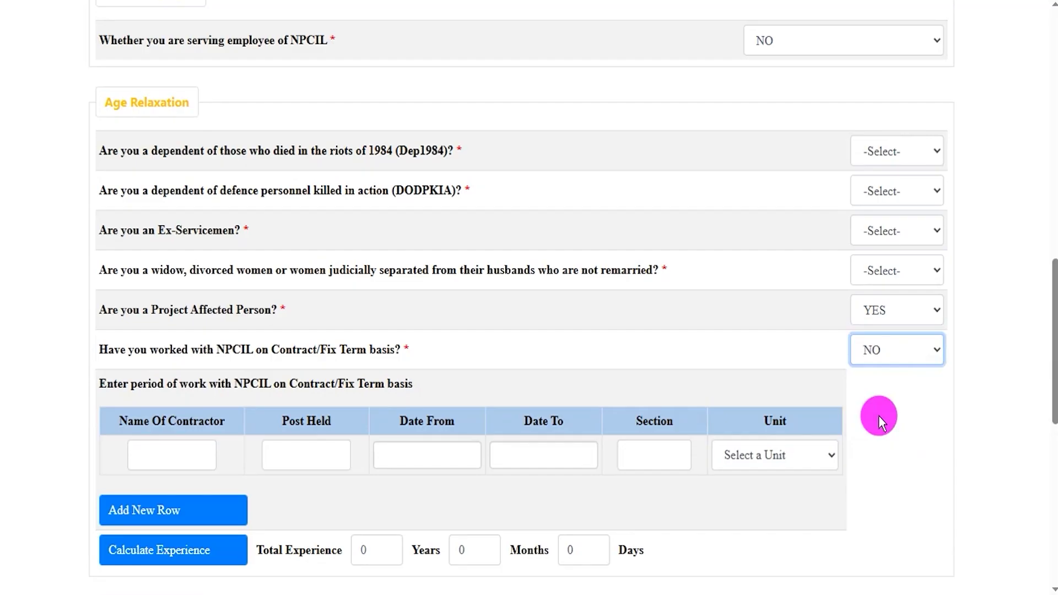
click(876, 416)
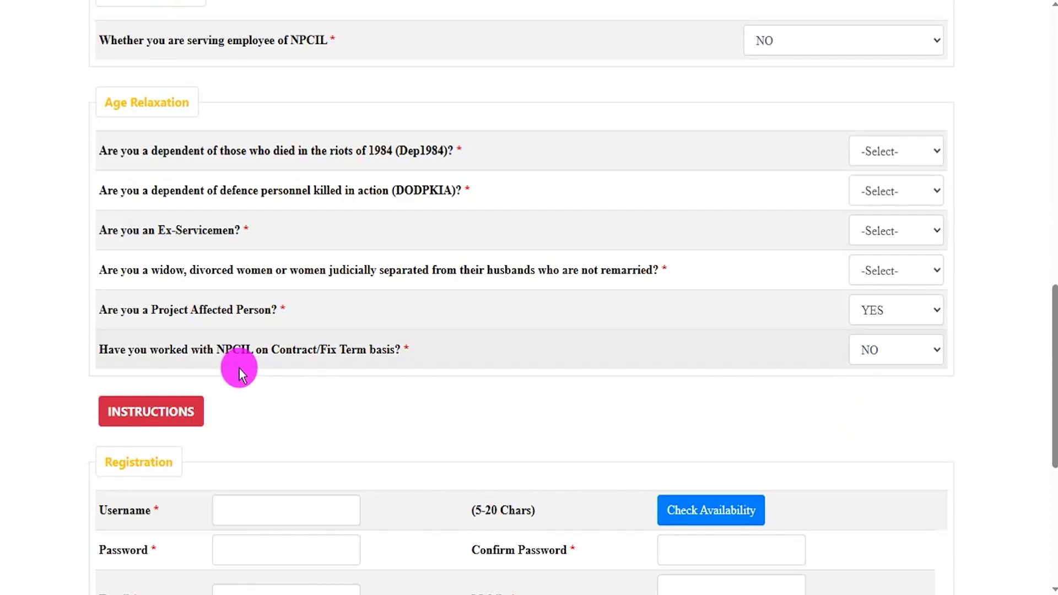
Review the Registration section, marking the username, availability check, password, confirm password, email and mobile entries with red ticks.
scroll(332, 356, down, 4)
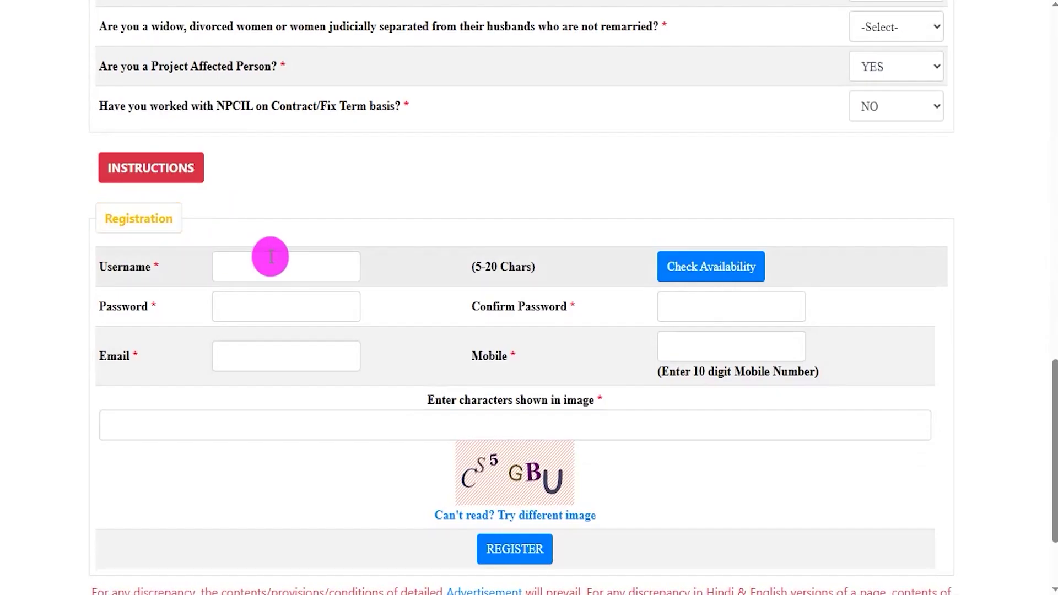
scroll(266, 255, down, 2)
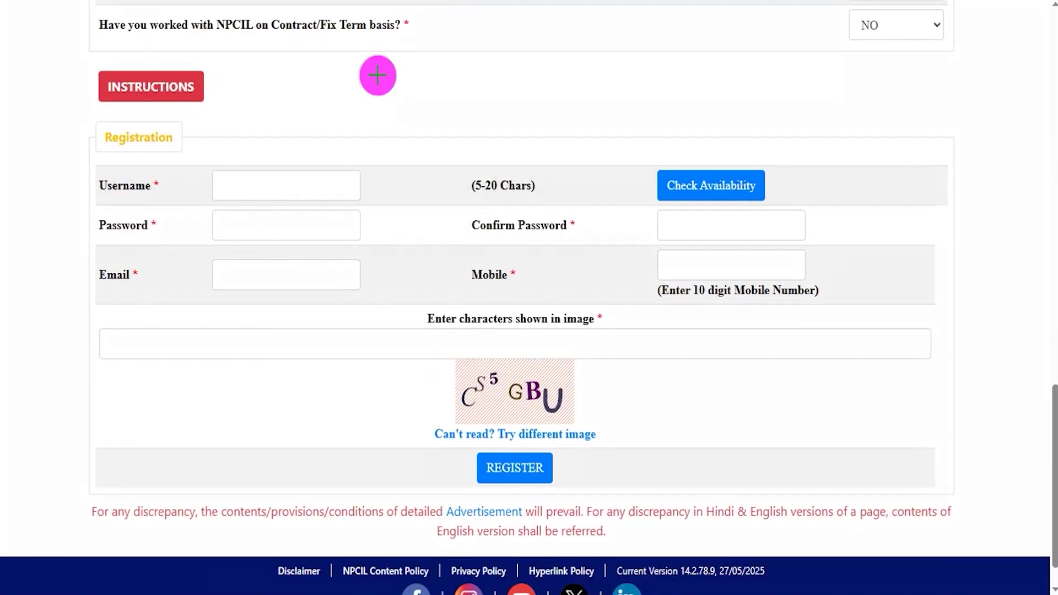
drag(304, 188, 342, 160)
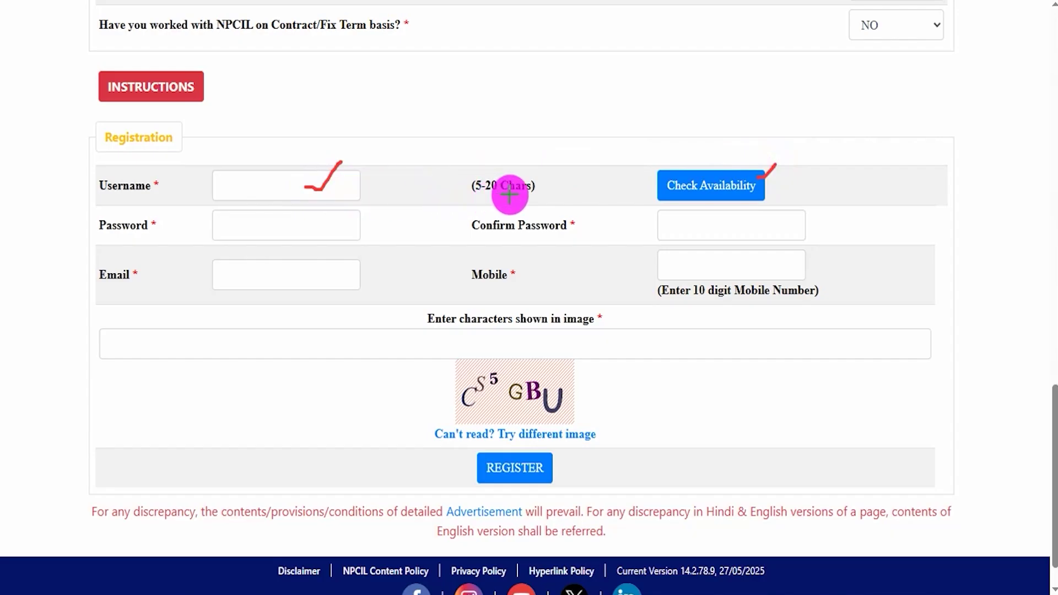
mouse_move(312, 224)
mouse_down()
mouse_move(335, 231)
mouse_move(357, 213)
mouse_up()
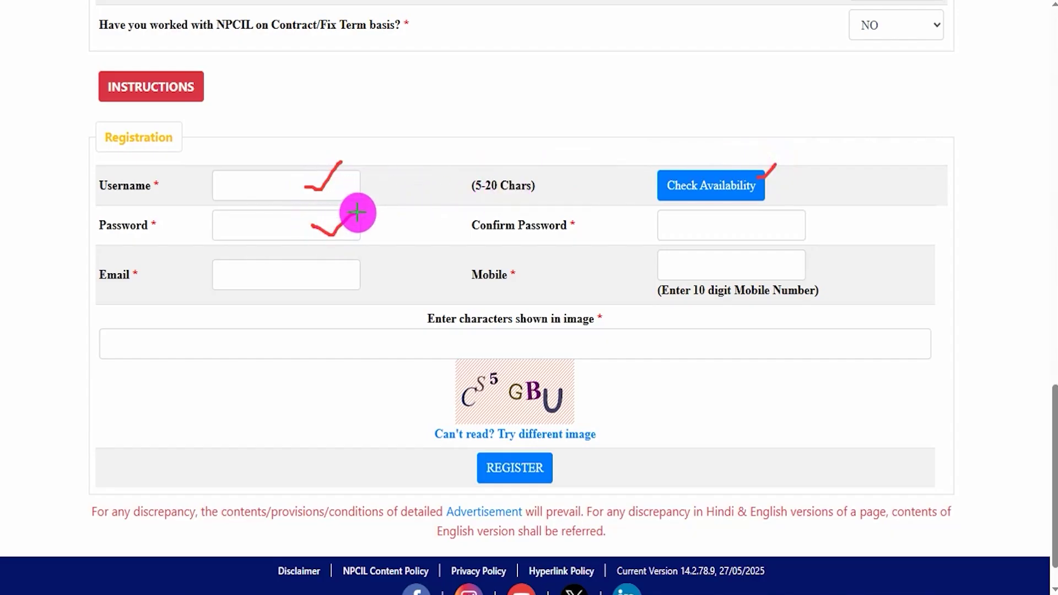
drag(780, 226, 809, 195)
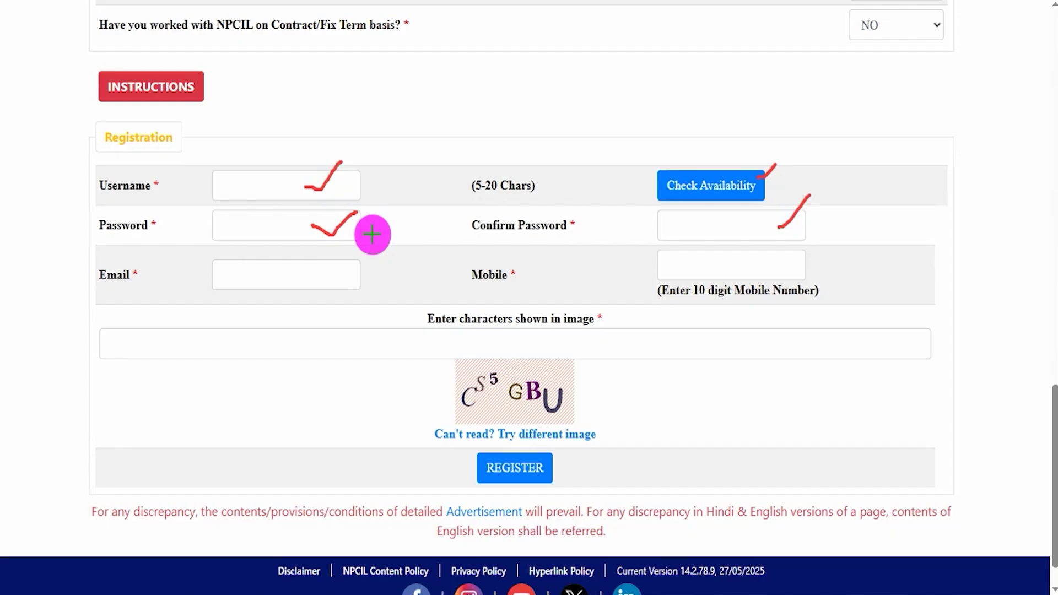
drag(330, 276, 361, 253)
drag(729, 269, 765, 250)
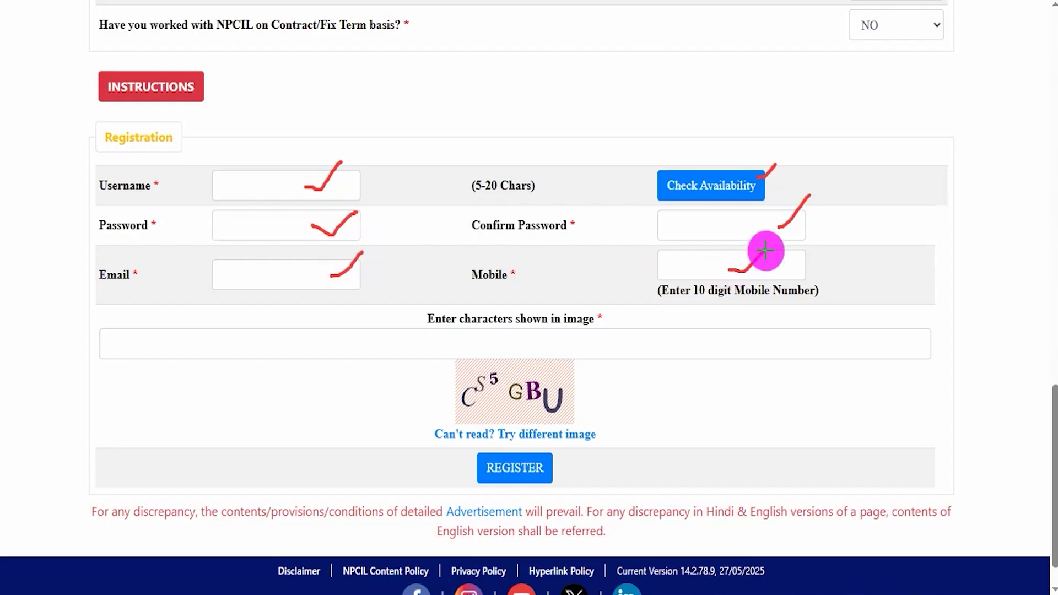
Mark the captcha image, its entry field and the REGISTER control at the end of the registration form.
drag(494, 411, 532, 410)
drag(616, 348, 667, 322)
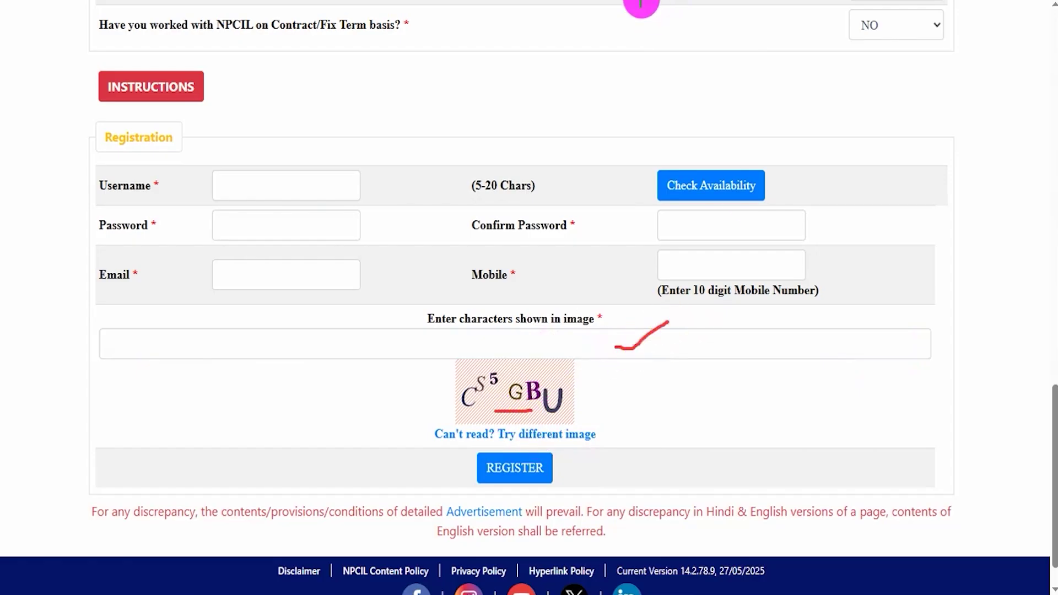
drag(874, 462, 586, 467)
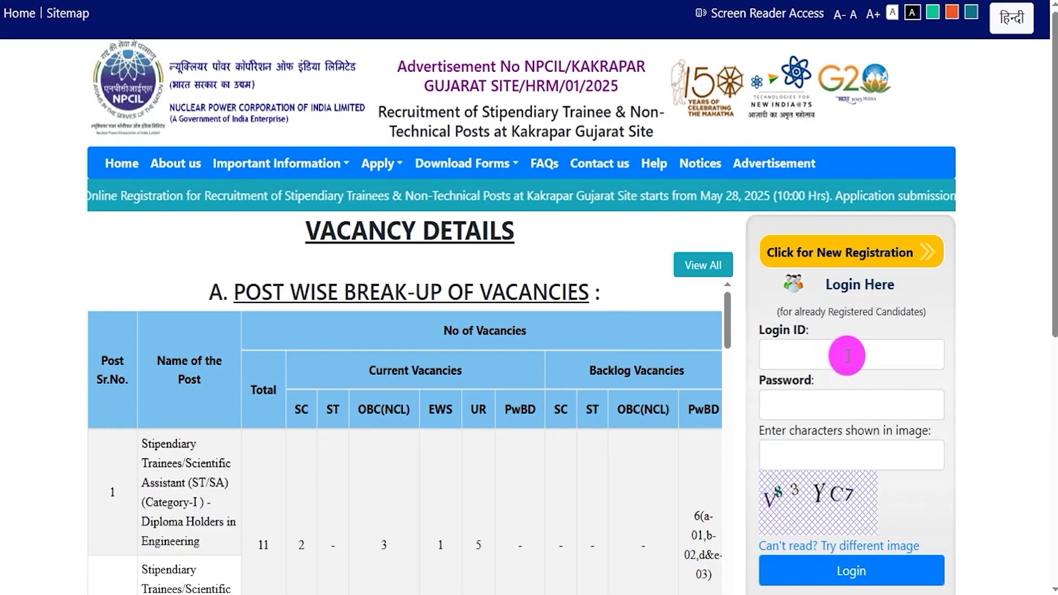
Review the registered candidates' login form, marking the Login ID, password, captcha and Login control in red.
scroll(847, 355, down, 3)
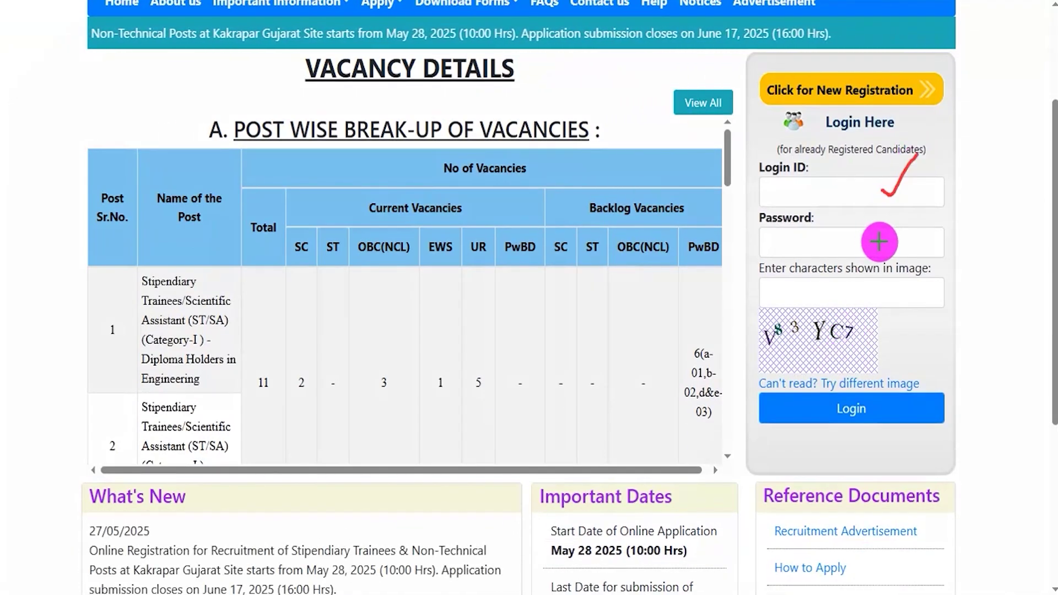
drag(879, 240, 921, 208)
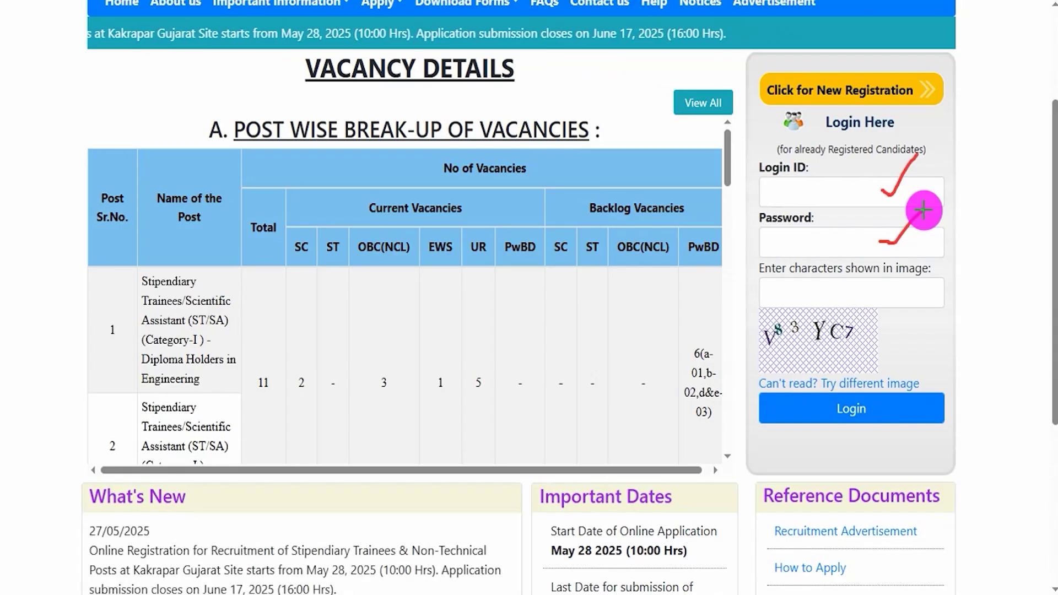
drag(789, 347, 878, 347)
drag(895, 300, 925, 277)
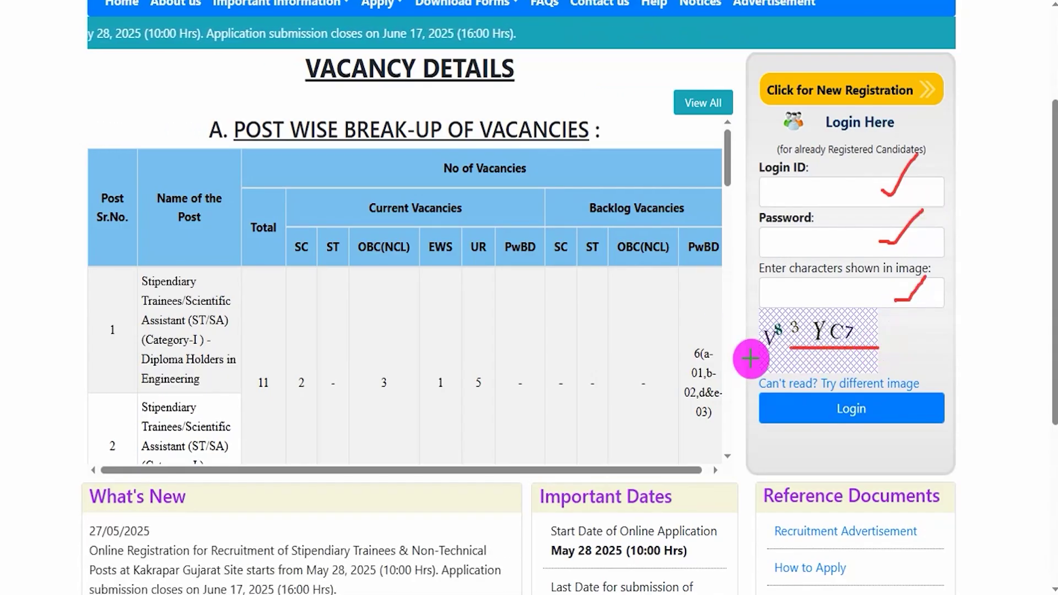
mouse_move(741, 373)
mouse_down()
mouse_move(810, 411)
mouse_move(955, 443)
mouse_up()
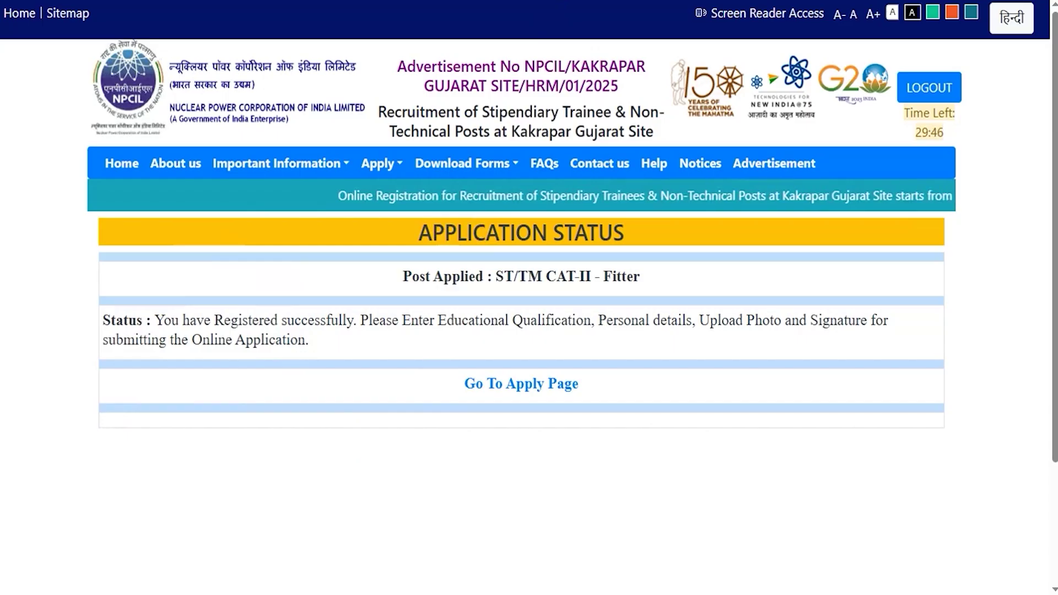
Highlight the Go To Apply Page link under Application Status, clear the marking and open the apply page.
mouse_move(426, 362)
mouse_down()
mouse_move(574, 389)
mouse_move(603, 405)
mouse_up()
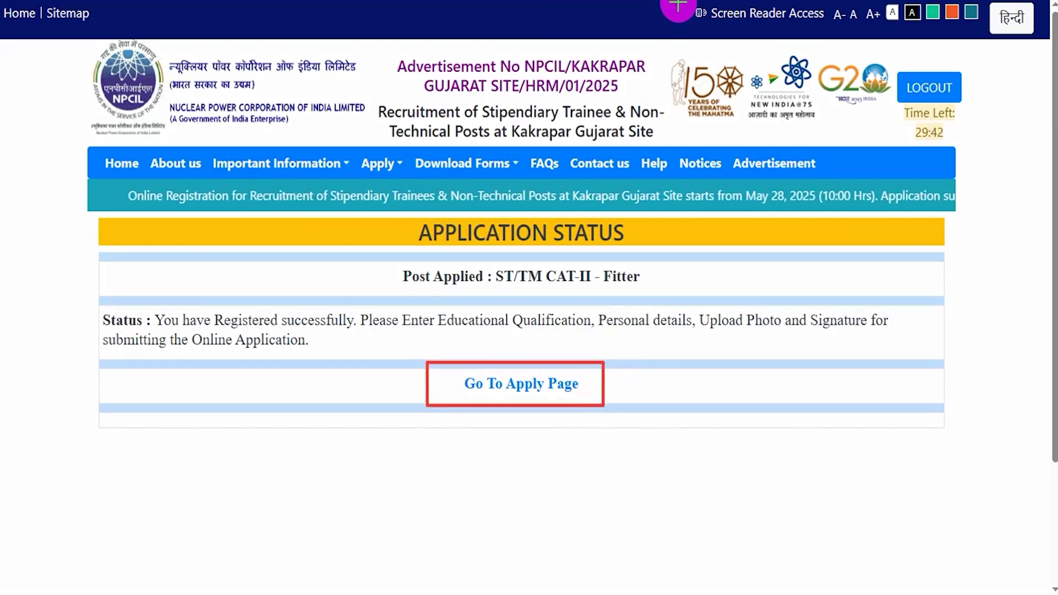
key(Escape)
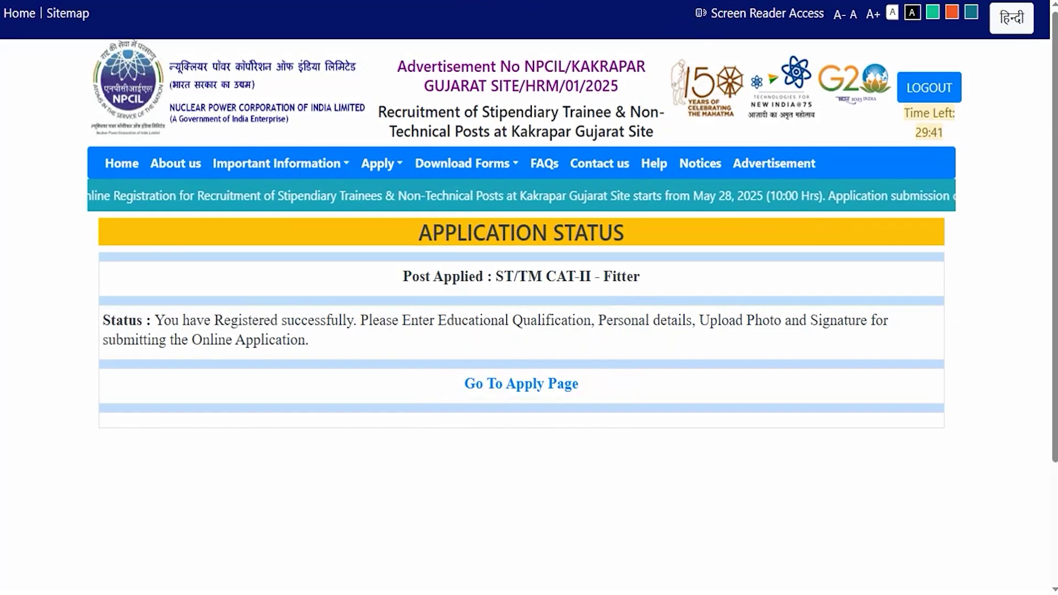
click(503, 384)
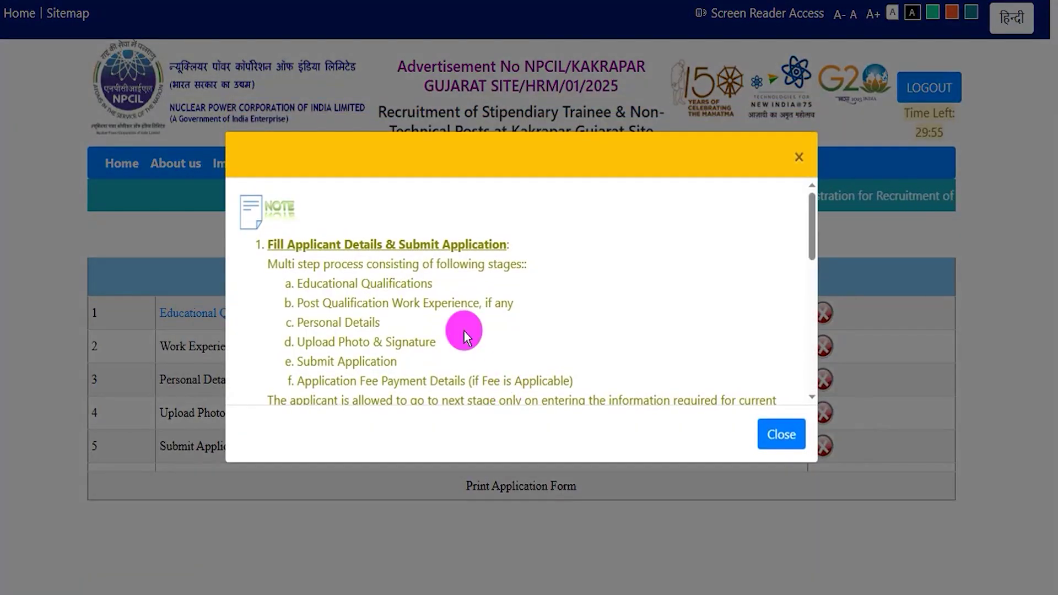
Review the application stages from Educational Qualifications to Upload Photo & Signature in the note and close it.
drag(370, 283, 420, 295)
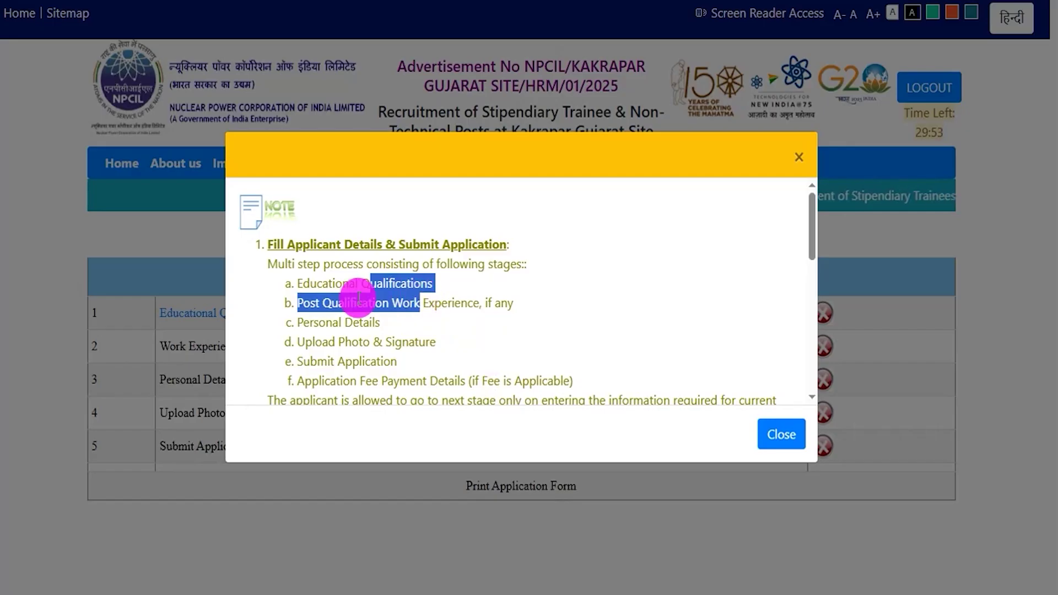
click(326, 296)
drag(304, 284, 412, 342)
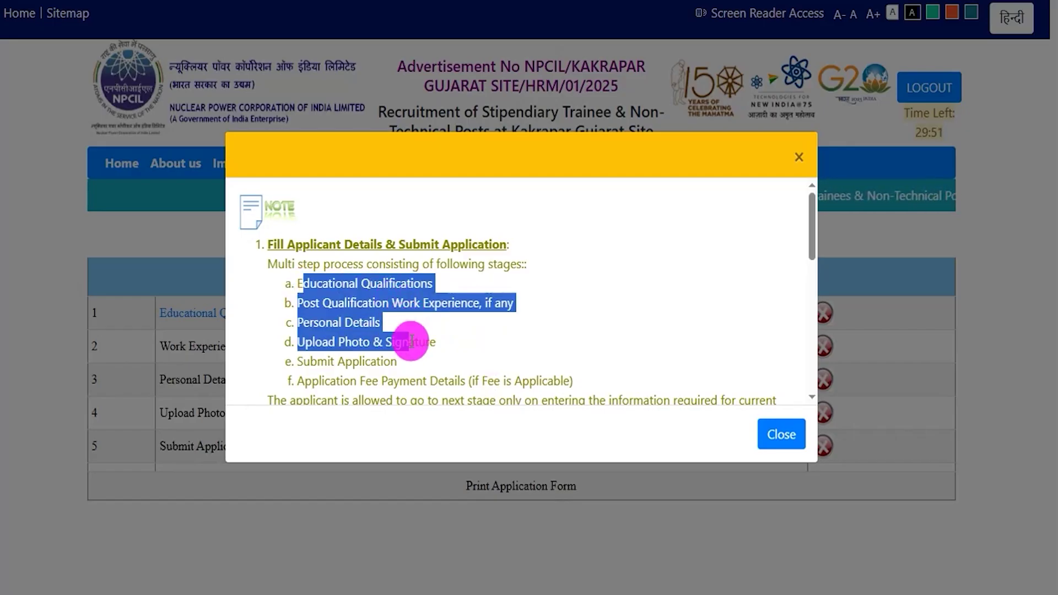
click(779, 433)
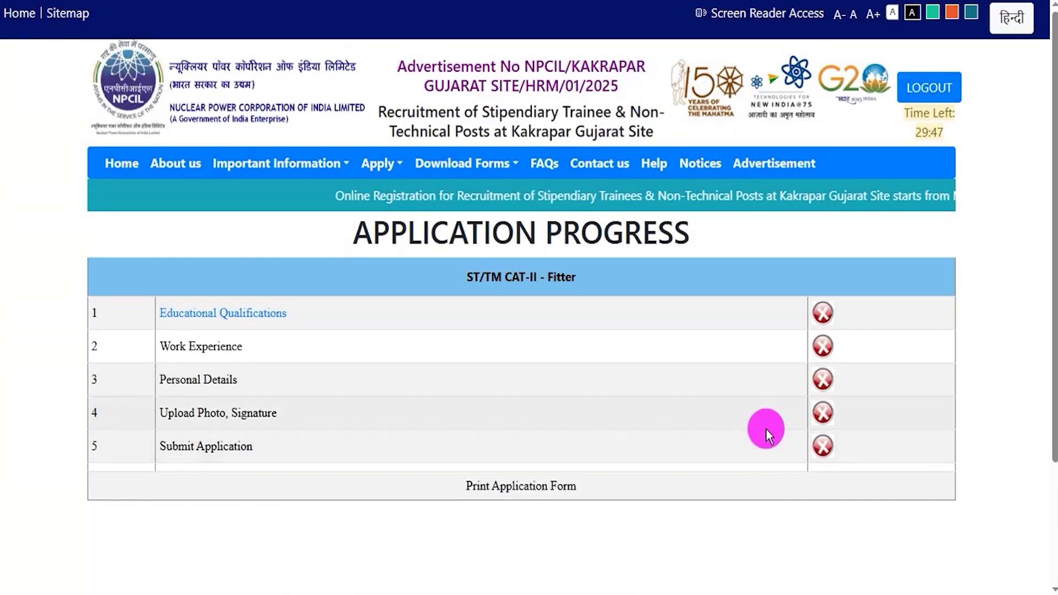
Review the five Application Progress stages and Print Application Form, marking each in red, and clear the markings.
scroll(703, 422, down, 3)
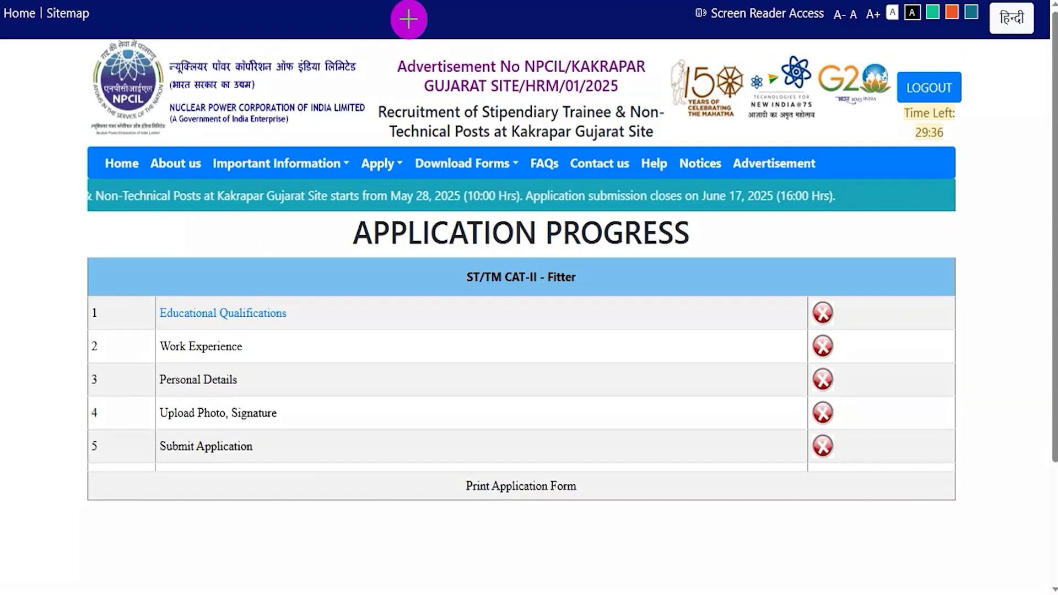
drag(328, 315, 360, 299)
drag(330, 342, 374, 324)
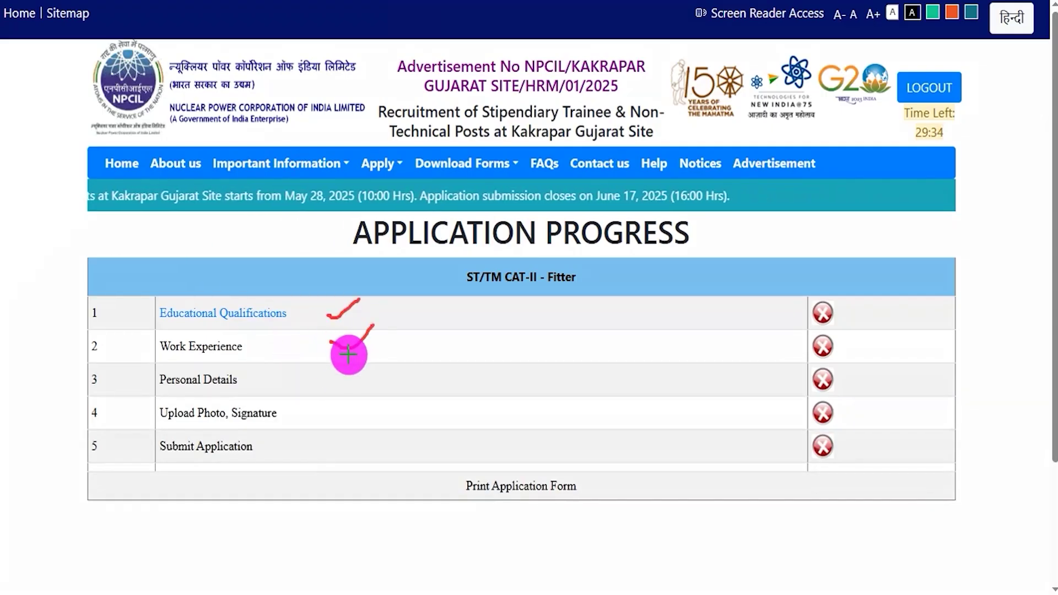
drag(332, 374, 385, 353)
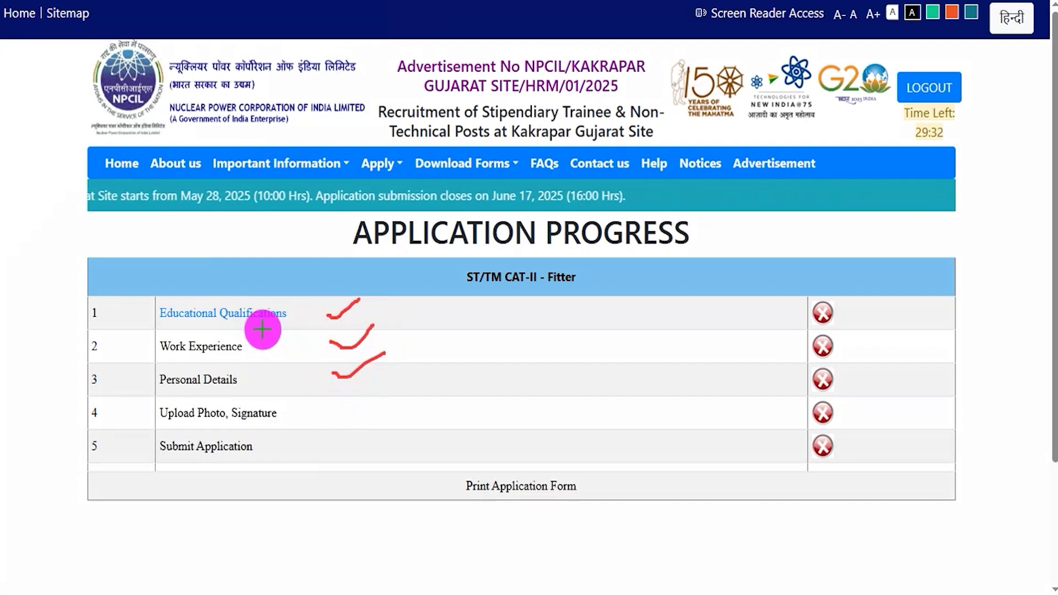
drag(236, 319, 252, 319)
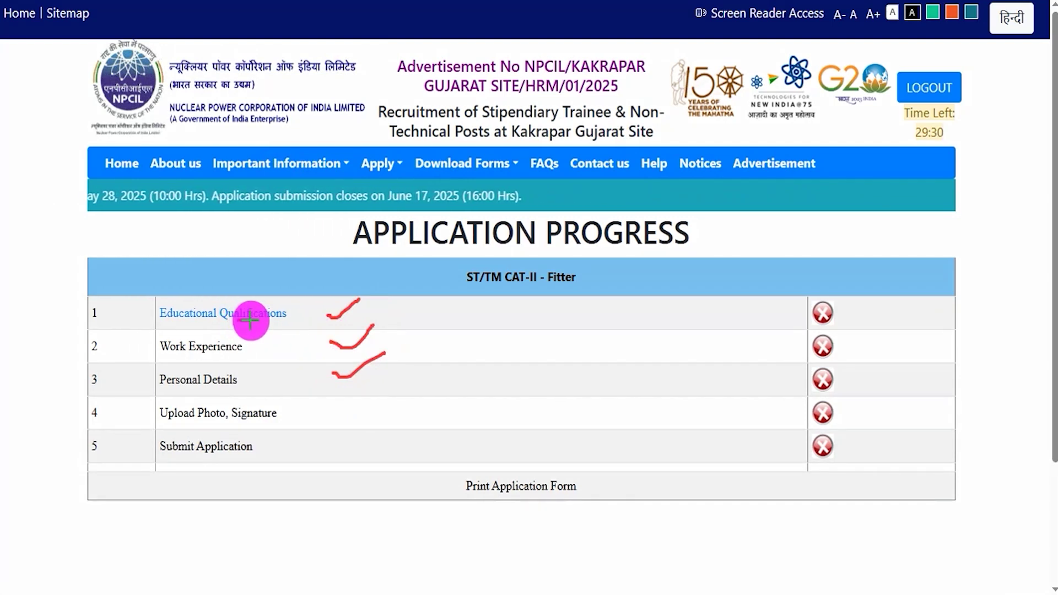
drag(192, 354, 211, 355)
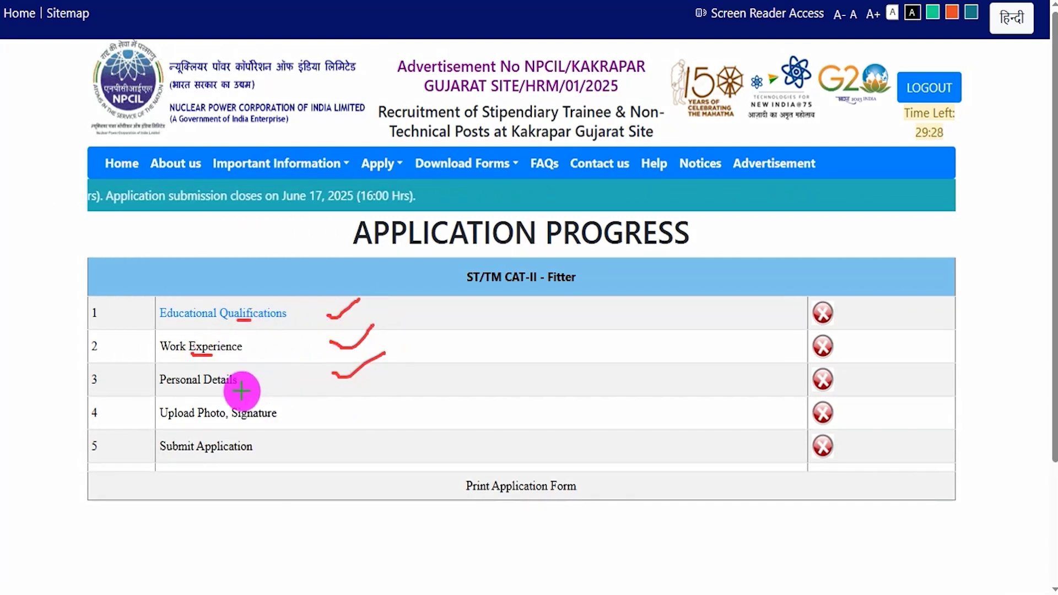
drag(195, 392, 241, 392)
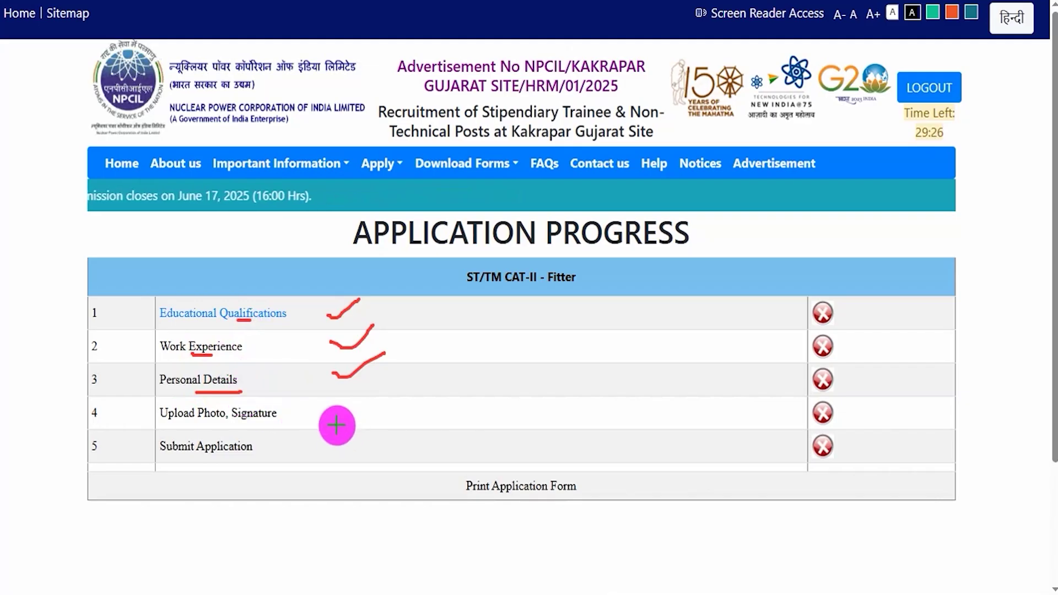
drag(307, 416, 333, 404)
drag(308, 443, 329, 437)
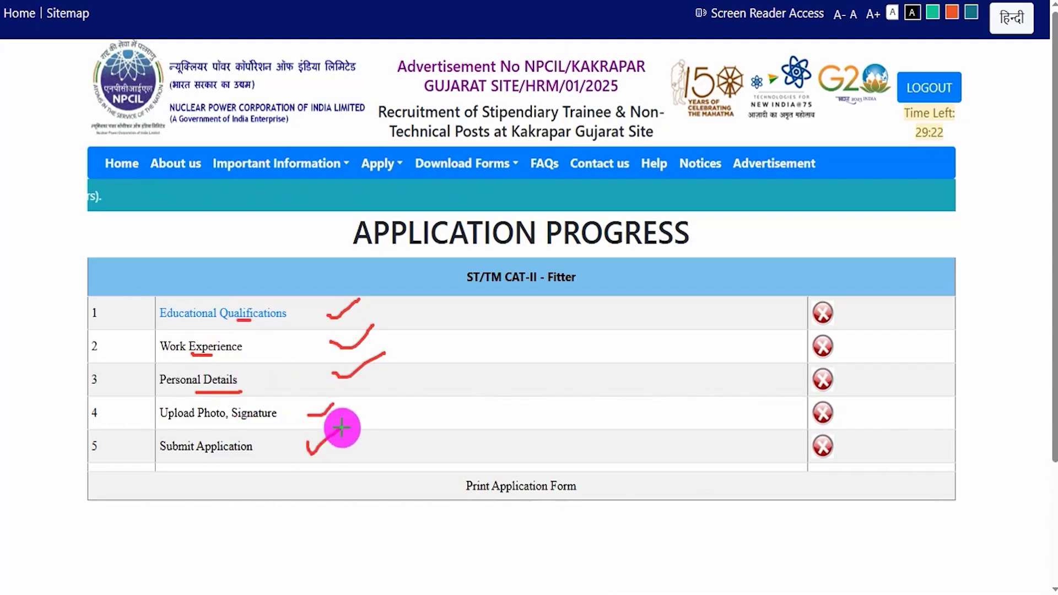
mouse_move(477, 467)
mouse_down()
mouse_move(441, 502)
mouse_move(600, 507)
mouse_move(545, 463)
mouse_move(495, 462)
mouse_up()
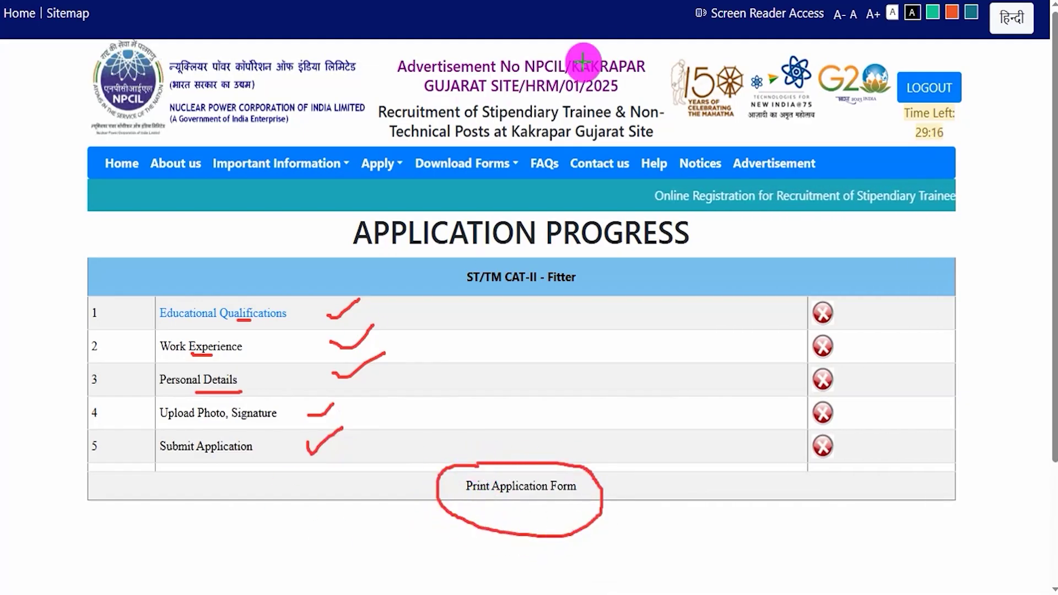
key(Escape)
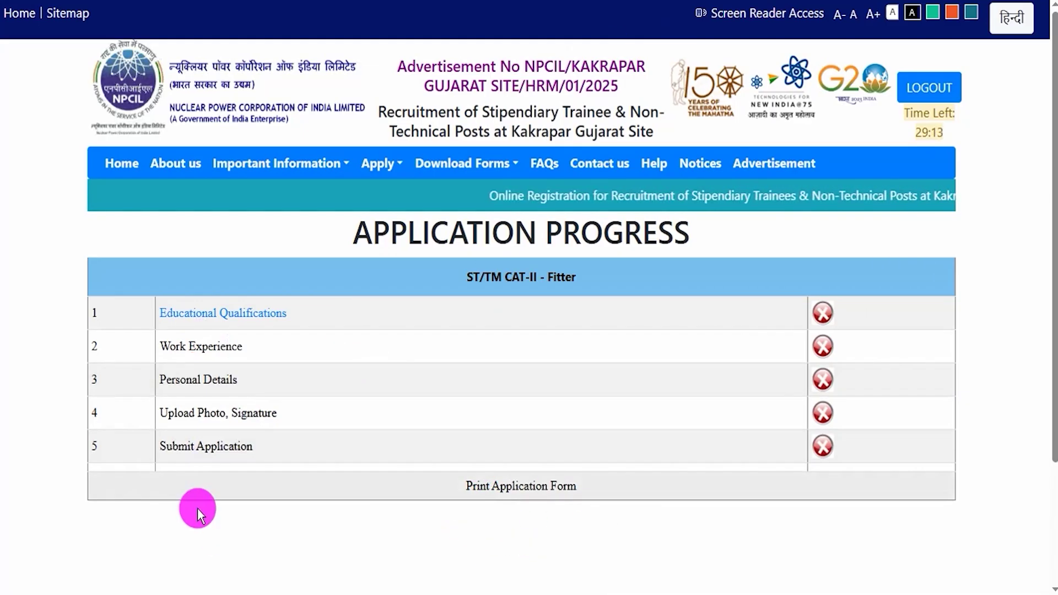
Open the Educational Qualifications stage and dismiss its instruction note.
click(264, 314)
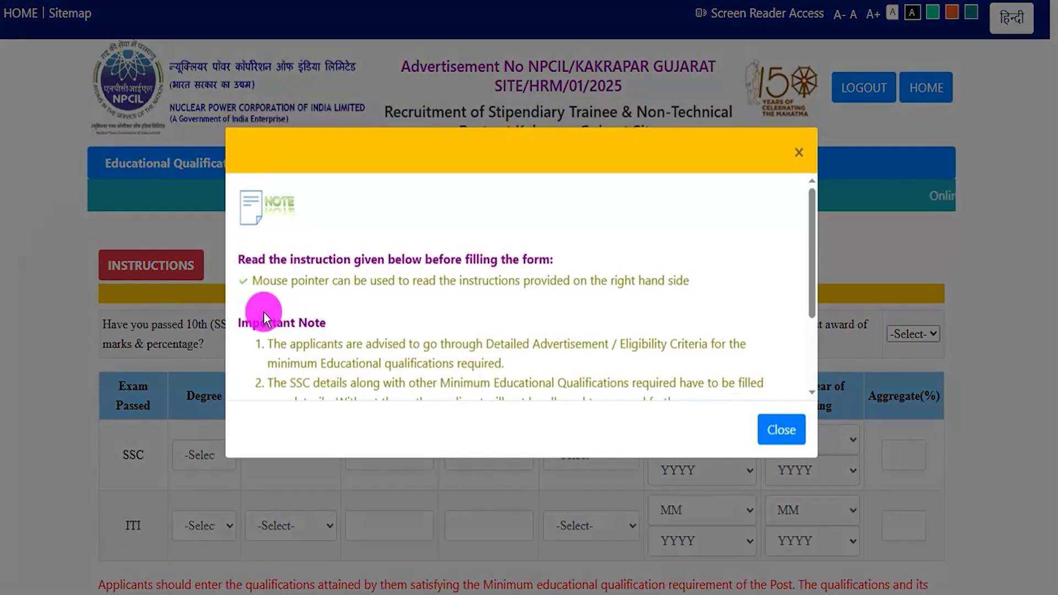
click(781, 429)
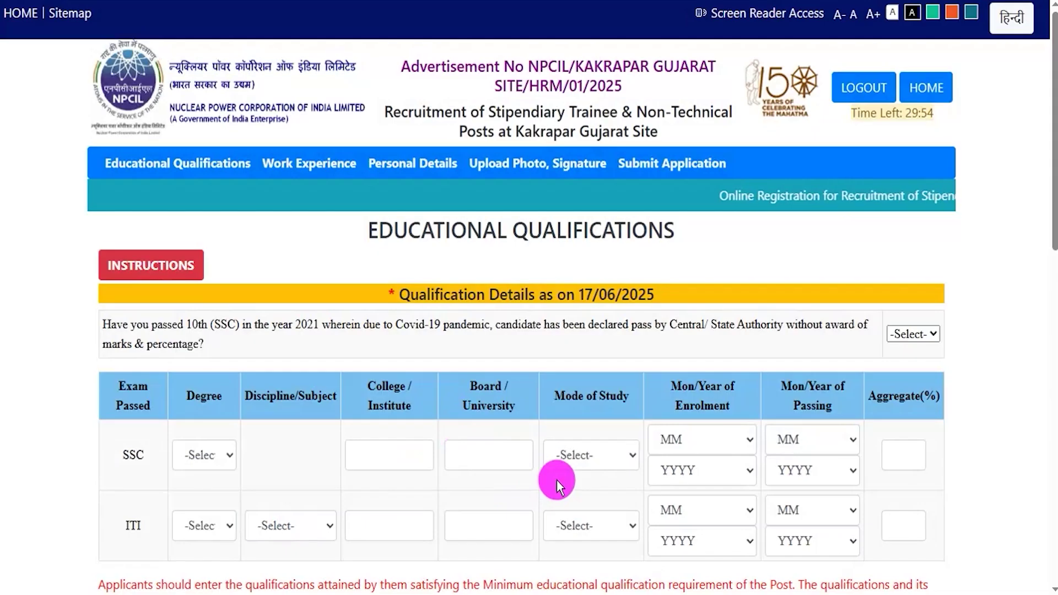
Review the essential educational qualifications and experience table for posts 1 to 7 on page 5 of advt.pdf.
scroll(541, 444, down, 3)
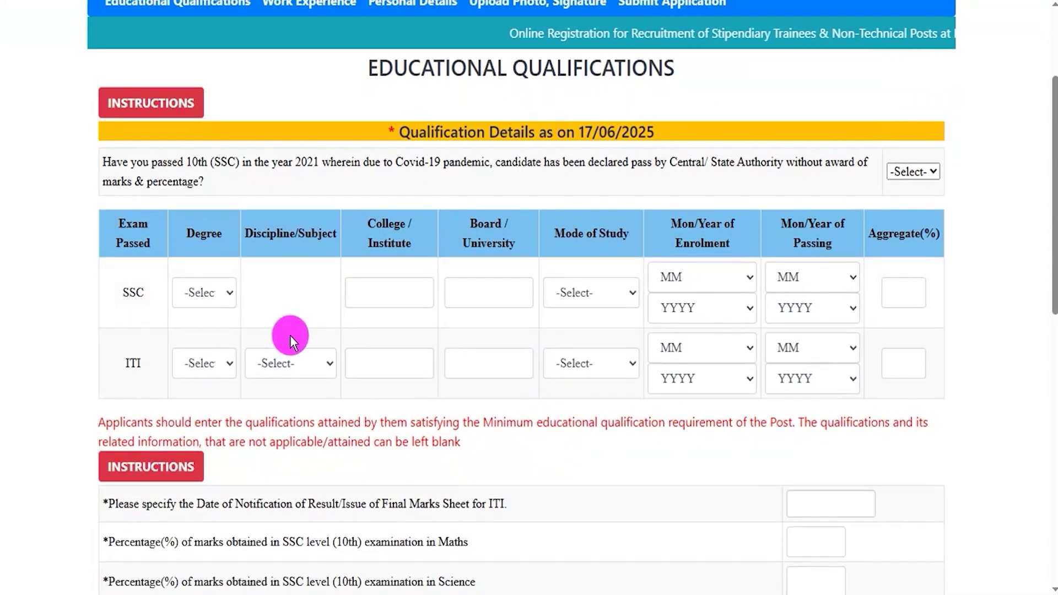
scroll(290, 335, up, 1)
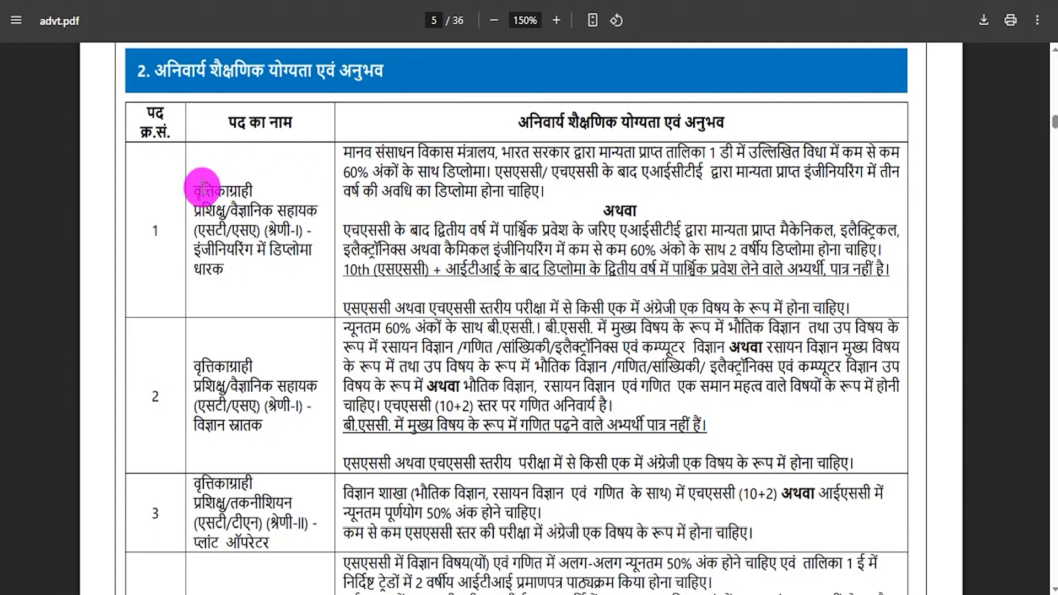
drag(202, 187, 253, 266)
drag(208, 362, 233, 427)
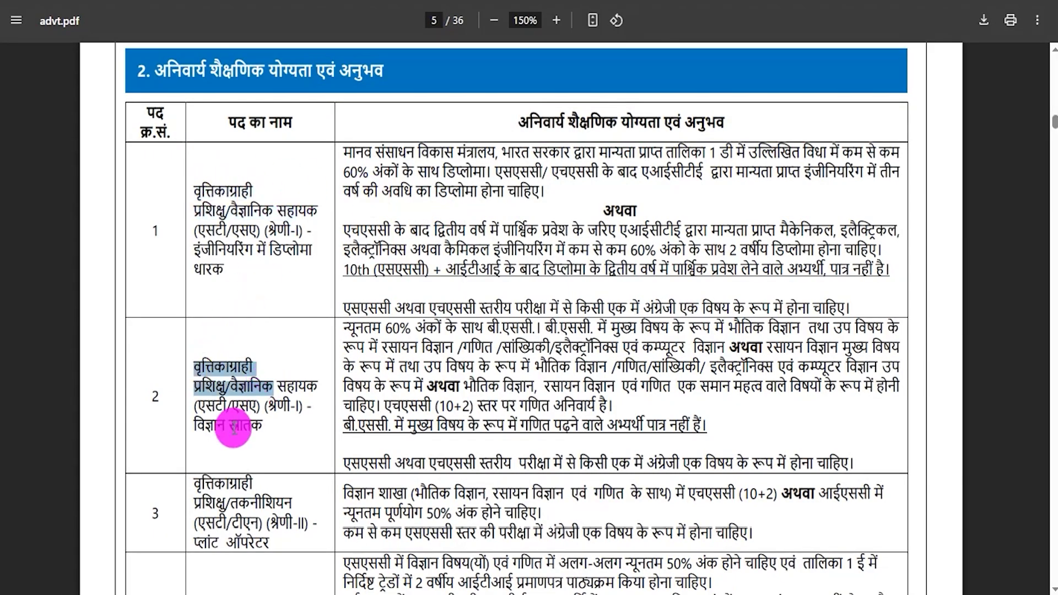
drag(540, 123, 628, 122)
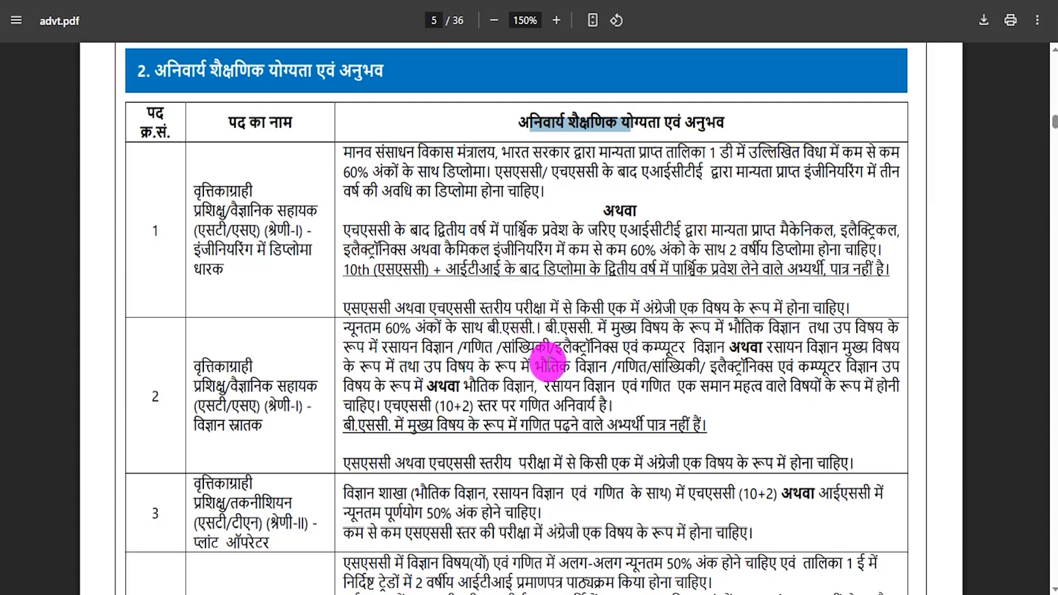
click(553, 330)
scroll(562, 336, down, 7)
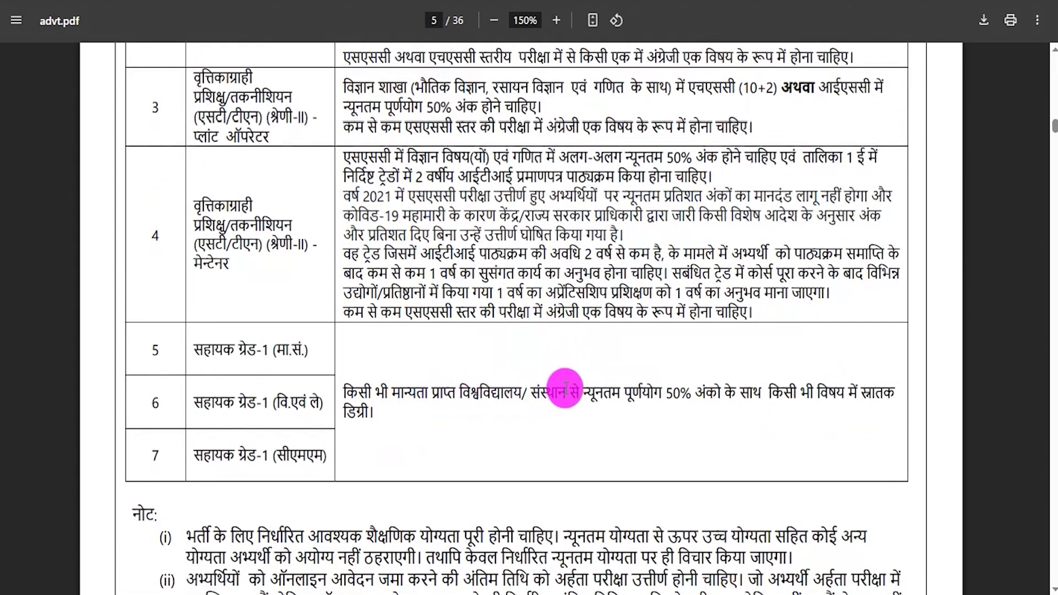
drag(444, 392, 620, 388)
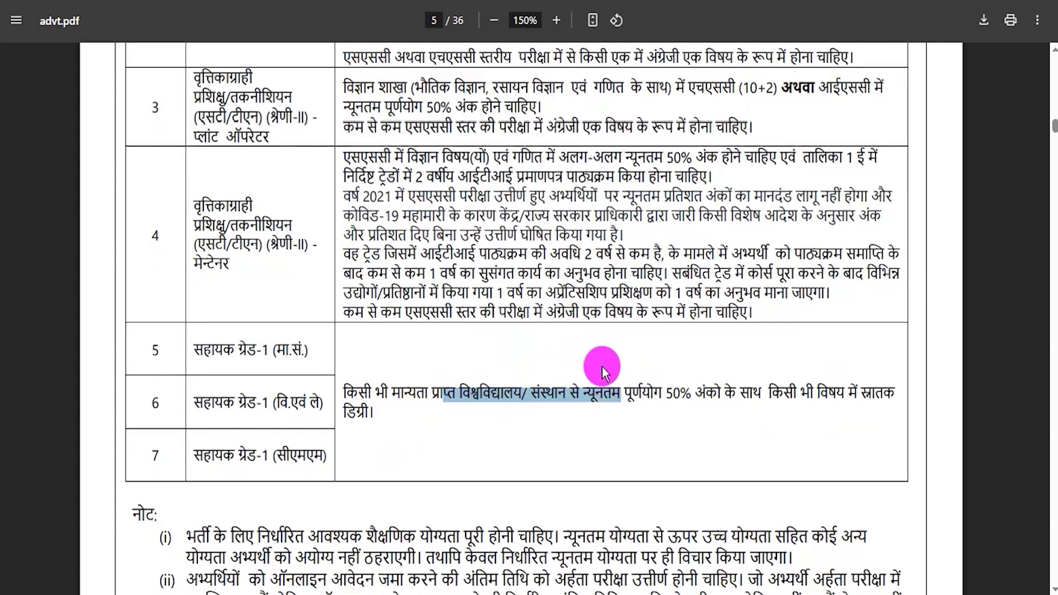
scroll(490, 279, up, 5)
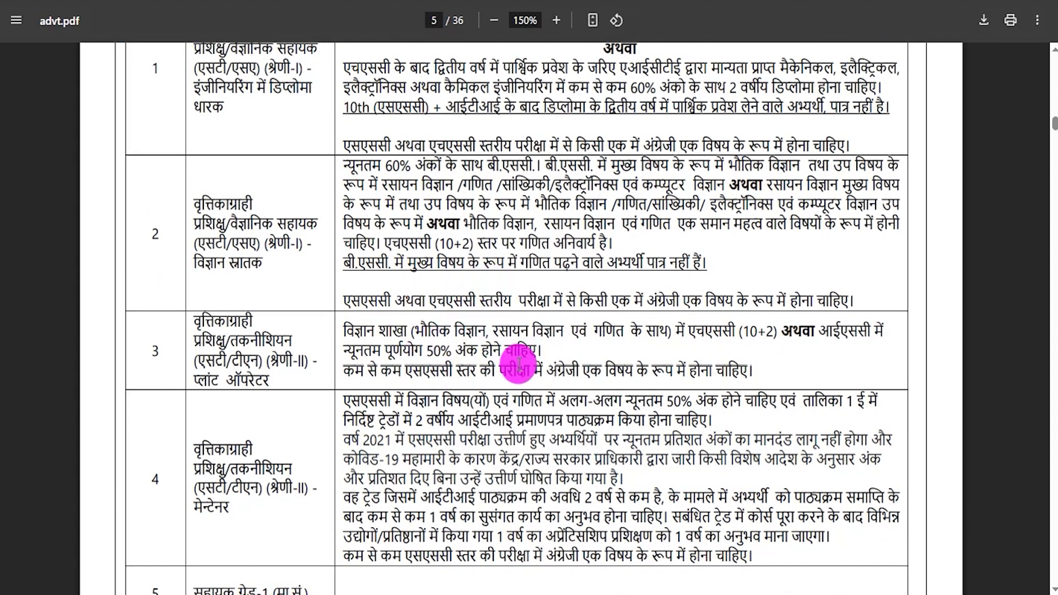
scroll(518, 363, up, 3)
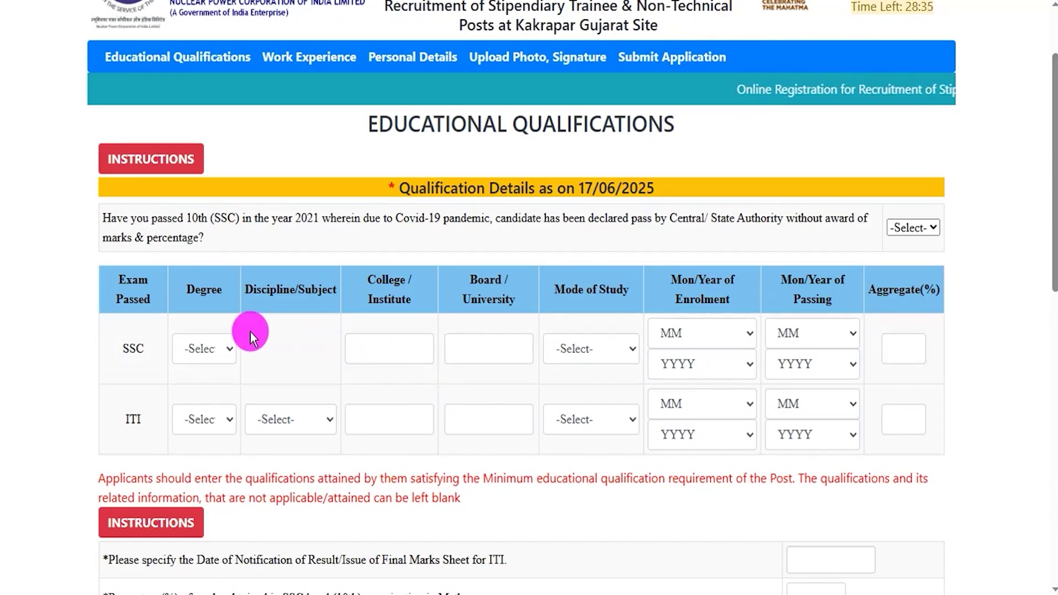
Set the SSC row's degree to SSC and its mode of study to Full Time, pointing out the institute and board fields.
click(220, 349)
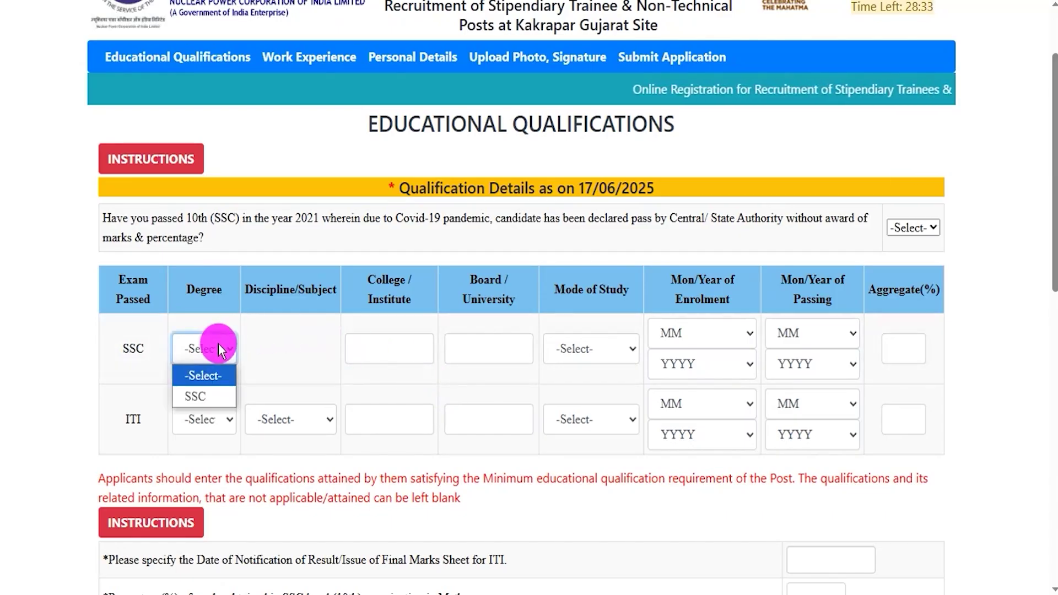
click(205, 397)
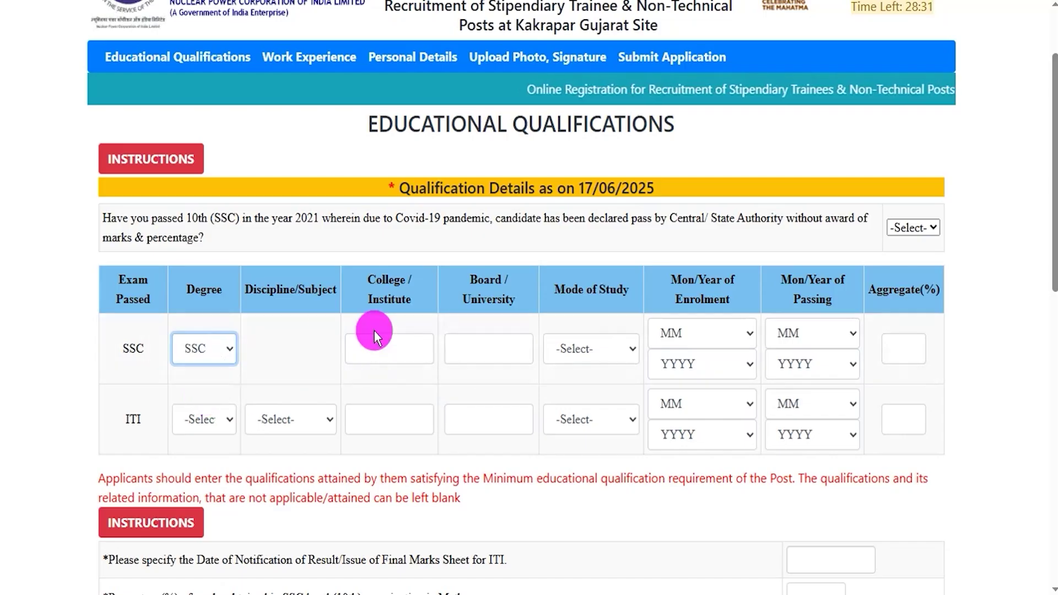
click(379, 349)
click(488, 349)
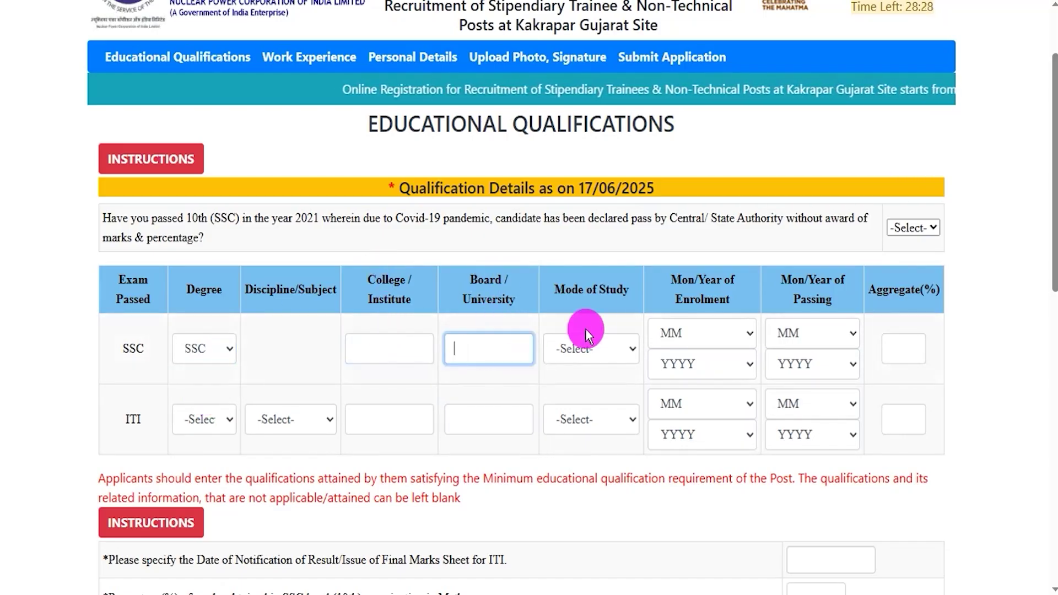
click(598, 353)
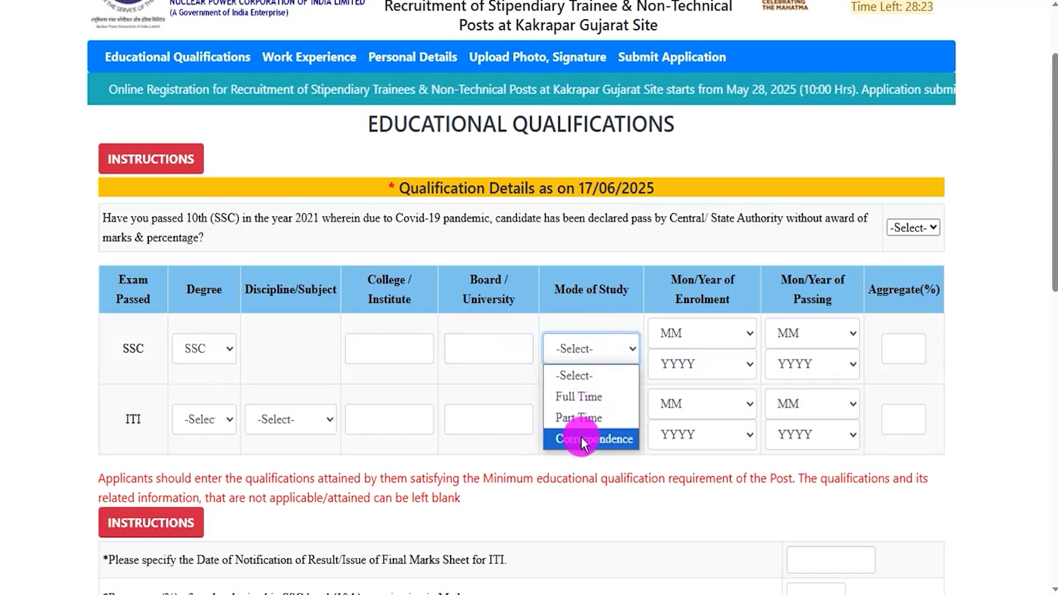
click(590, 396)
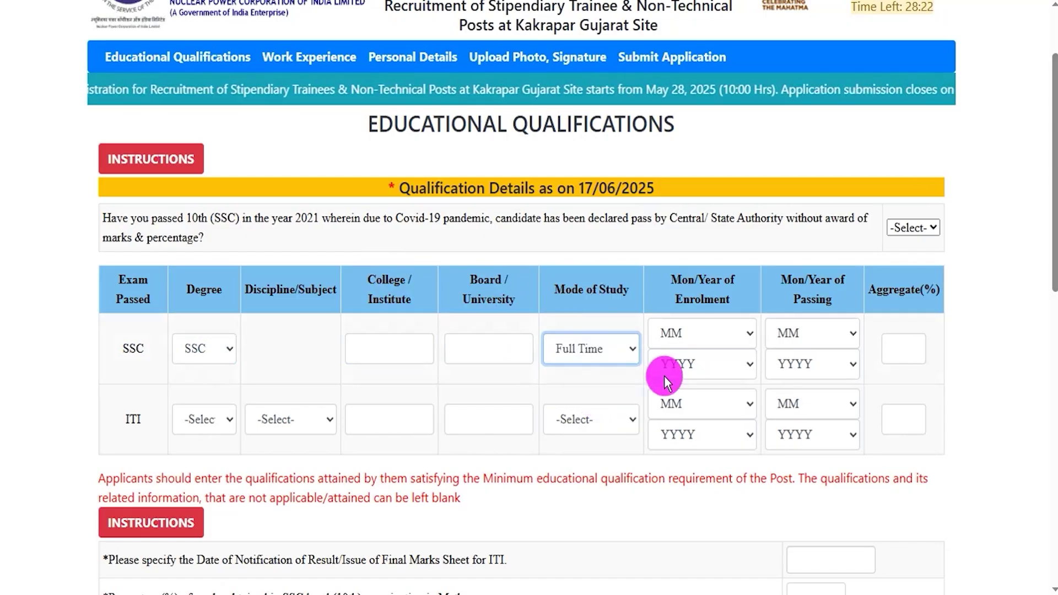
Inspect the SSC row's month and year choices for enrolment and passing, and its Aggregate(%) field.
click(702, 333)
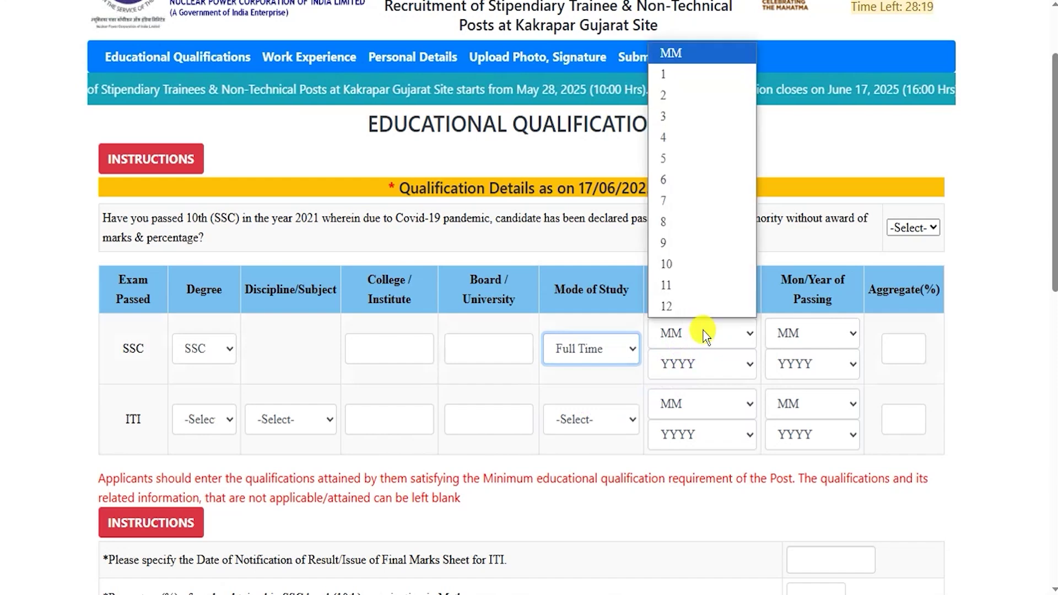
click(702, 332)
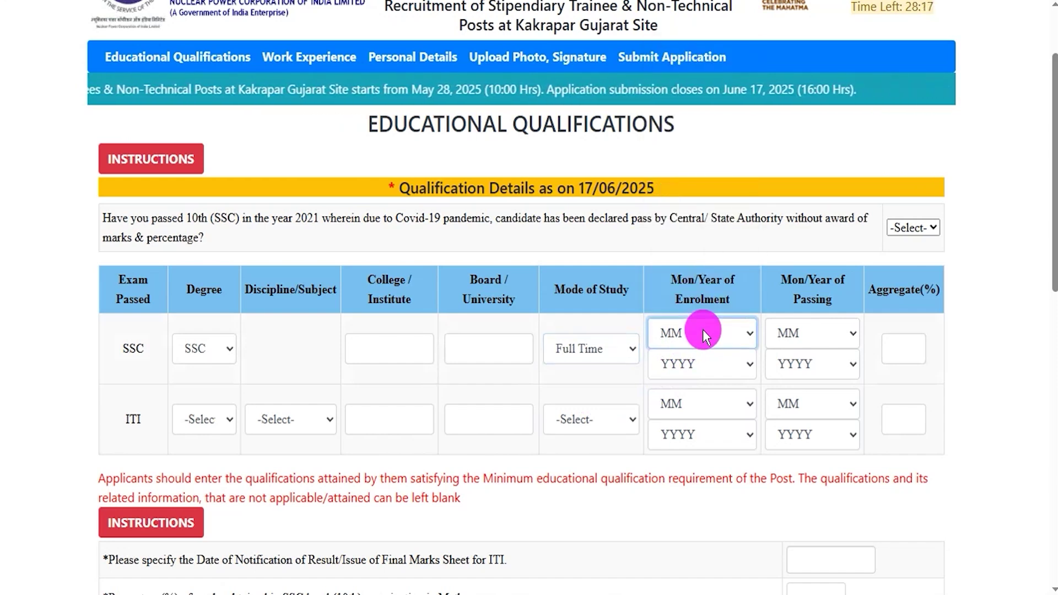
click(702, 333)
click(695, 367)
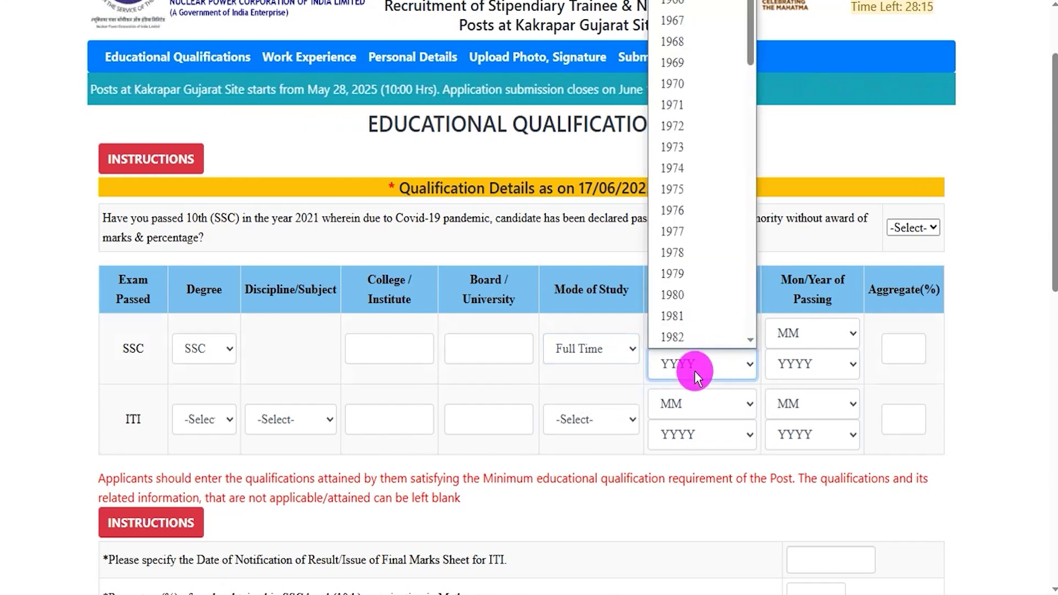
click(800, 333)
click(798, 362)
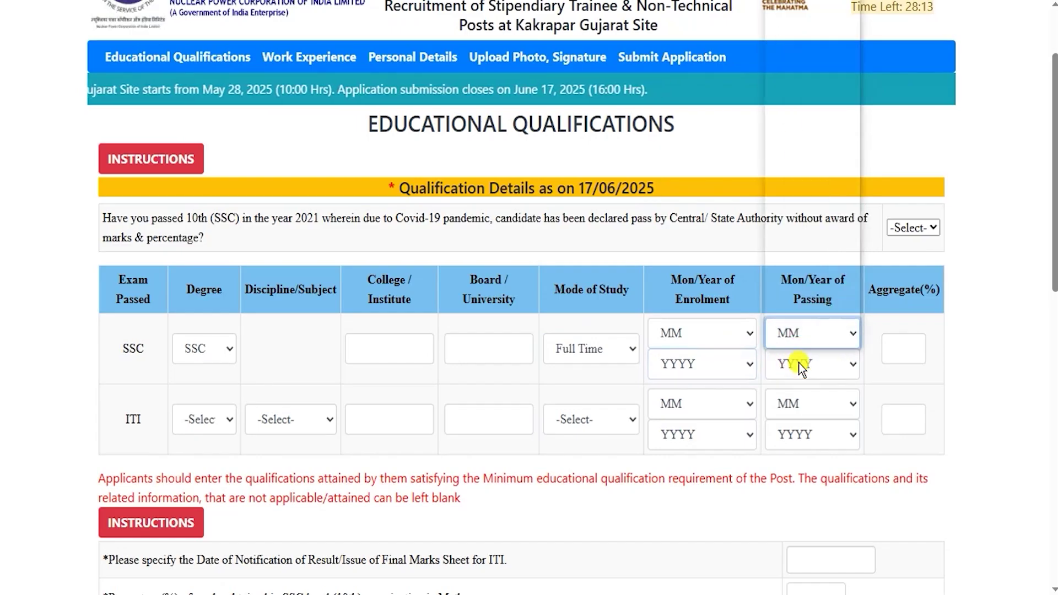
click(798, 363)
click(904, 348)
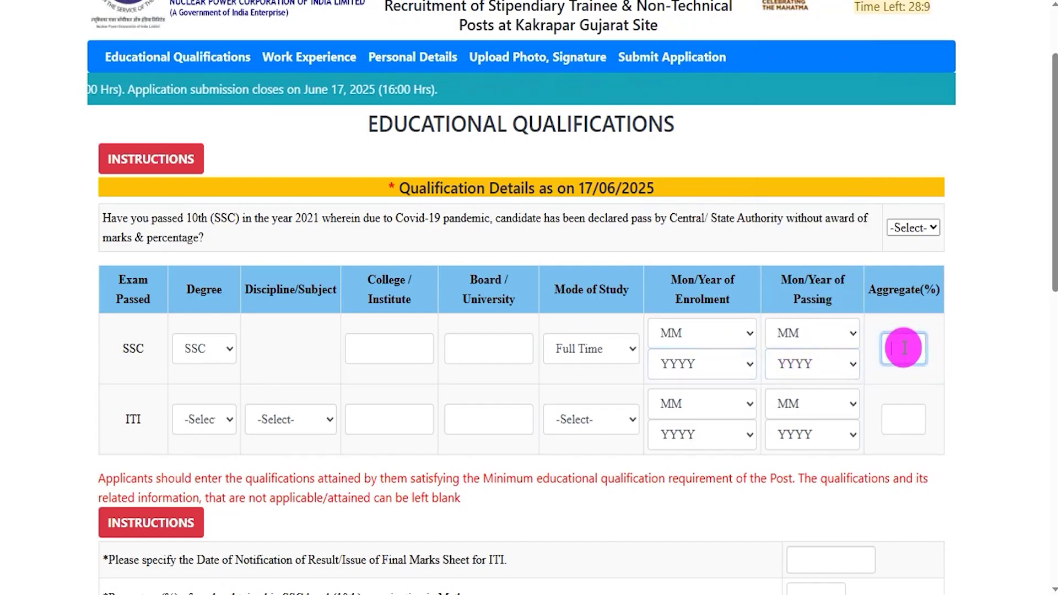
Highlight the question about passing SSC in 2021 during Covid-19, try YES as the answer and set it to NO.
drag(295, 218, 345, 217)
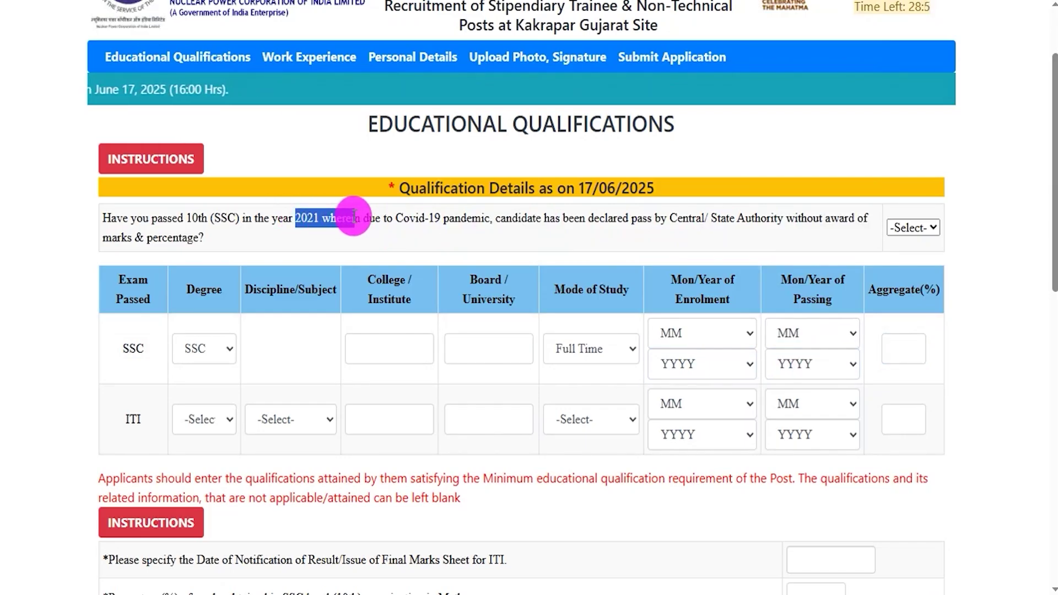
drag(435, 217, 471, 218)
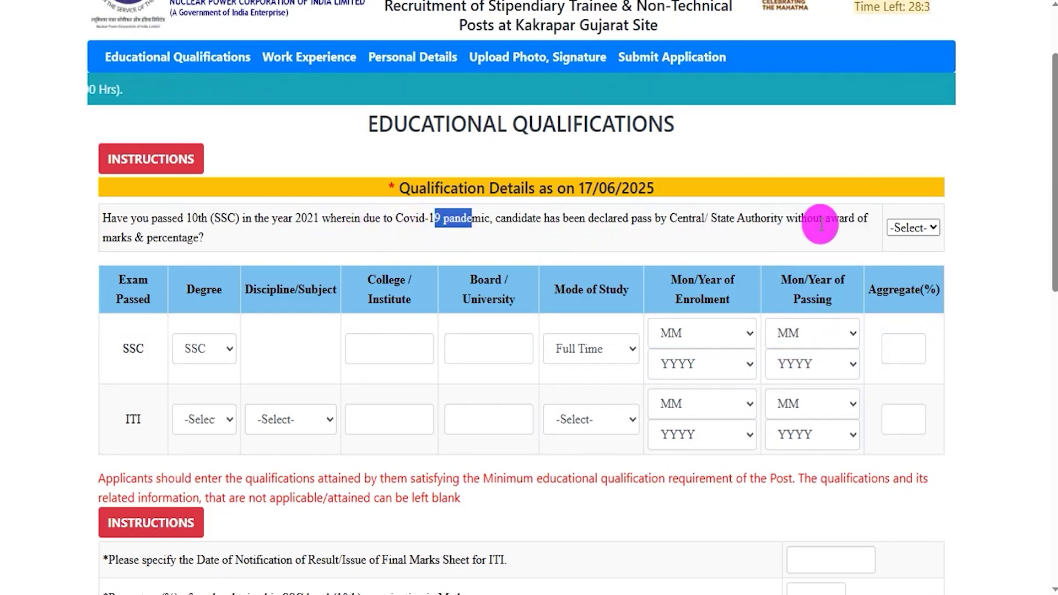
click(898, 261)
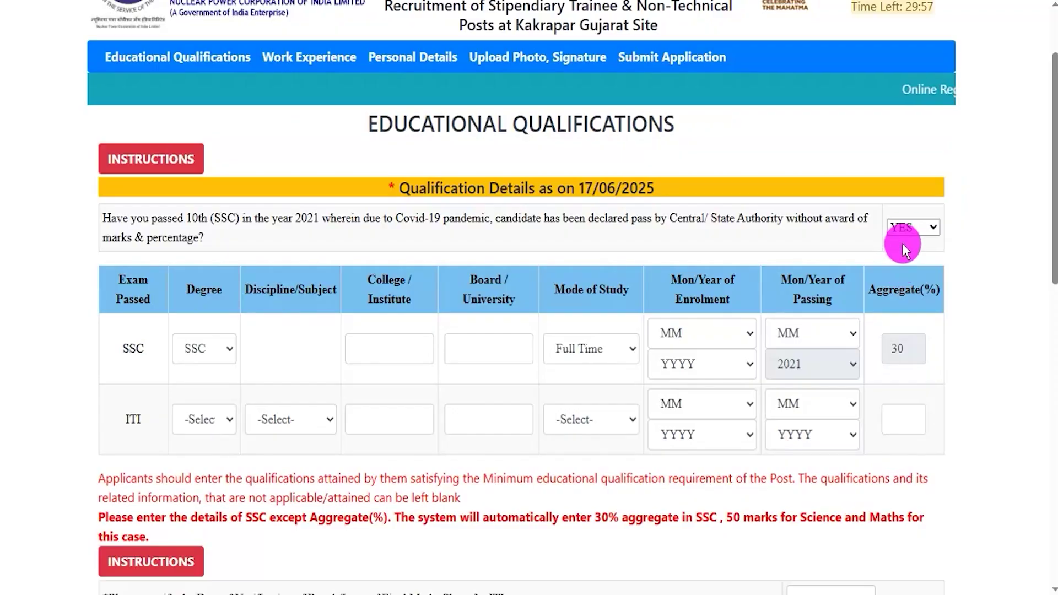
click(909, 227)
click(898, 284)
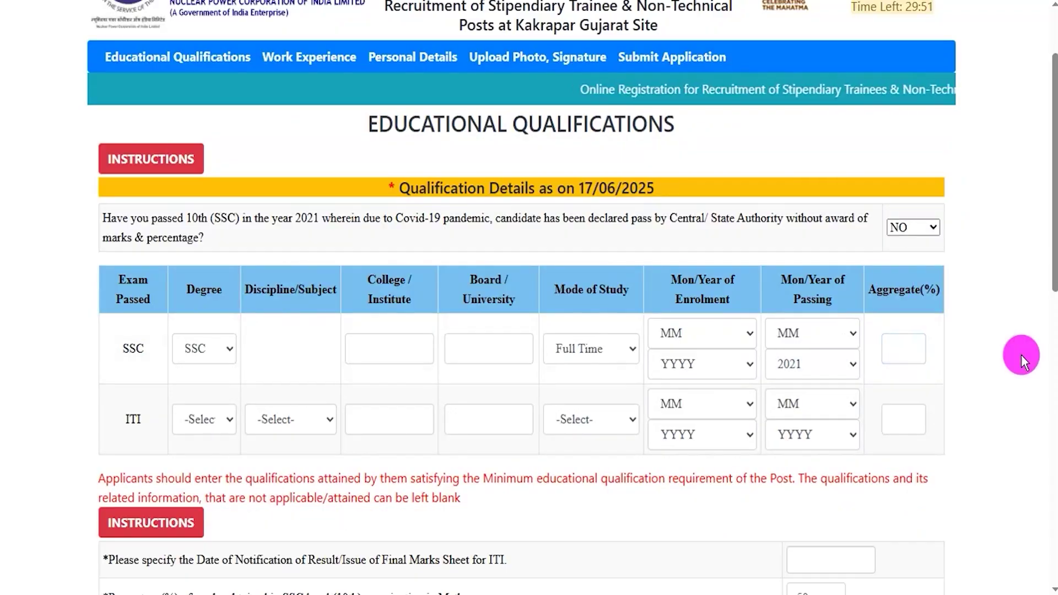
Set the ITI row's degree to ITI and its discipline to Fitter, and clear the text highlight.
click(174, 419)
click(200, 464)
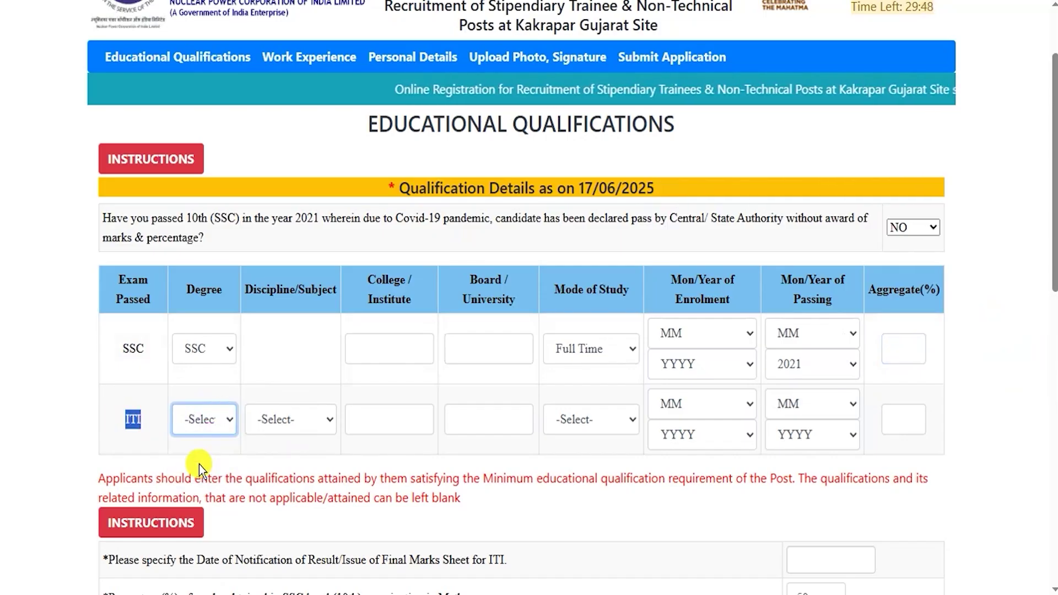
click(280, 425)
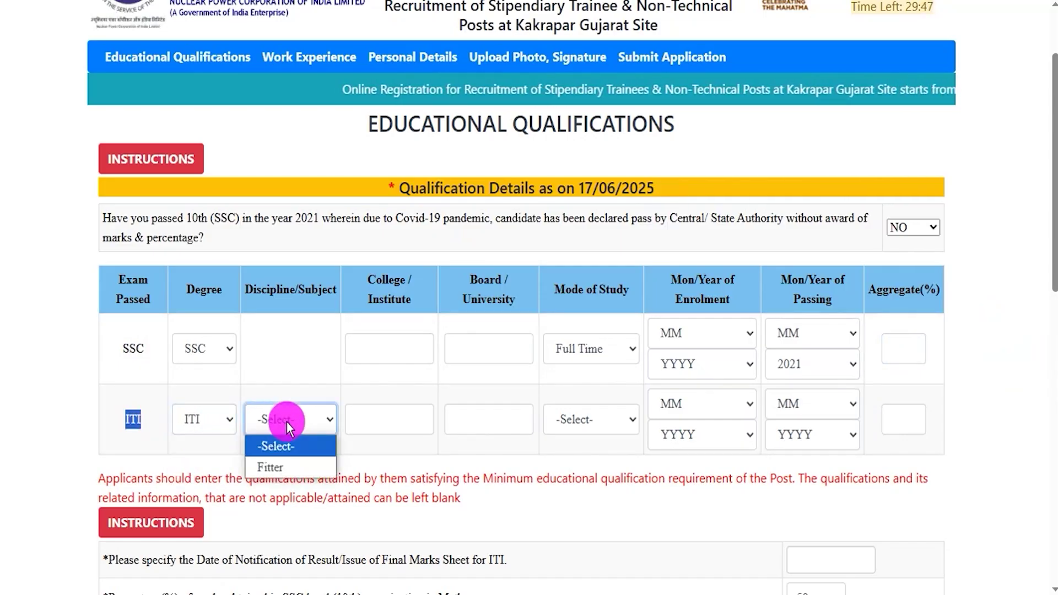
click(277, 467)
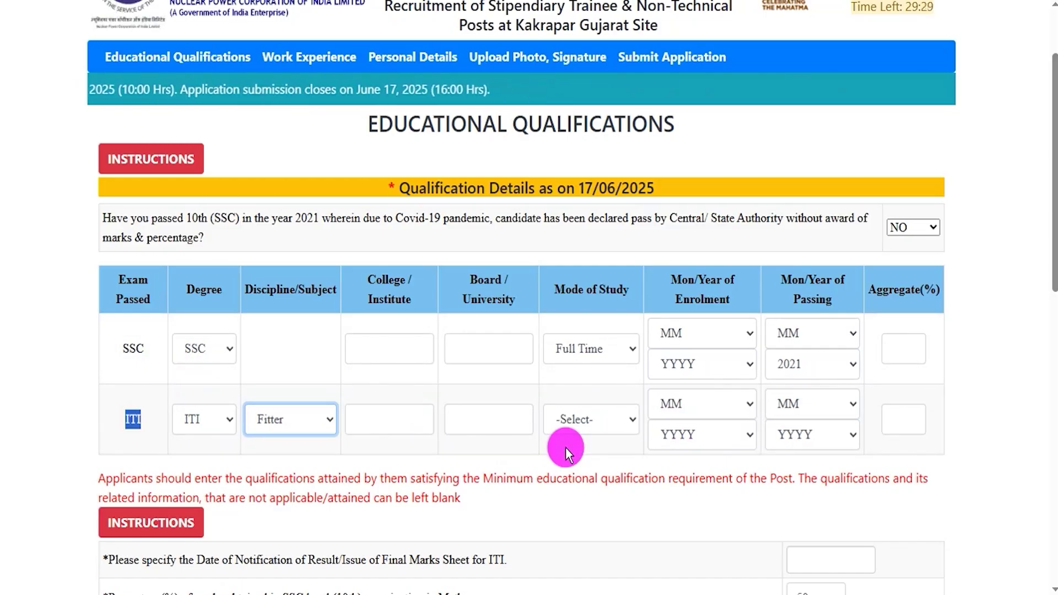
click(159, 437)
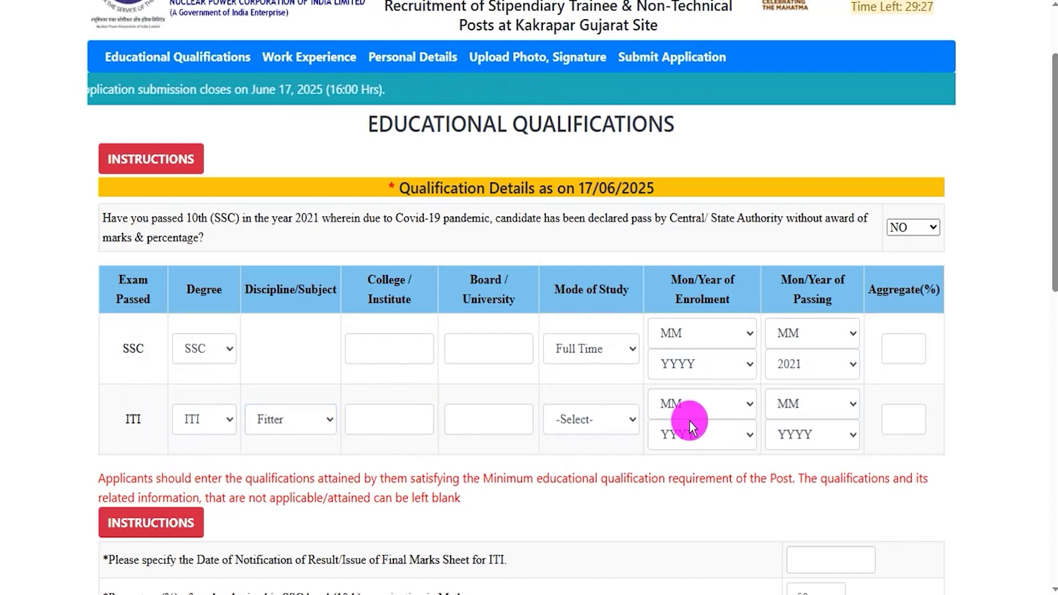
Point out the ITI row's institute and board fields and set its mode of study to Full Time.
scroll(363, 371, down, 1)
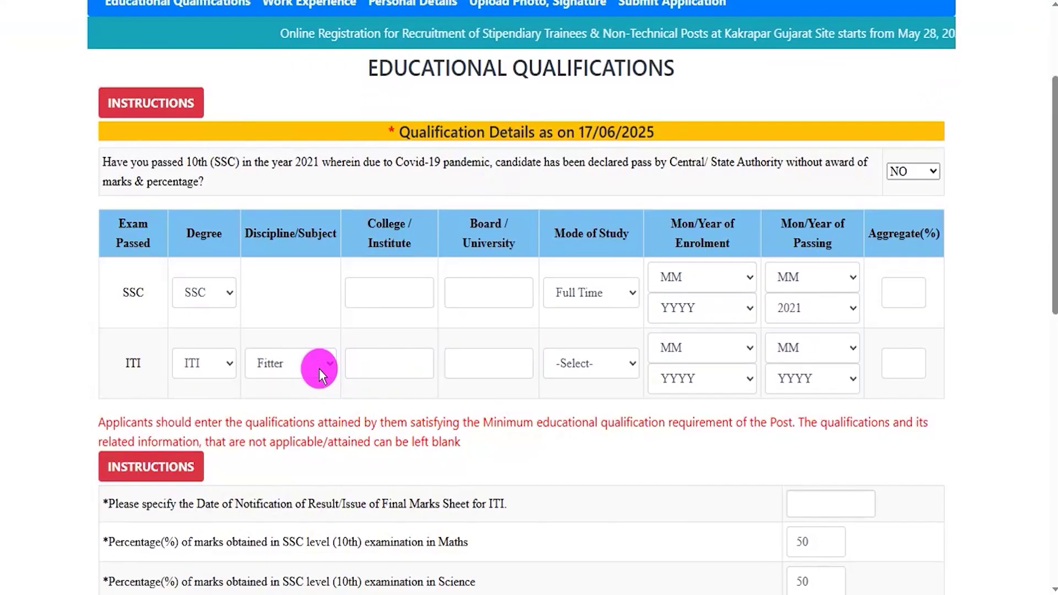
click(377, 361)
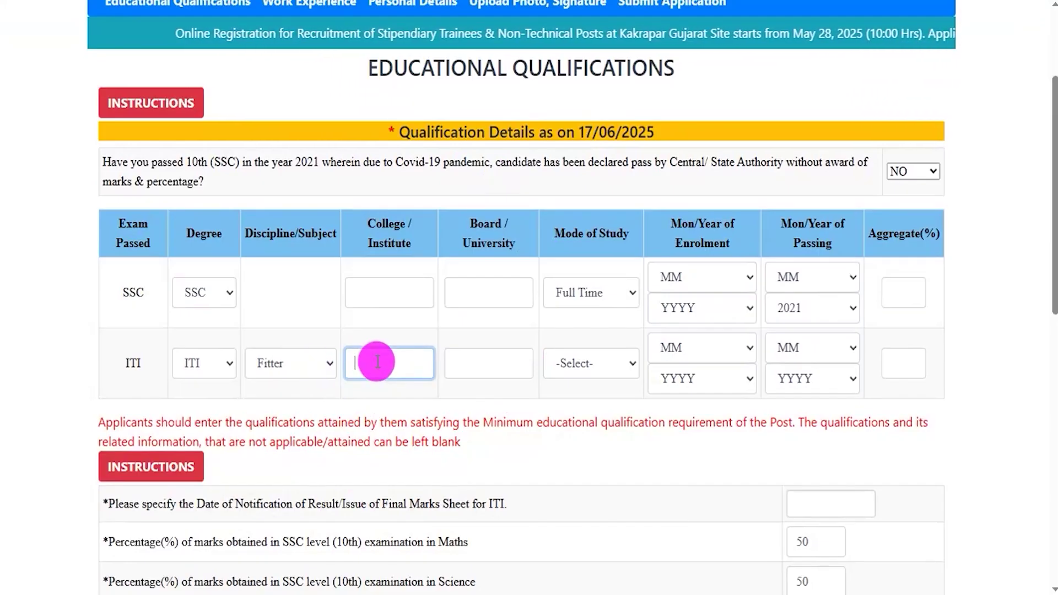
click(489, 366)
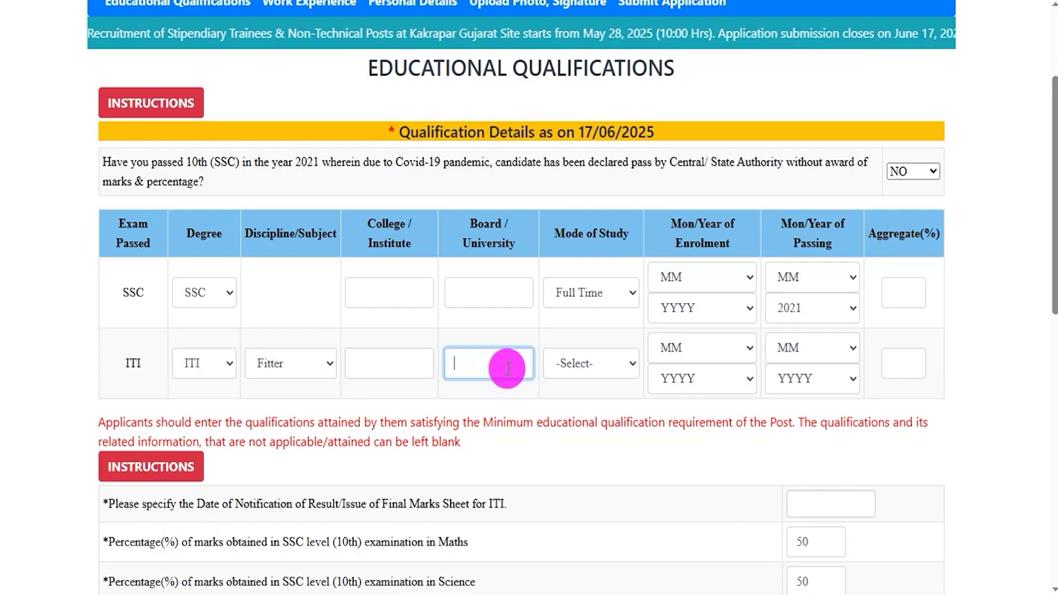
click(573, 365)
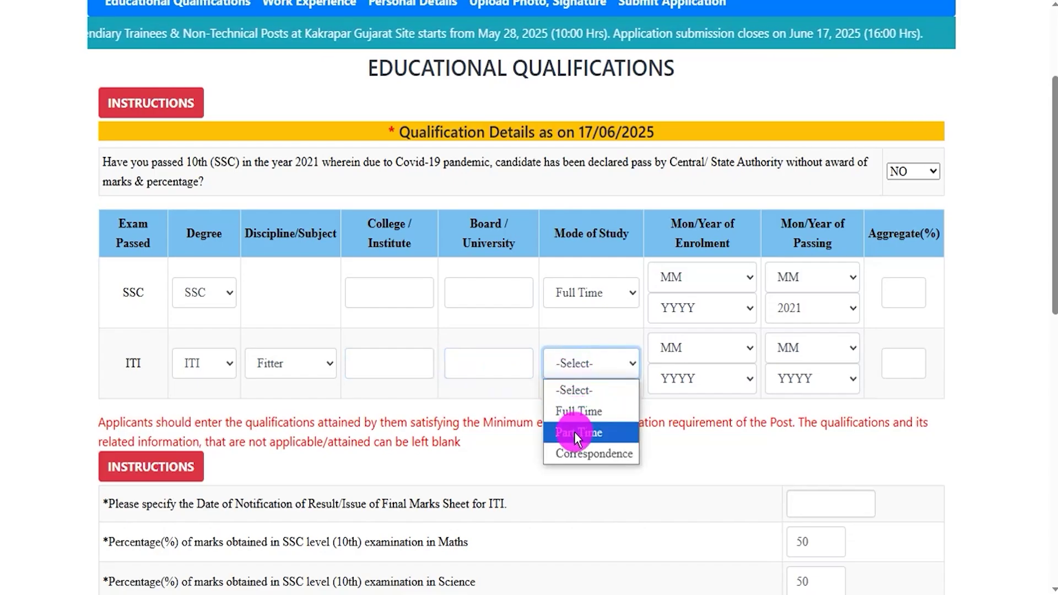
click(588, 411)
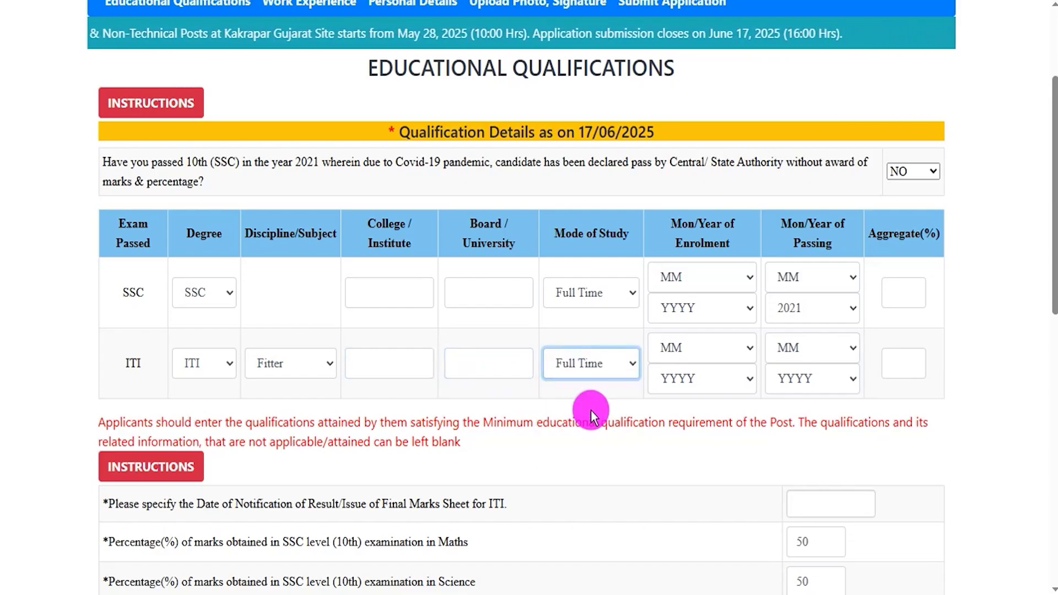
Inspect the ITI row's enrolment and passing date choices, its Aggregate(%) field and the additional questions below the table.
click(715, 390)
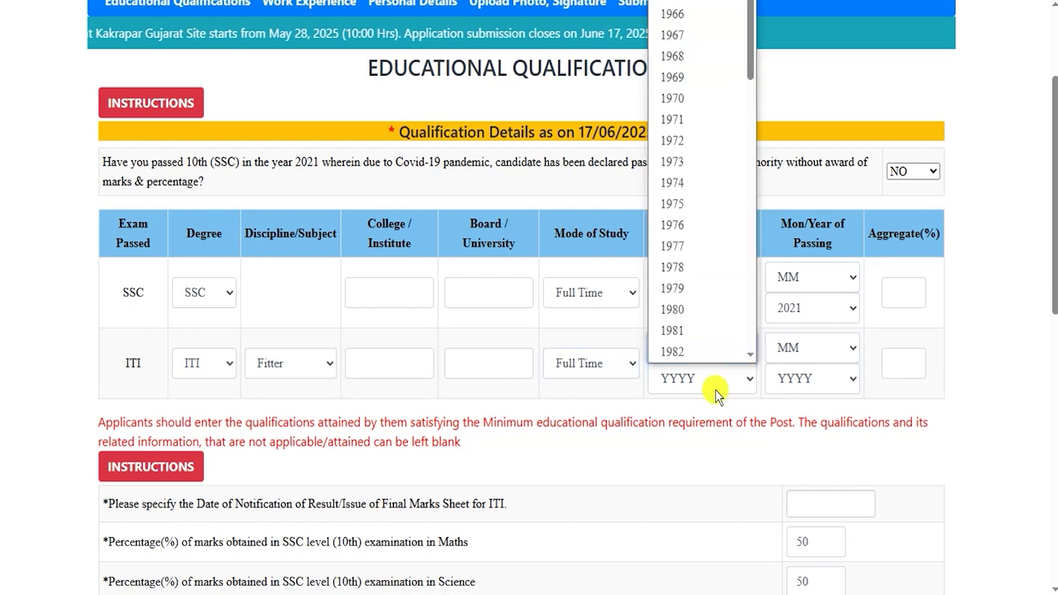
click(814, 356)
click(817, 379)
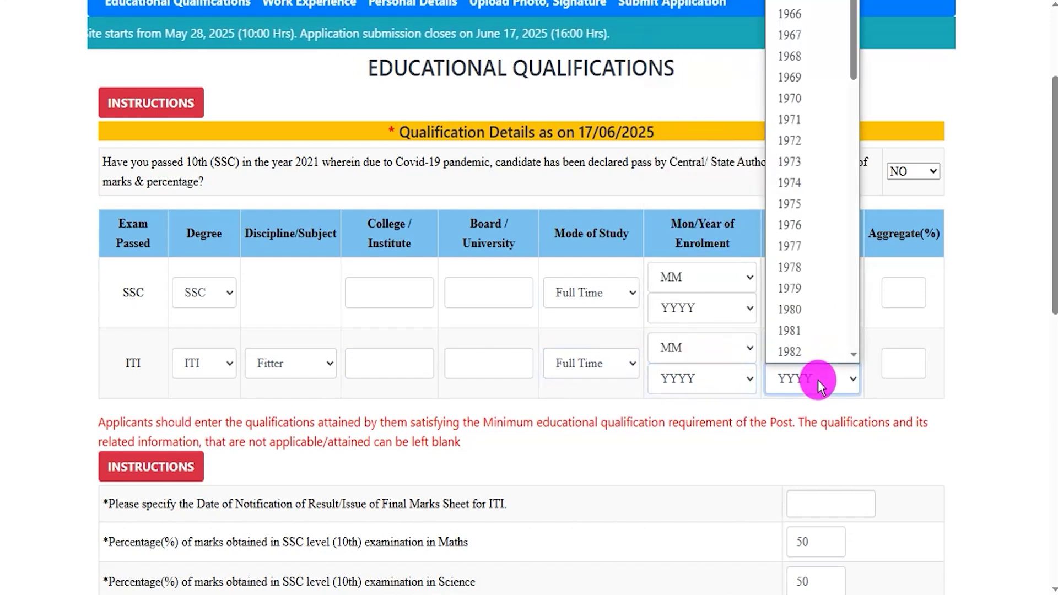
click(965, 386)
click(913, 364)
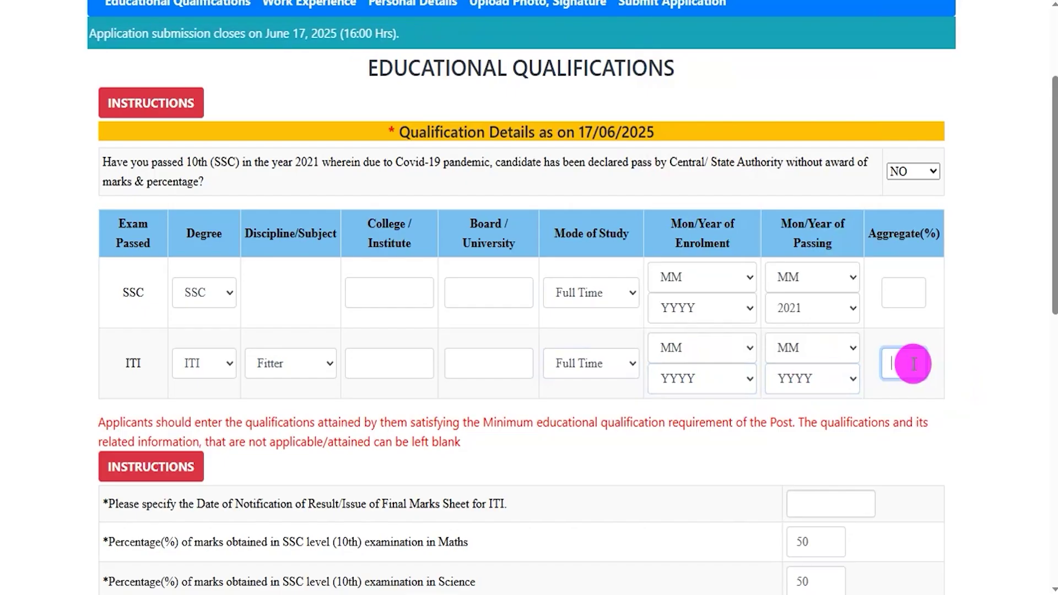
scroll(414, 432, down, 4)
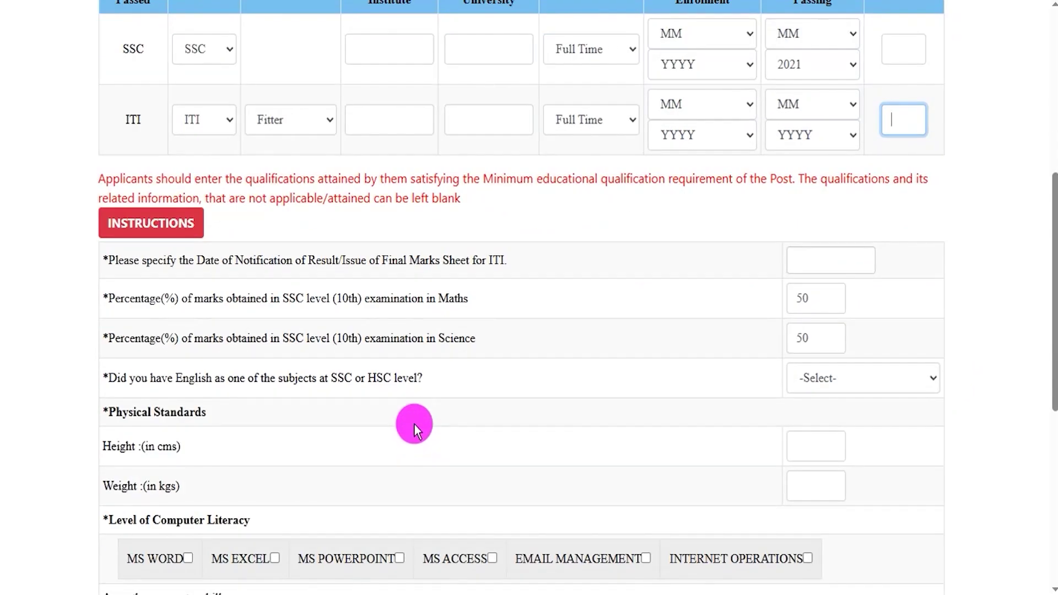
Examine the ITI result notification date field and the SSC Maths and Science percentage fields below the qualifications table.
drag(214, 262, 366, 263)
drag(419, 263, 478, 262)
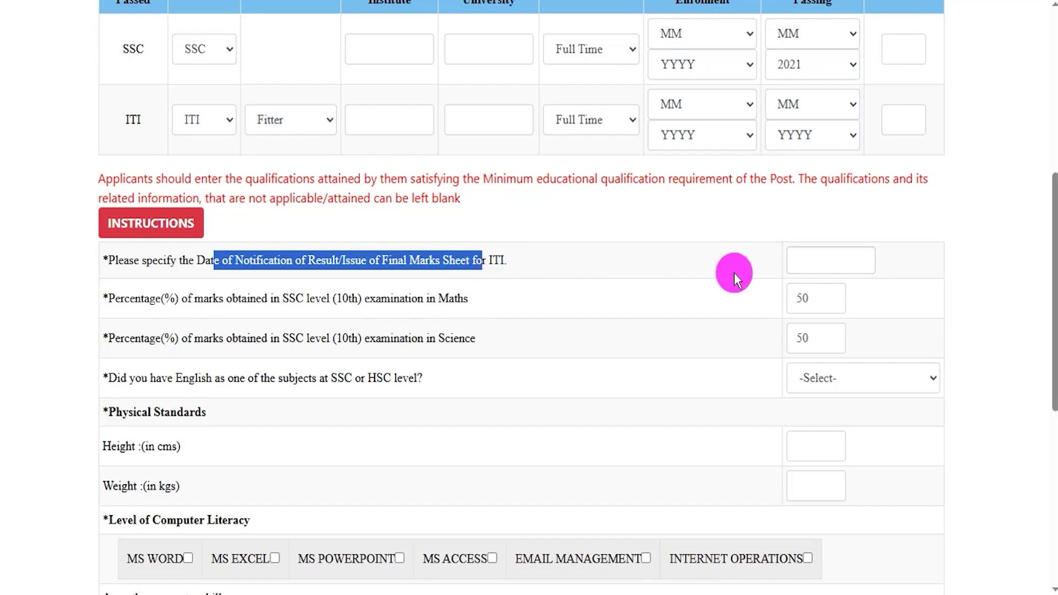
click(798, 260)
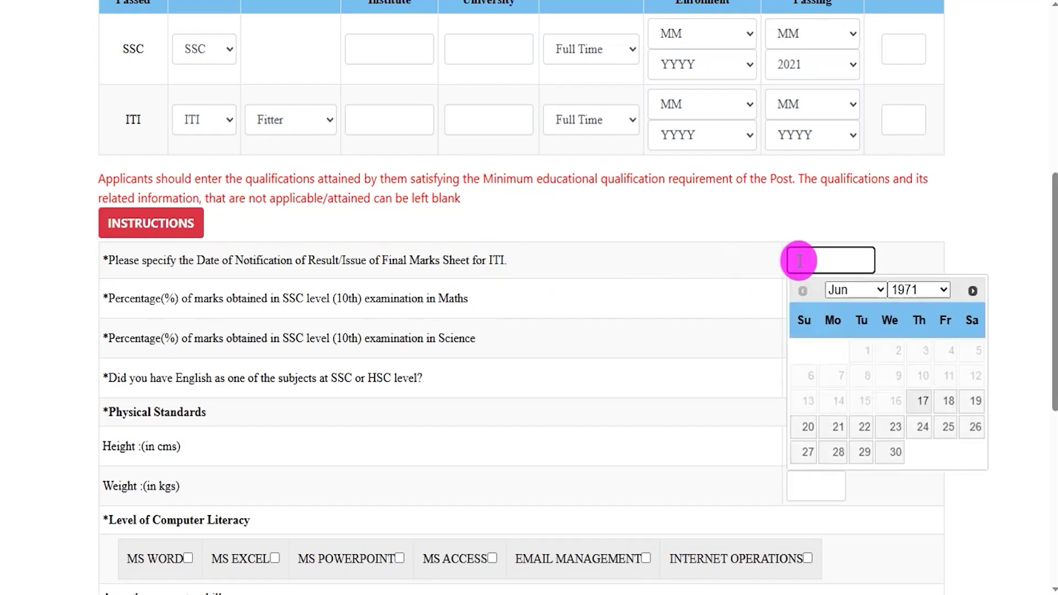
drag(204, 298, 454, 303)
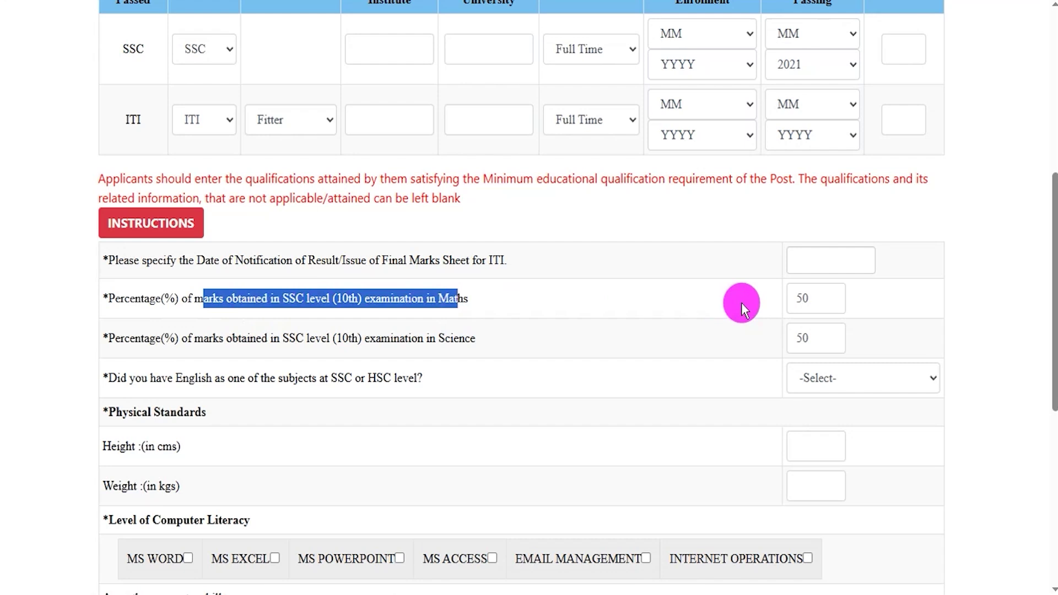
double_click(824, 302)
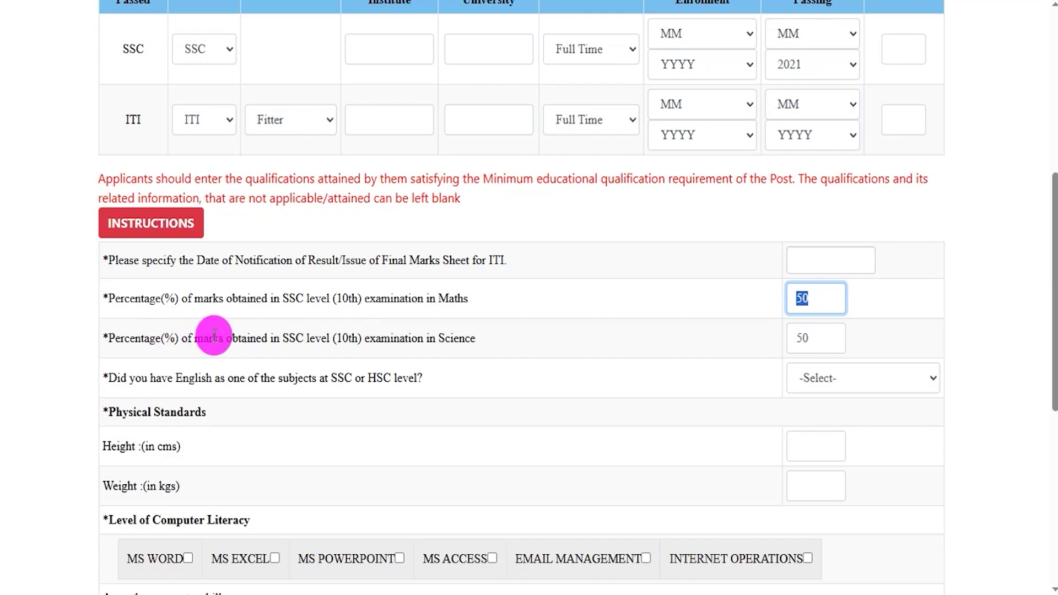
drag(146, 336, 401, 339)
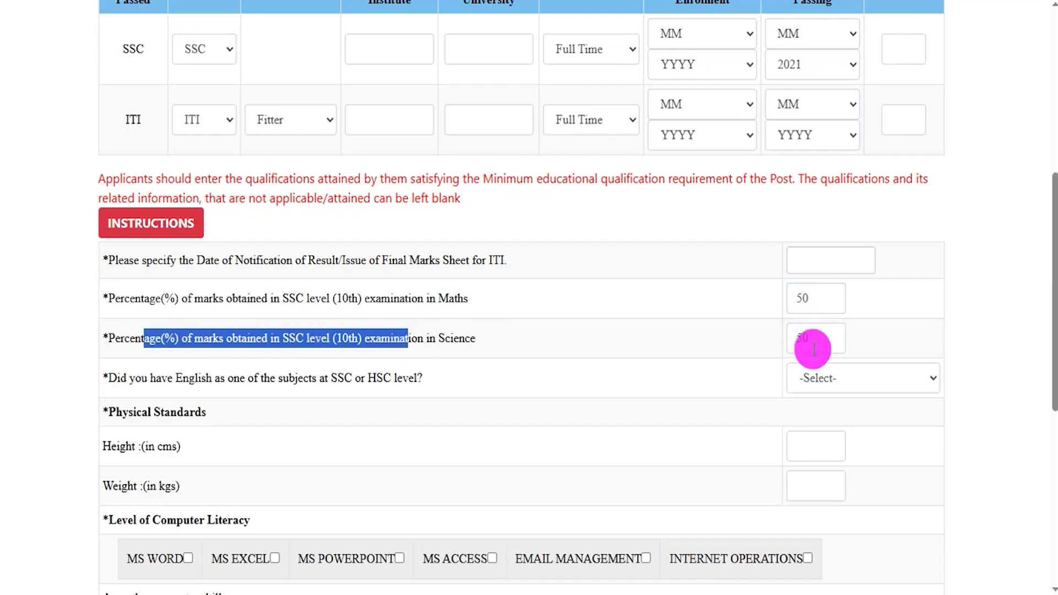
click(798, 338)
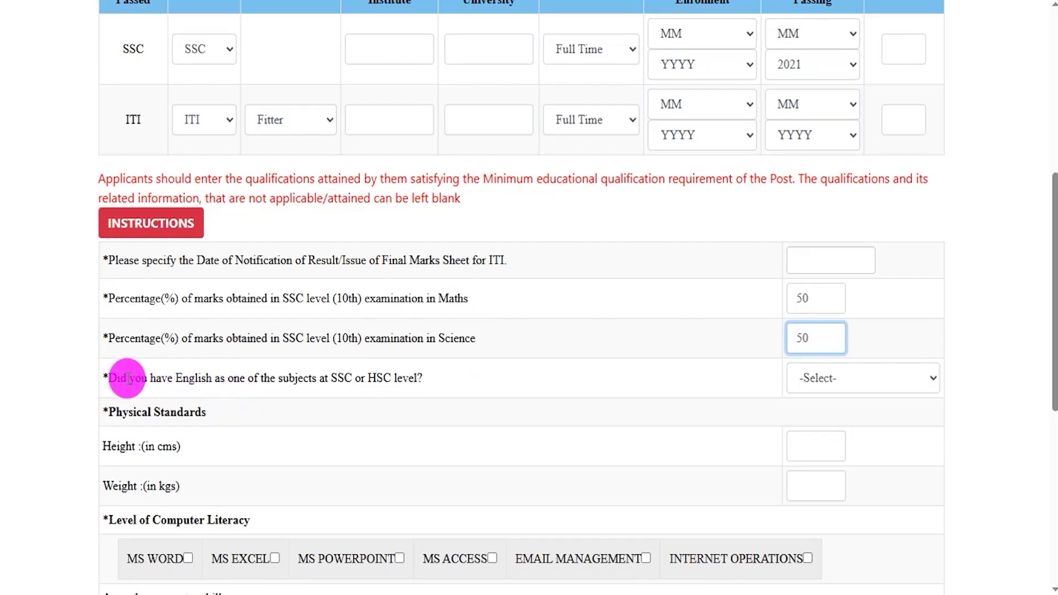
double_click(800, 338)
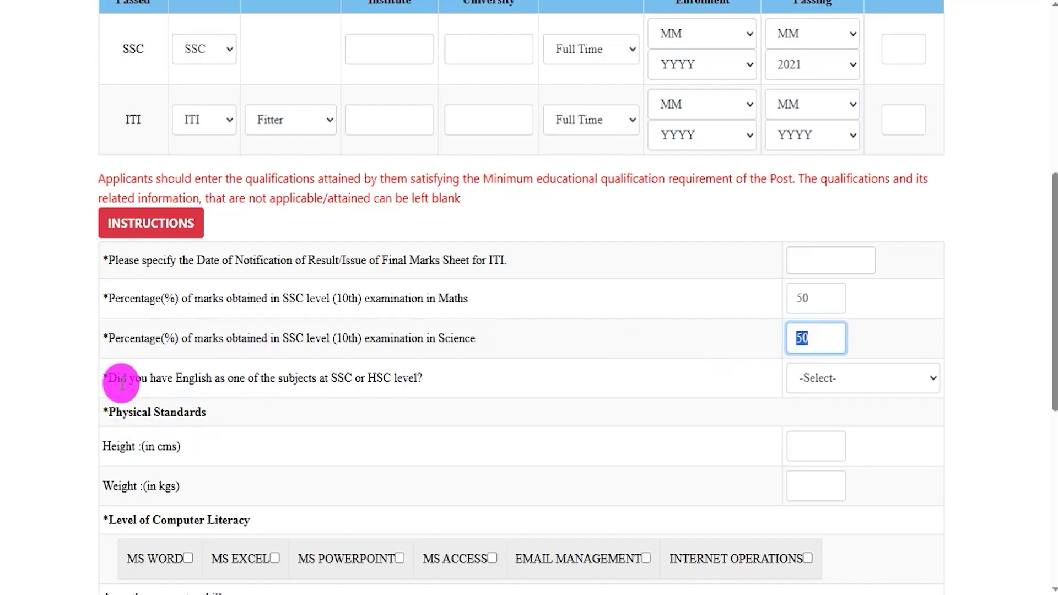
Highlight the question about English as a subject at SSC or HSC level and answer it YES.
drag(121, 381, 376, 382)
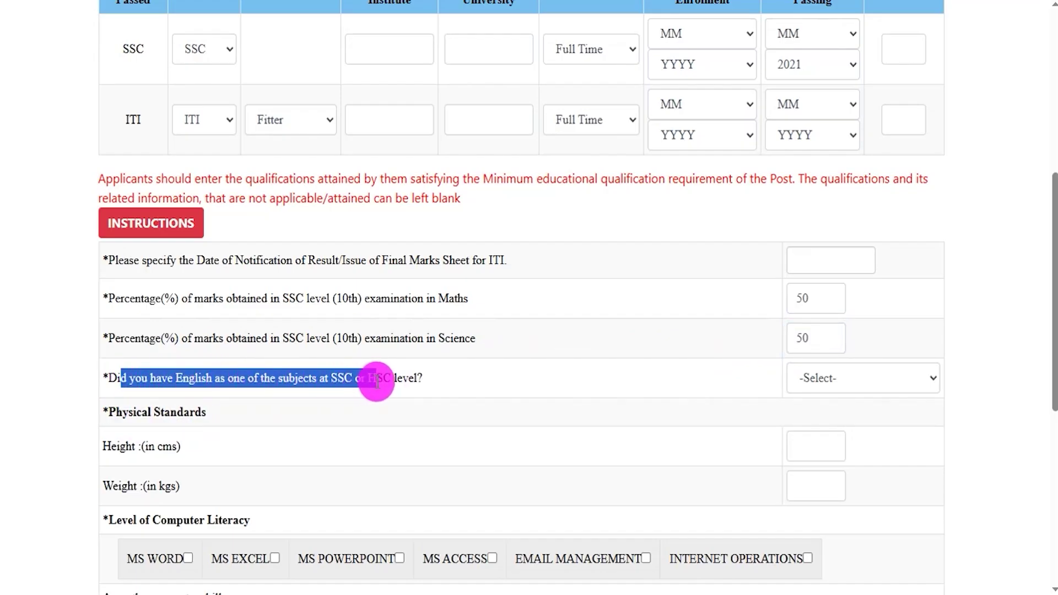
click(811, 377)
click(819, 425)
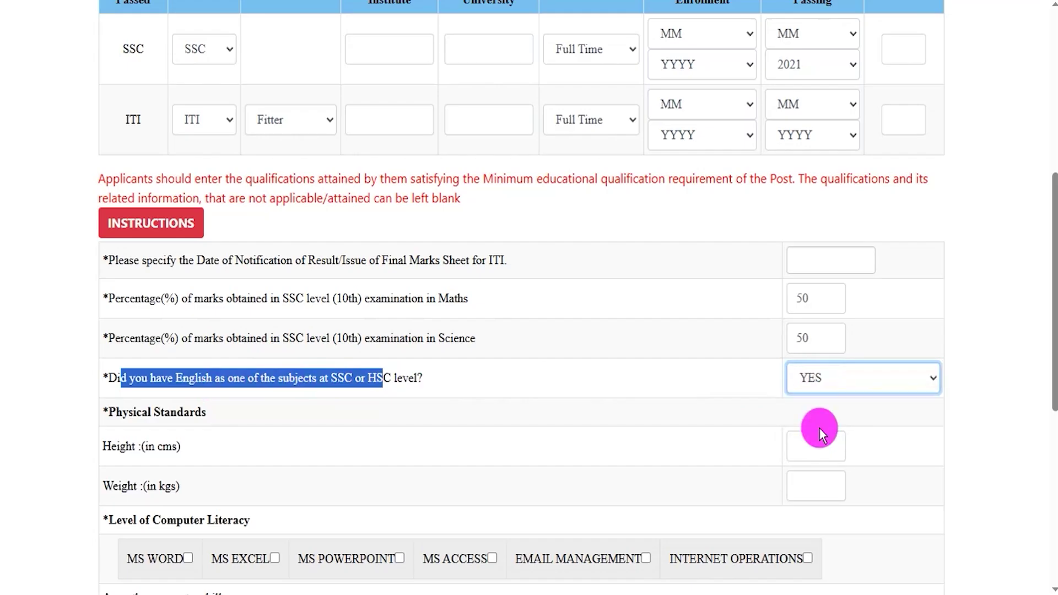
Point out the Height and Weight fields under Physical Standards.
drag(128, 412, 163, 445)
scroll(163, 445, down, 4)
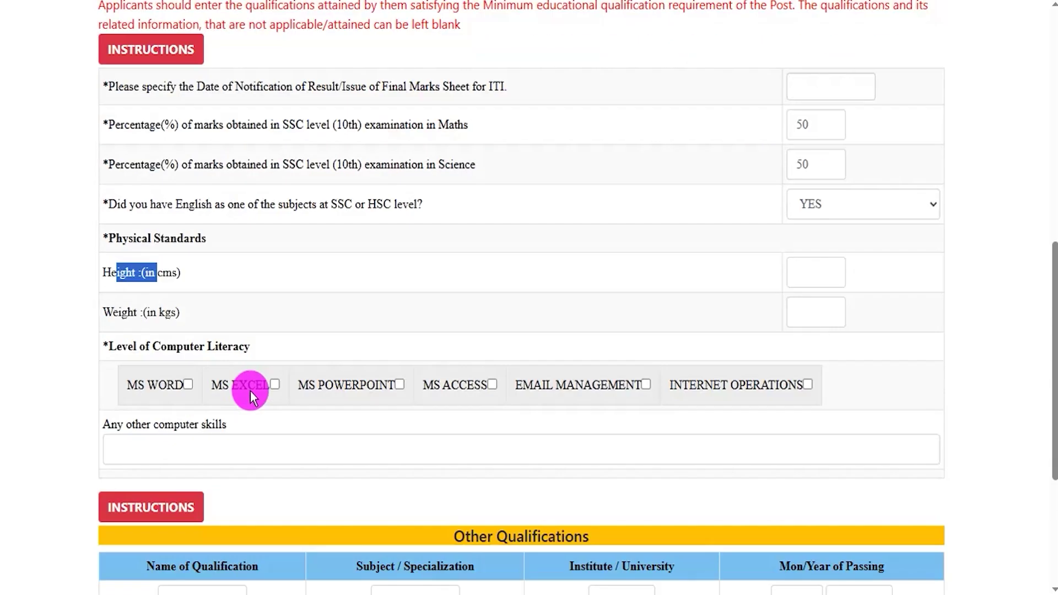
click(826, 204)
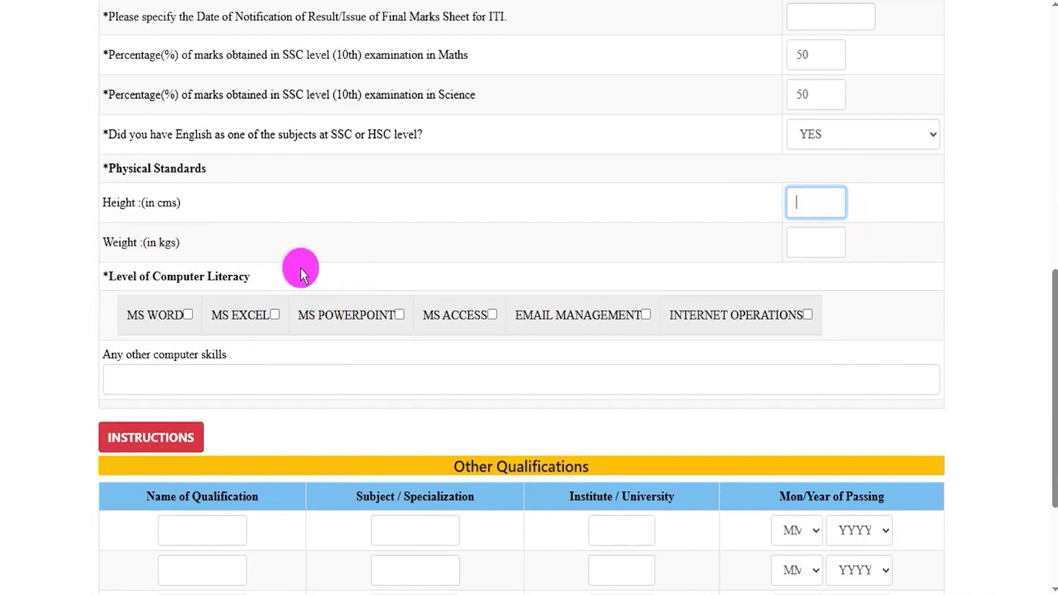
drag(127, 241, 750, 239)
click(803, 241)
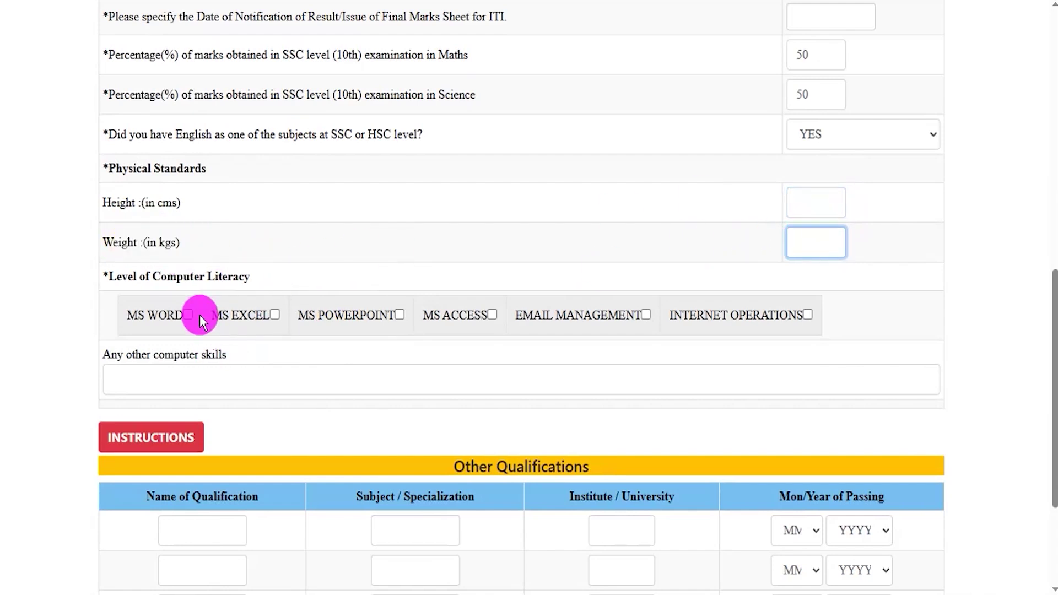
Mark all six computer literacy skills, from MS WORD to INTERNET OPERATIONS, and point out the field for other computer skills.
drag(128, 280, 232, 278)
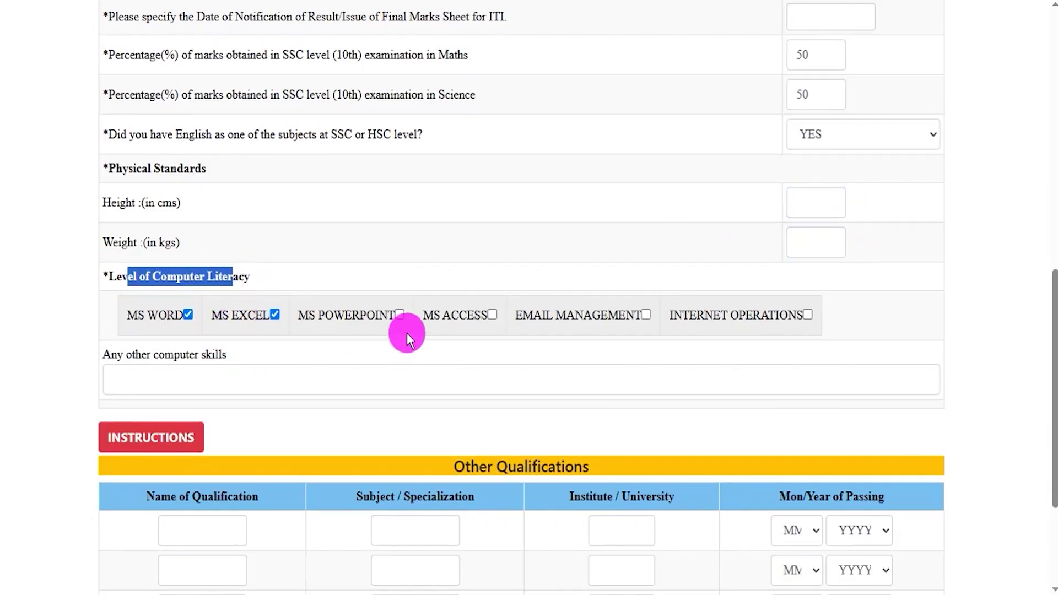
click(399, 315)
click(808, 315)
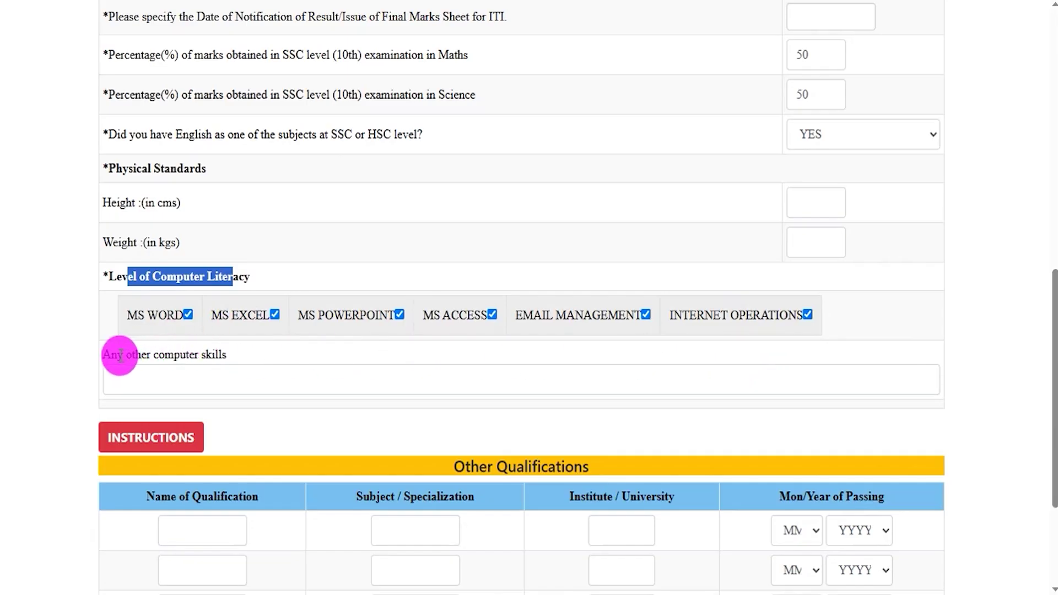
drag(121, 355, 200, 354)
click(193, 371)
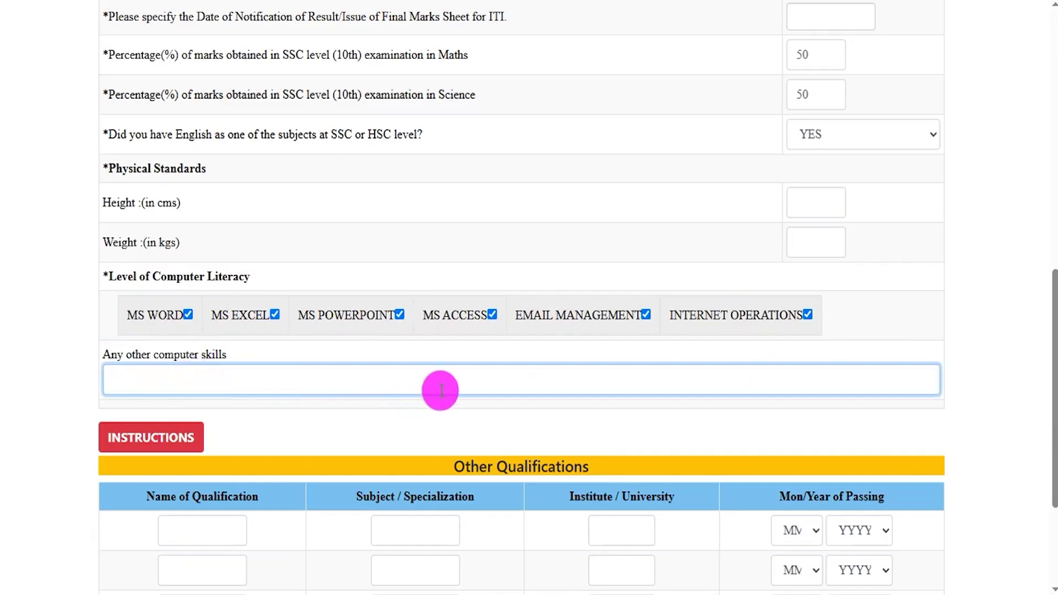
Inspect the Other Qualifications table's fields for qualification name, subject, institute and passing date.
scroll(441, 391, down, 3)
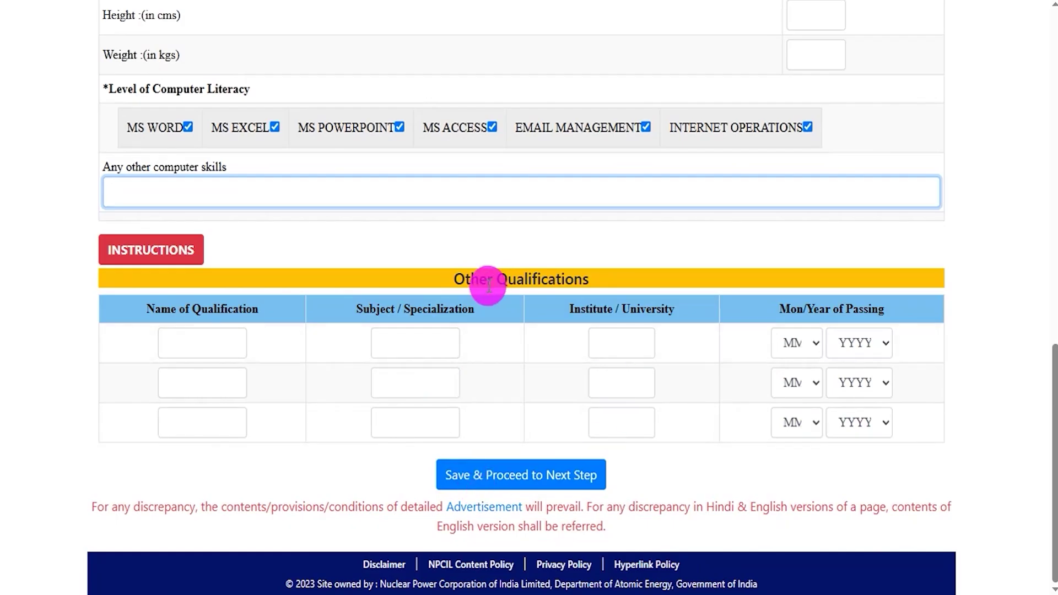
drag(458, 278, 579, 282)
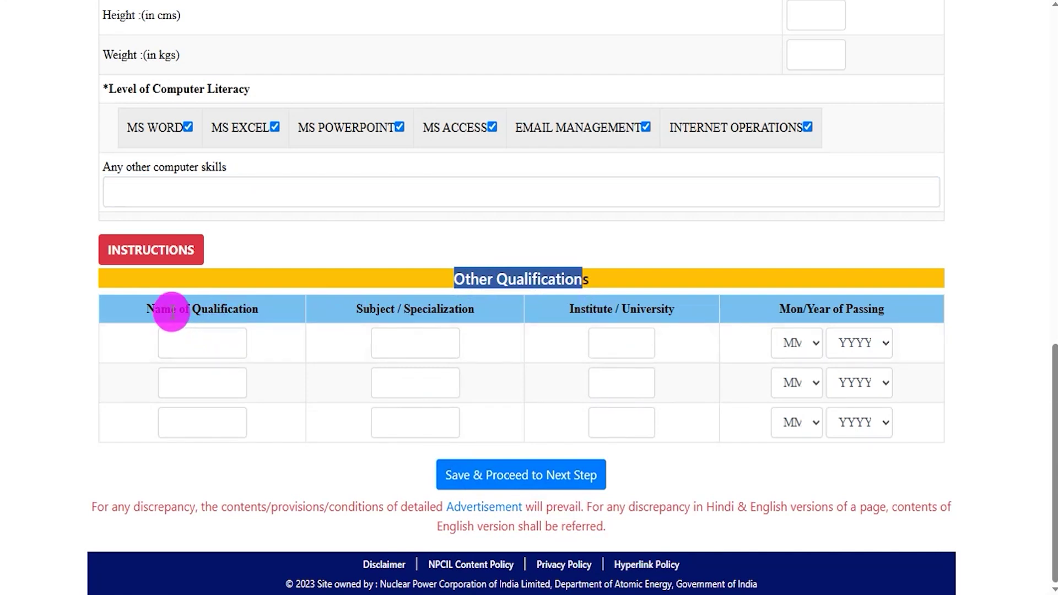
drag(171, 312, 200, 342)
click(201, 342)
drag(362, 309, 428, 333)
click(428, 334)
drag(583, 318, 622, 337)
click(622, 338)
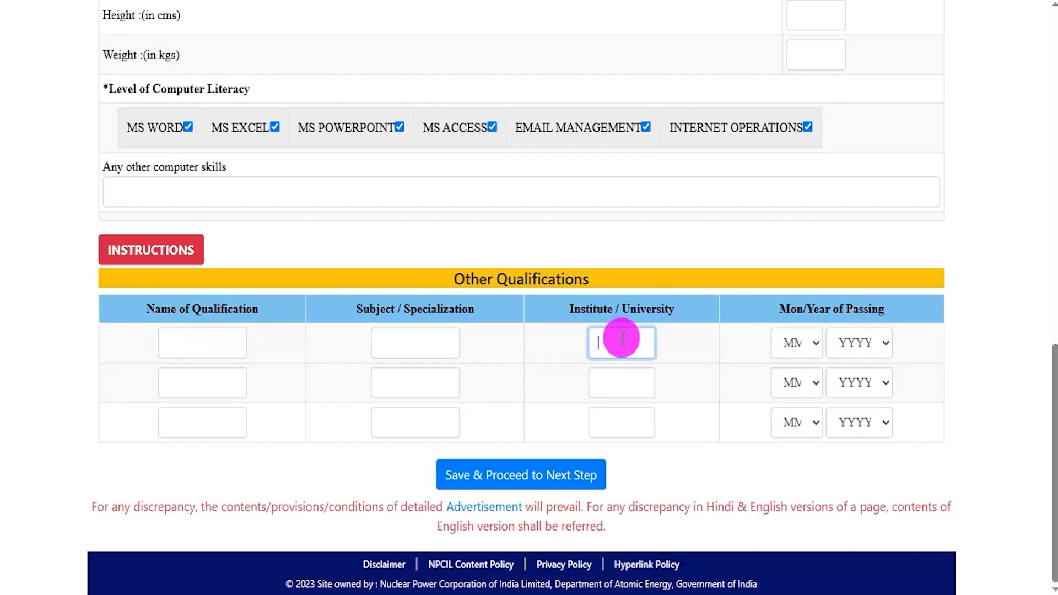
click(857, 342)
click(944, 346)
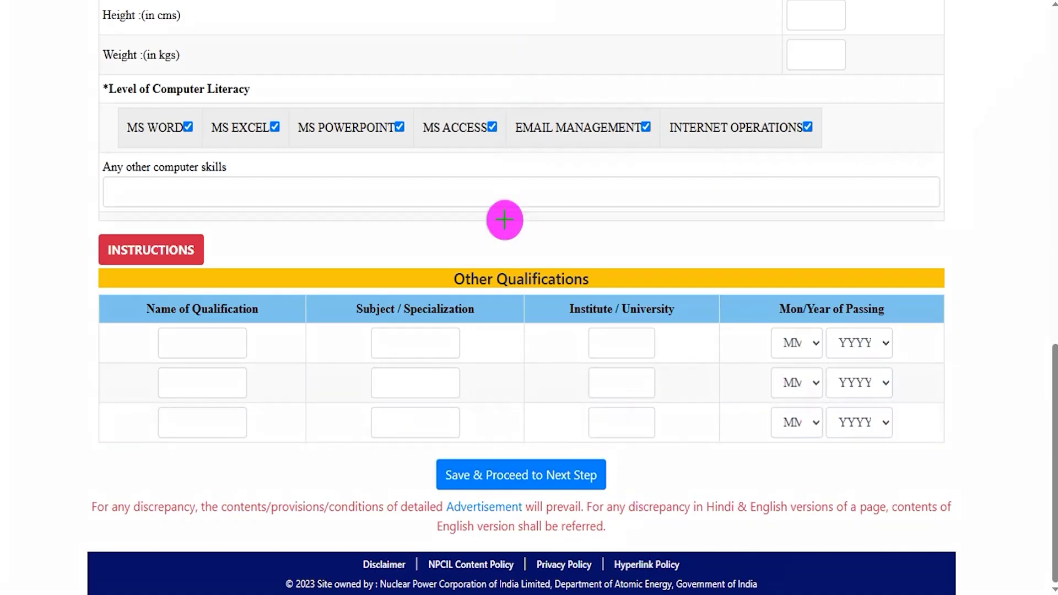
Save the educational qualifications, proceed to the Post Qualification Work Experience stage and look over its form.
drag(854, 463, 616, 475)
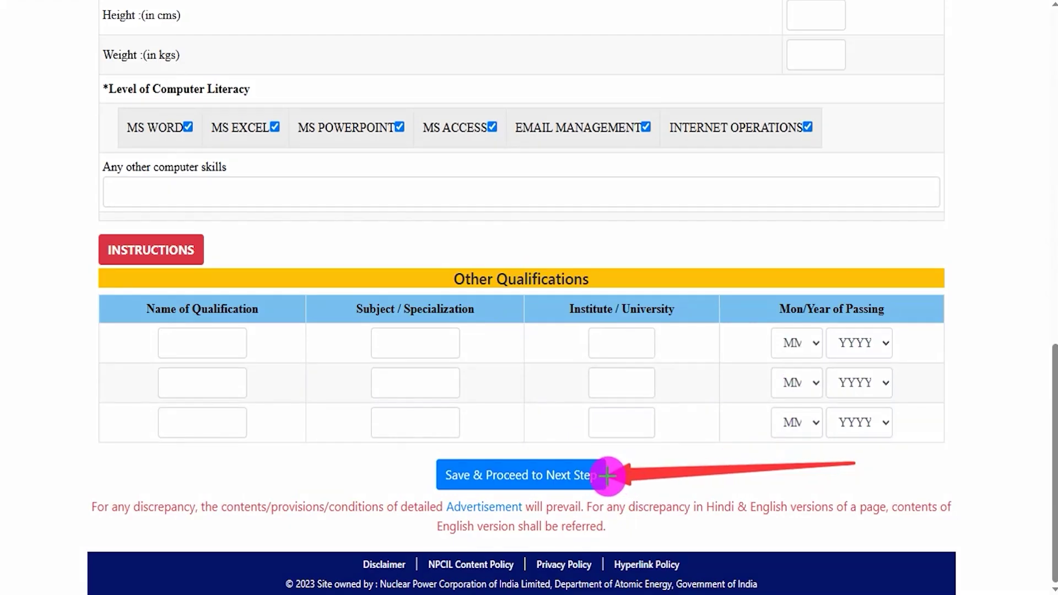
click(608, 475)
drag(350, 225, 668, 228)
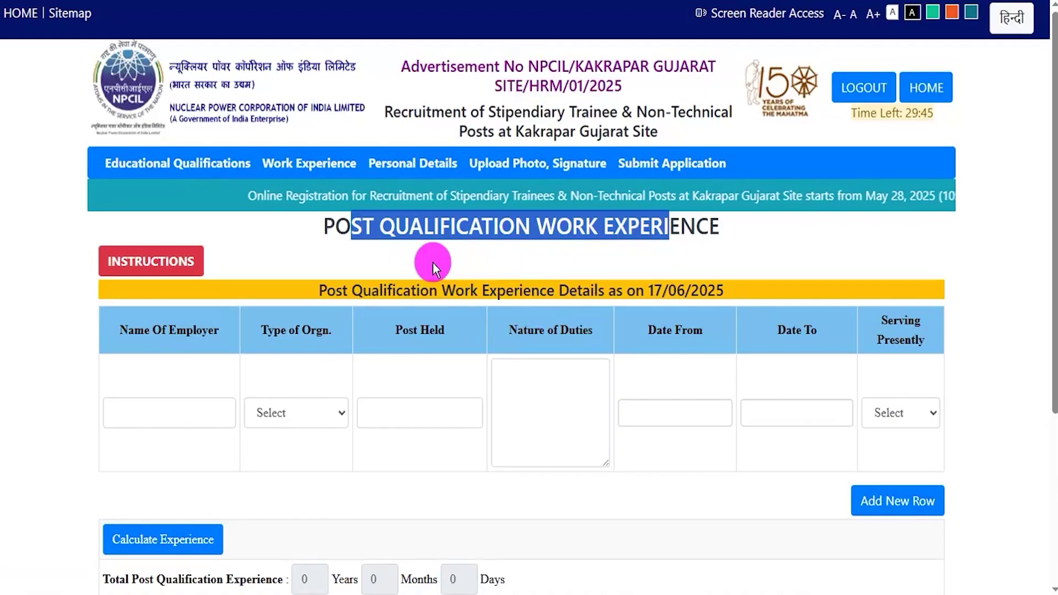
scroll(432, 262, down, 3)
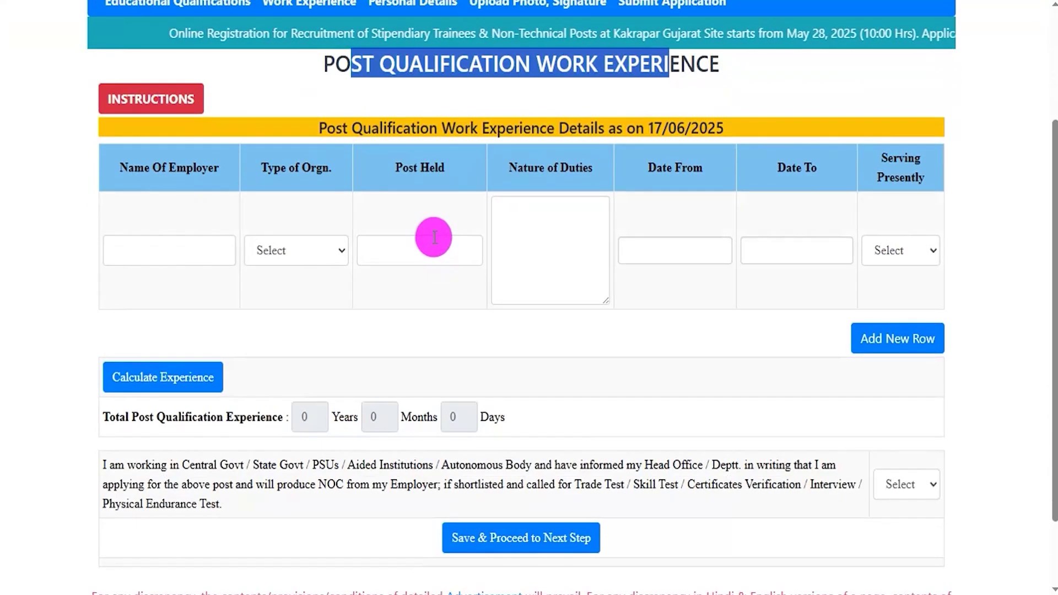
Point out the employer name field and set the work experience row's organisation type to Private Sector.
double_click(159, 168)
click(184, 245)
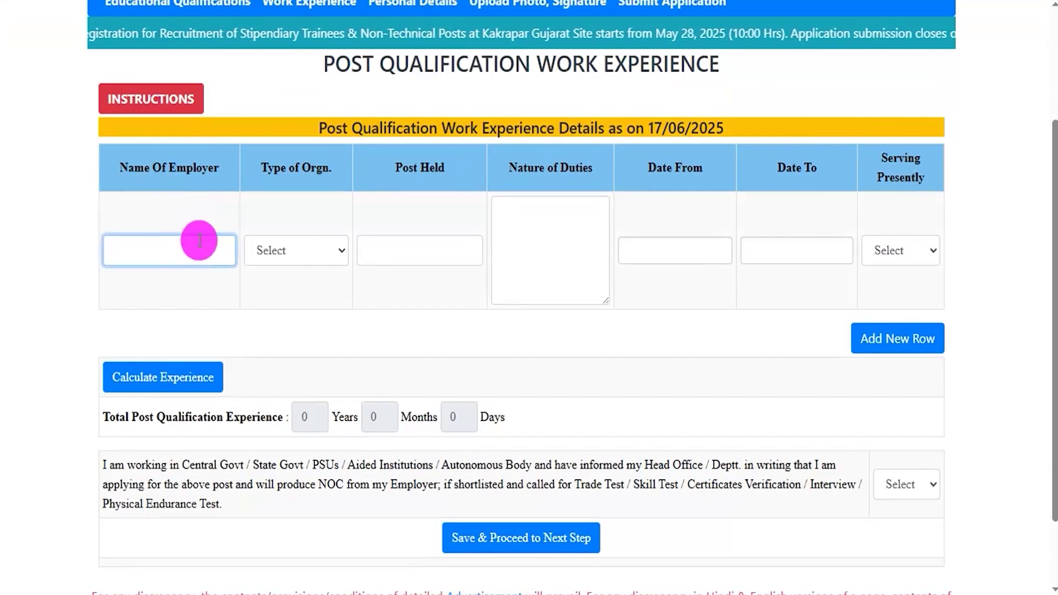
click(300, 254)
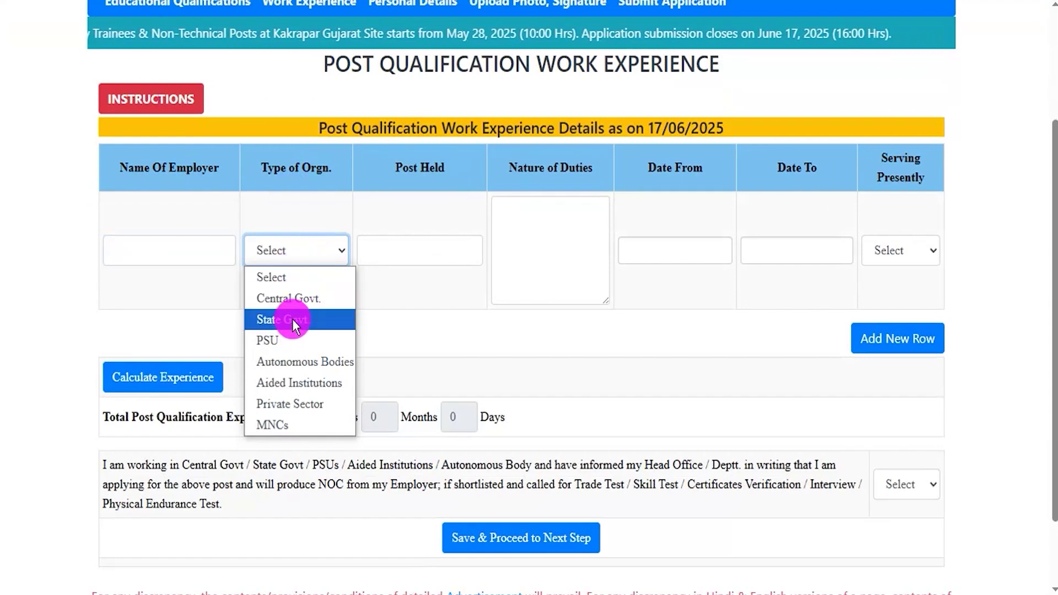
click(299, 403)
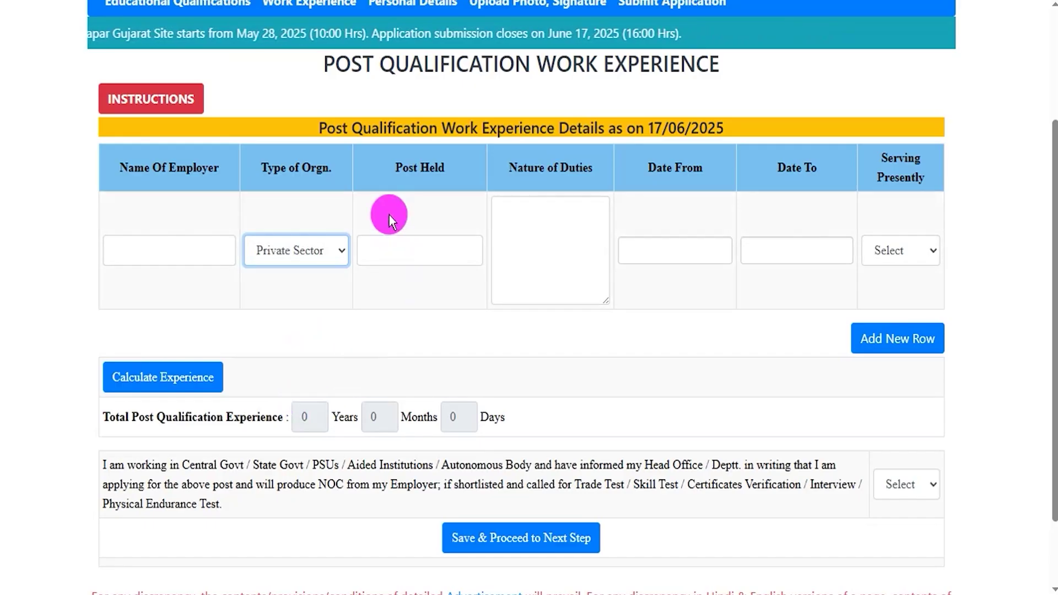
Check the row's post held, nature of duties and date fields, and set Serving Presently to No.
click(423, 250)
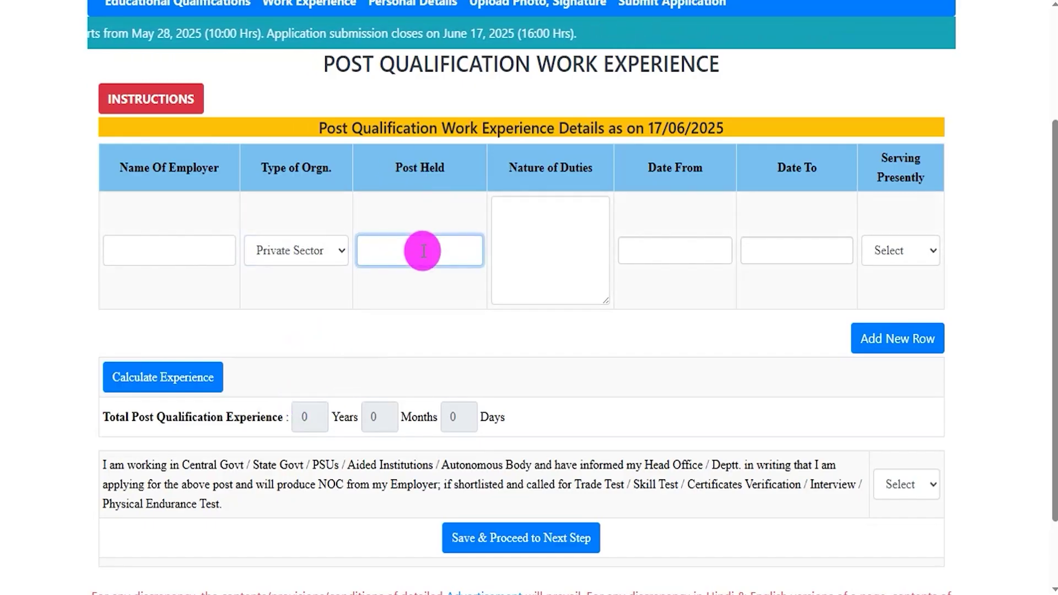
click(551, 210)
click(678, 250)
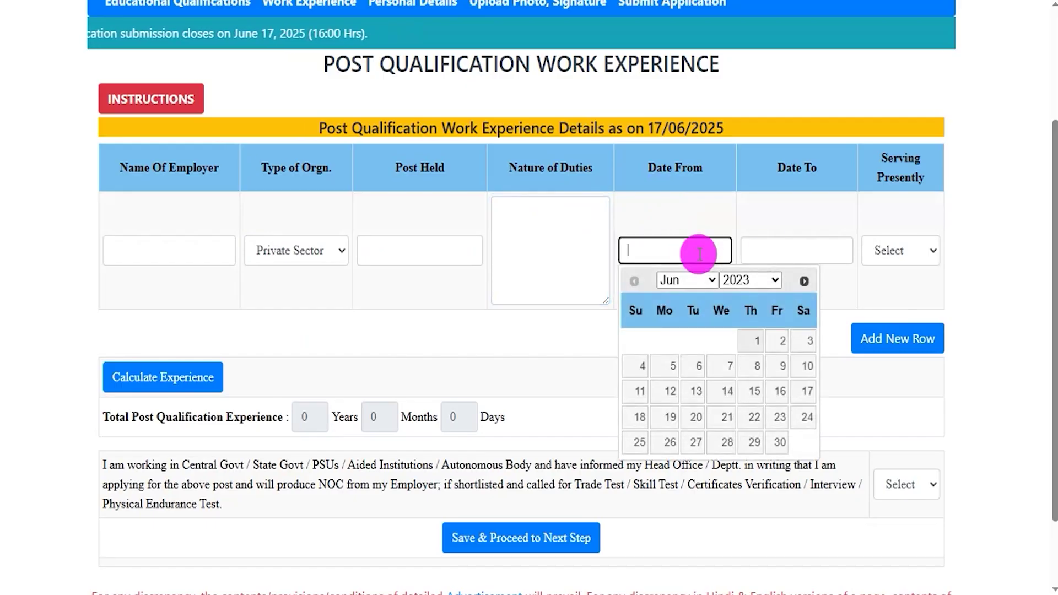
click(789, 254)
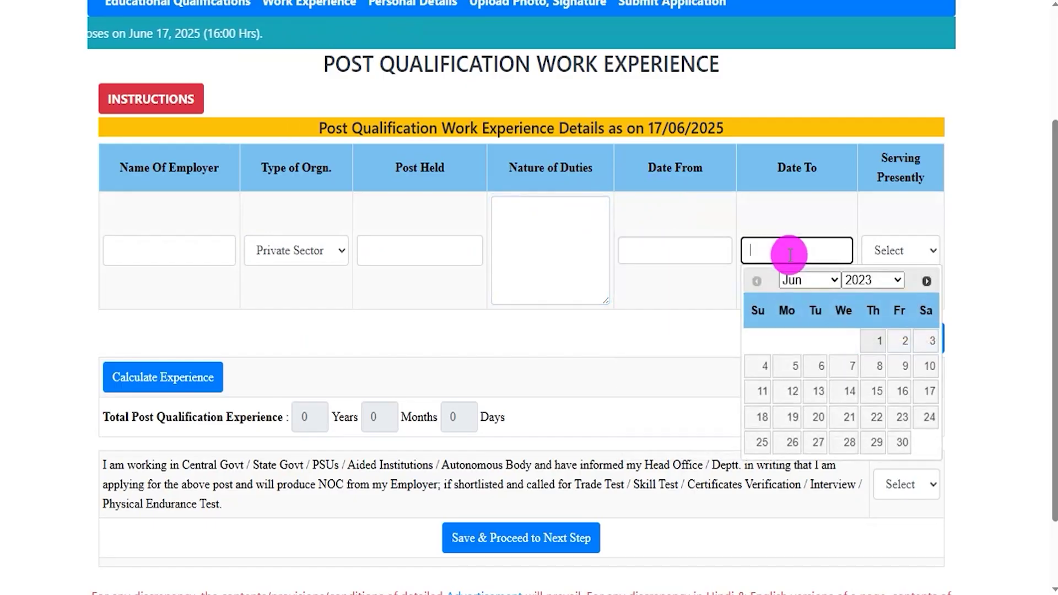
click(986, 251)
click(898, 252)
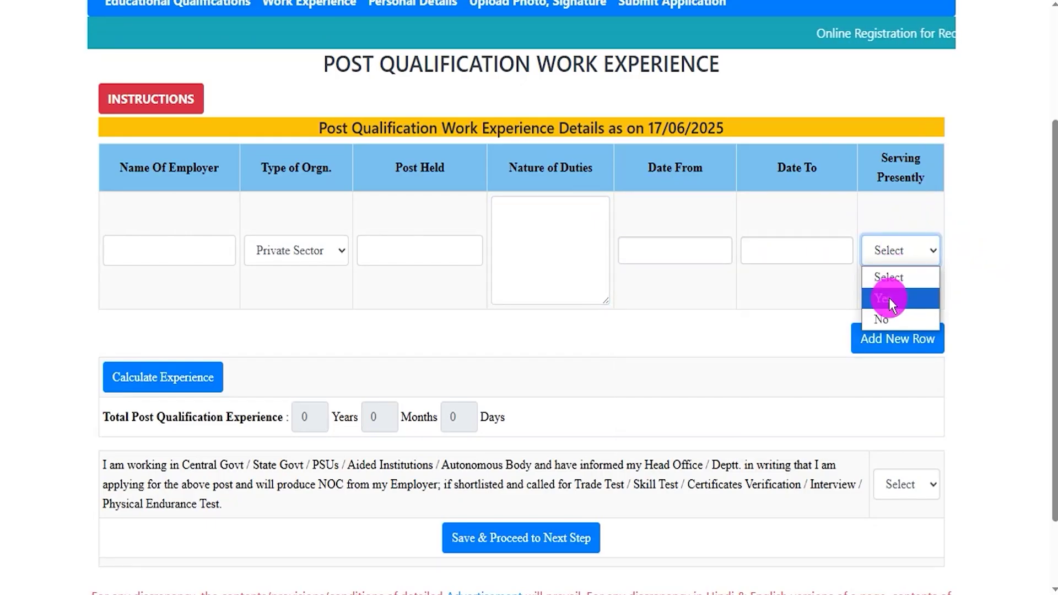
click(882, 319)
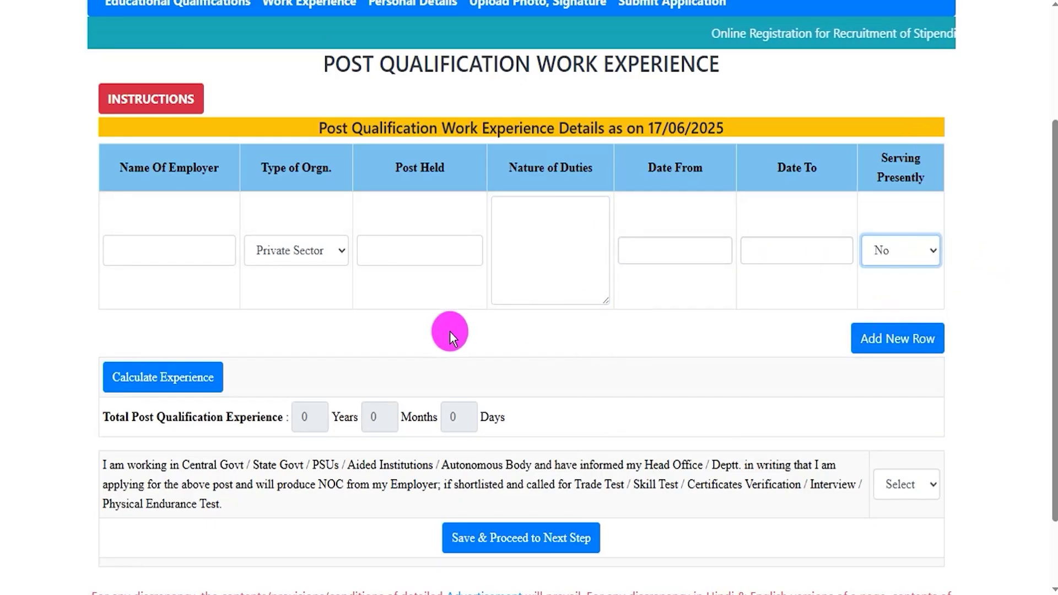
Point out the Total Post Qualification Experience line and the Save & Proceed to Next Step option.
click(676, 165)
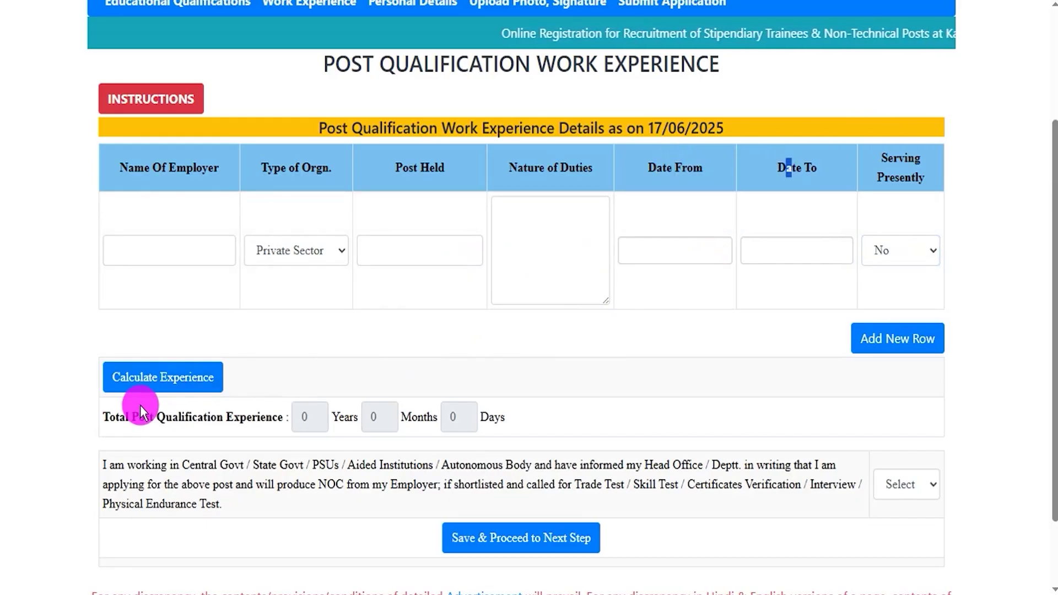
drag(118, 419, 317, 421)
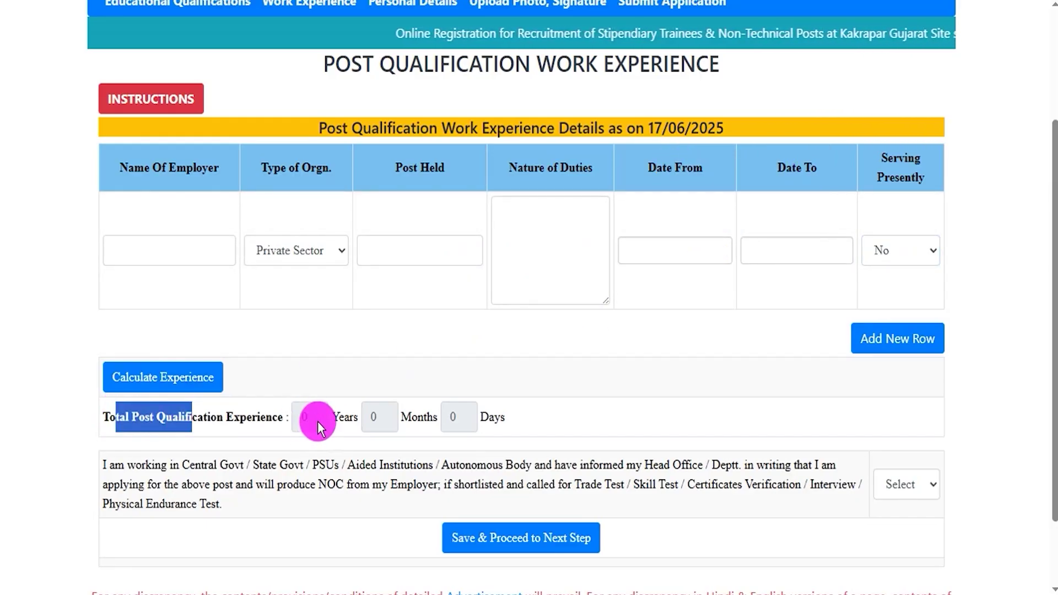
click(493, 419)
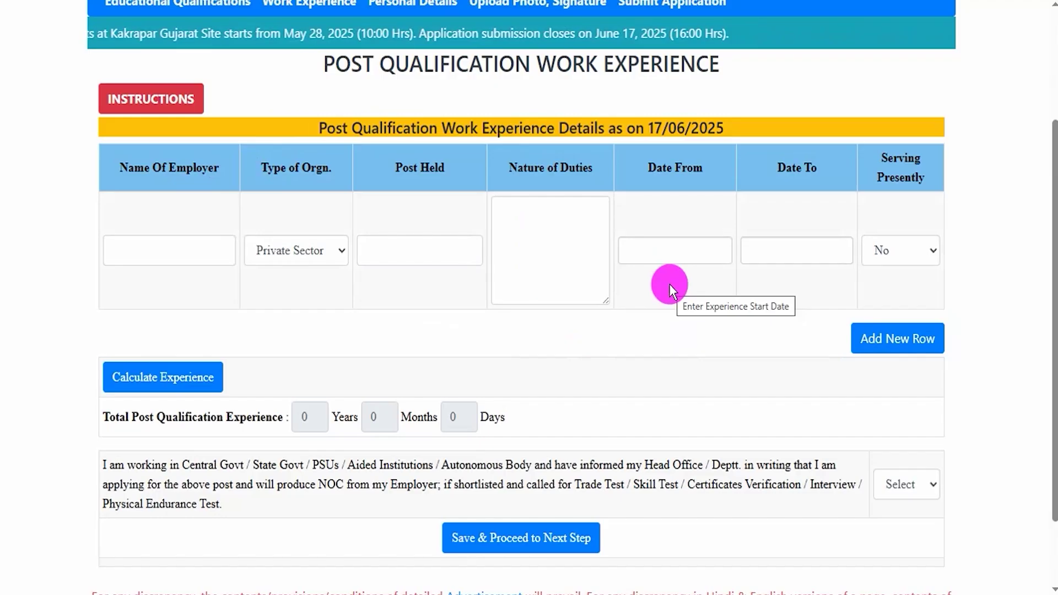
scroll(668, 283, down, 2)
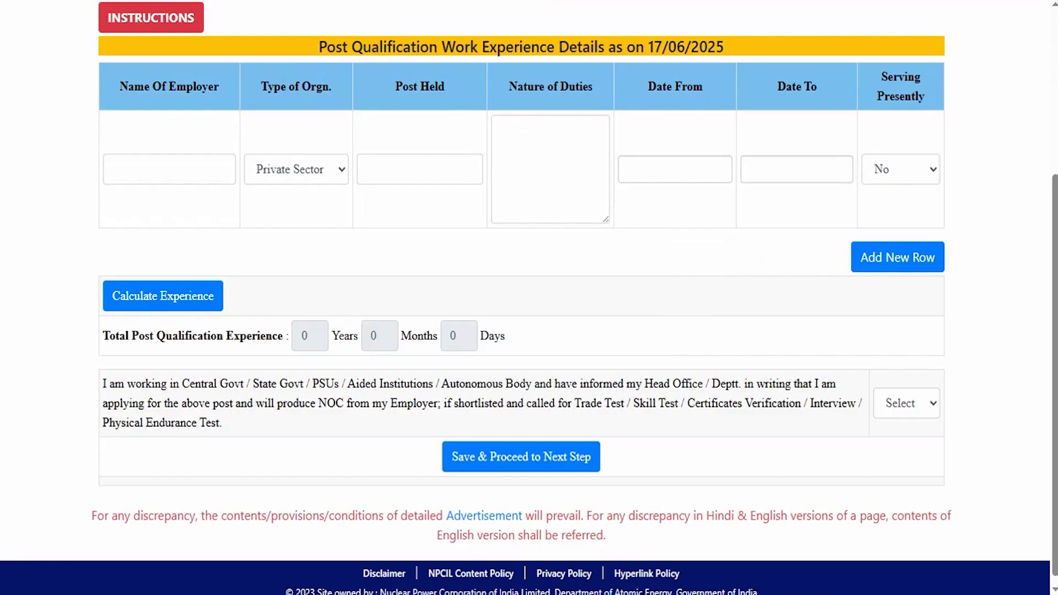
drag(897, 446, 647, 459)
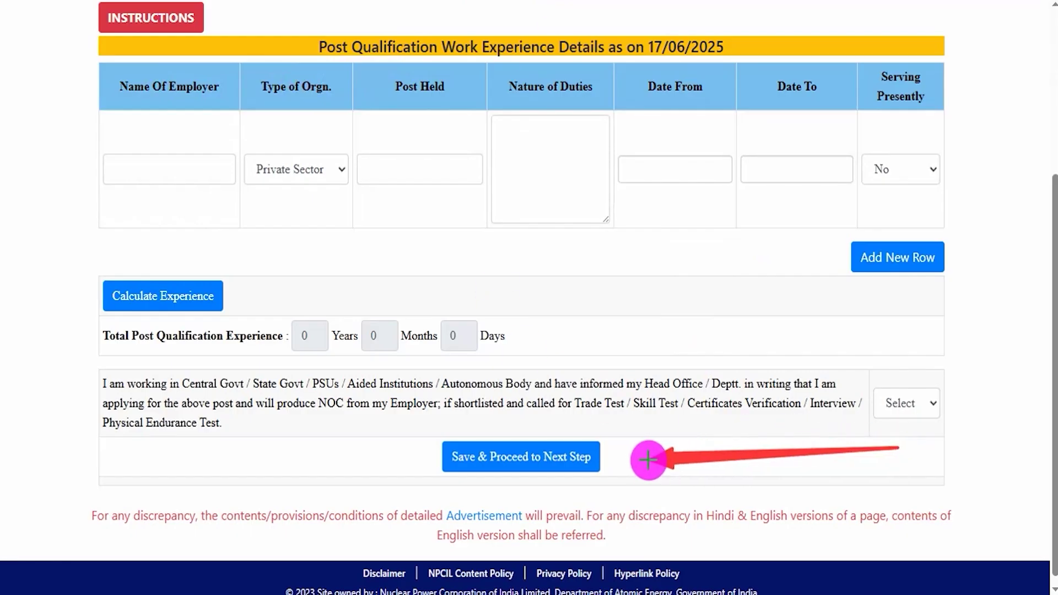
Save the work experience, proceed to the Personal Details stage and point out the father's and mother's name fields.
click(521, 456)
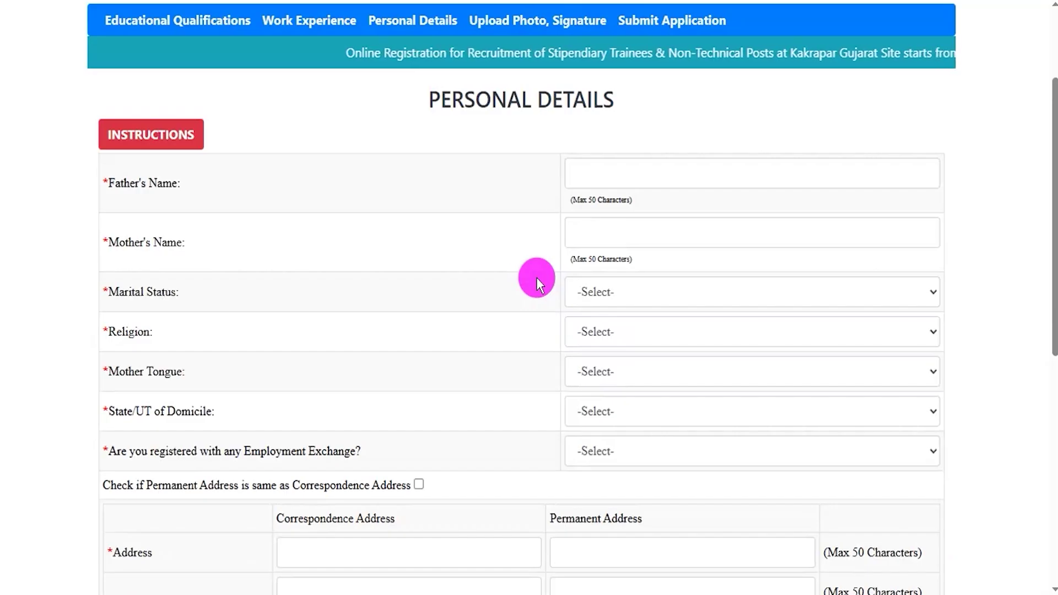
drag(441, 101, 562, 102)
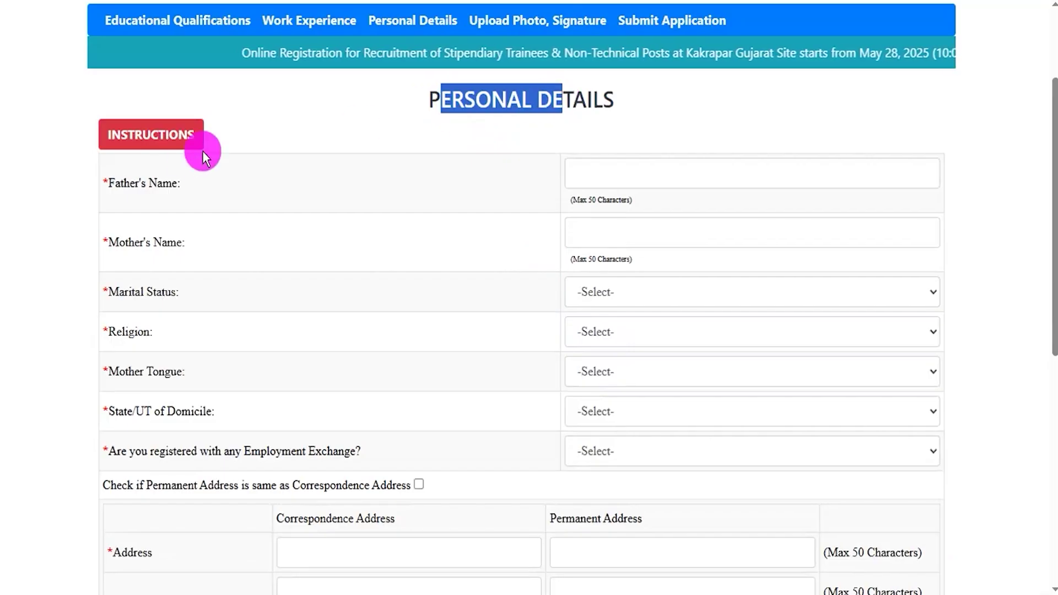
drag(111, 184, 563, 186)
click(566, 176)
drag(108, 242, 560, 245)
click(568, 239)
Set the marital status to Single and the religion to Hindu in the personal details.
drag(128, 292, 531, 282)
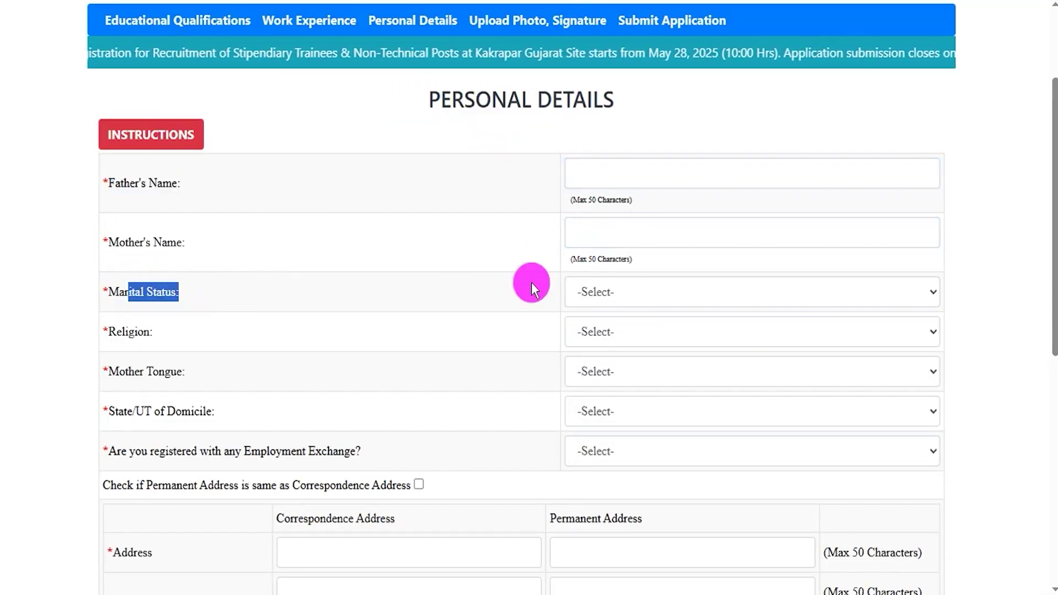
click(610, 301)
click(604, 337)
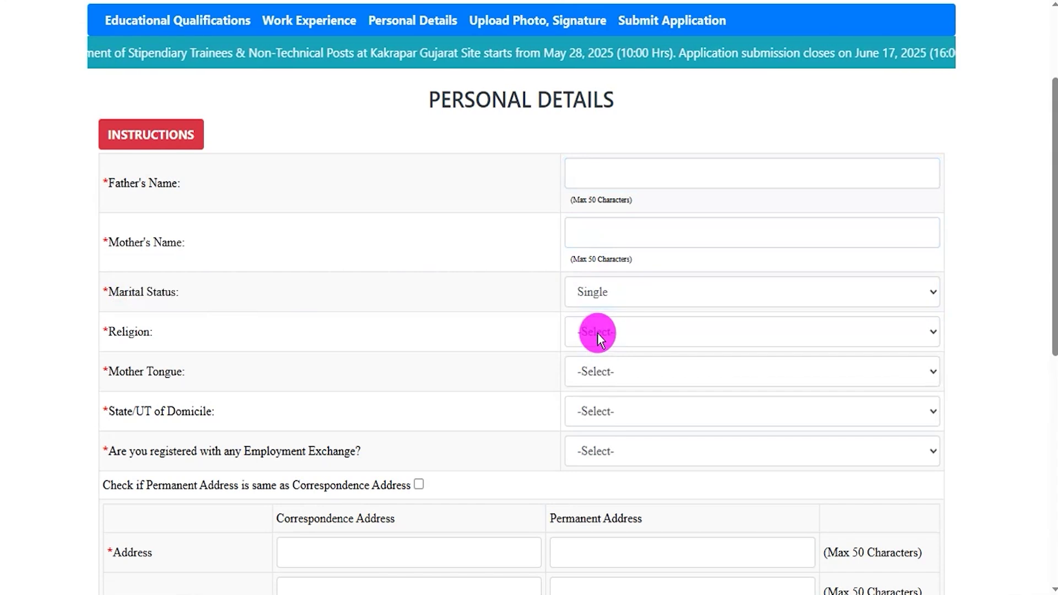
drag(108, 332, 177, 336)
click(621, 330)
click(596, 379)
Check the Mother Tongue field and the options for State/UT of Domicile.
drag(120, 372, 564, 392)
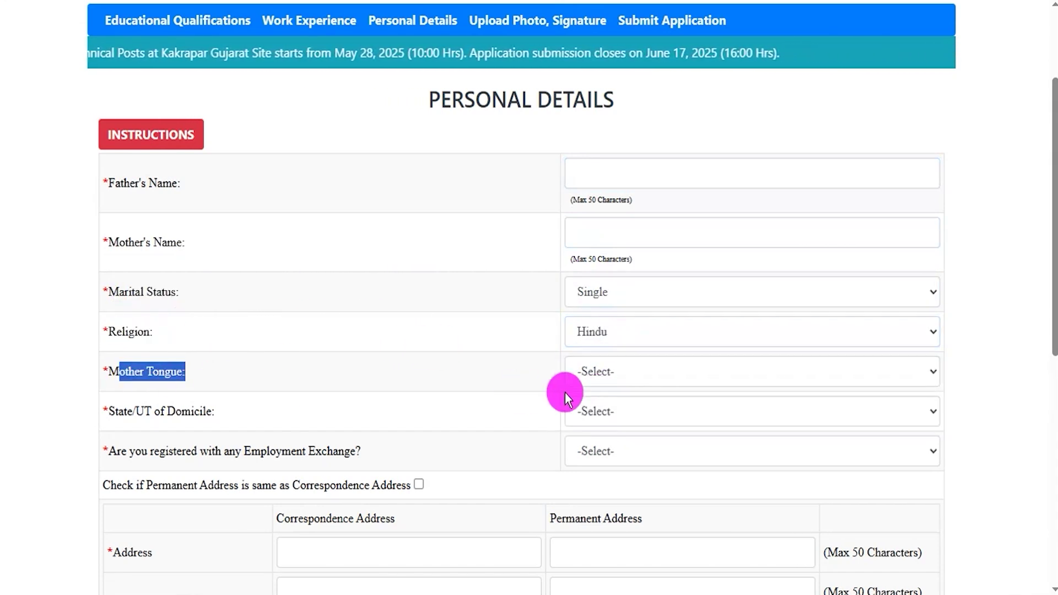
click(617, 379)
drag(124, 411, 181, 412)
click(608, 412)
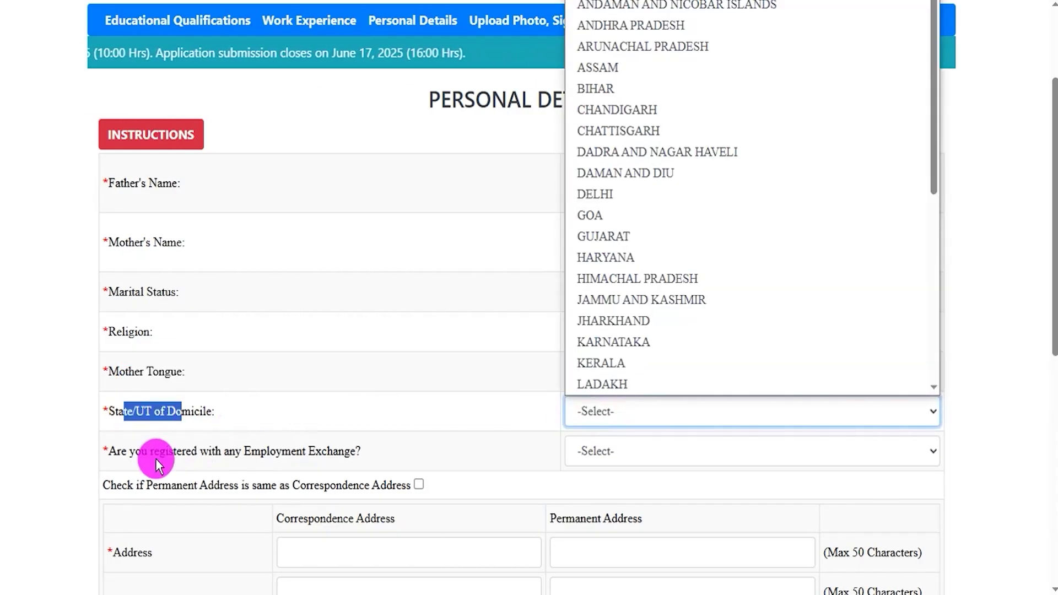
Set the Employment Exchange registration question to YES and check its registration number, exchange name and state fields.
drag(141, 453, 320, 452)
click(597, 455)
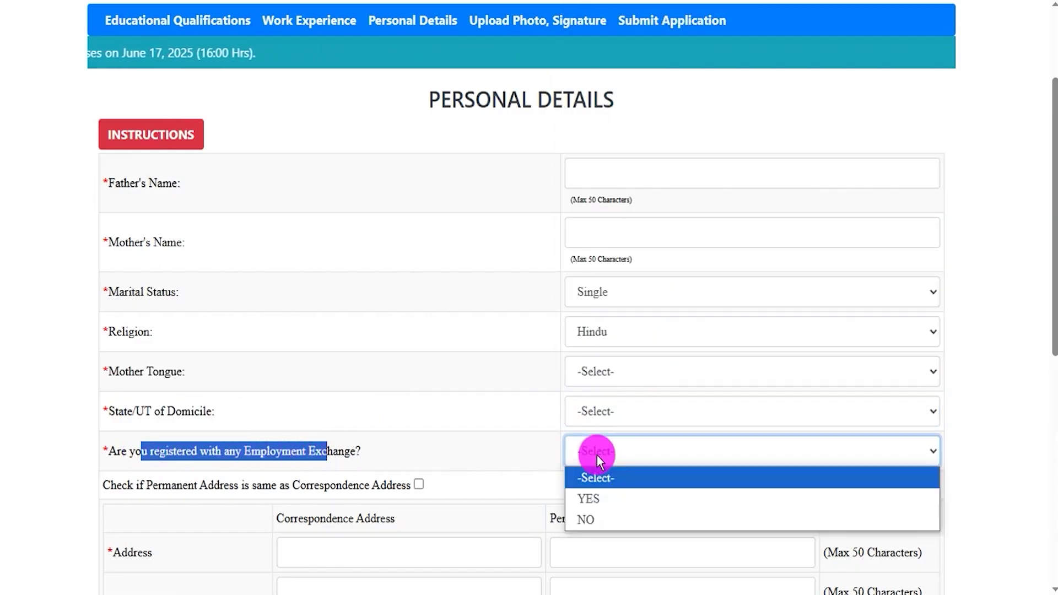
click(591, 493)
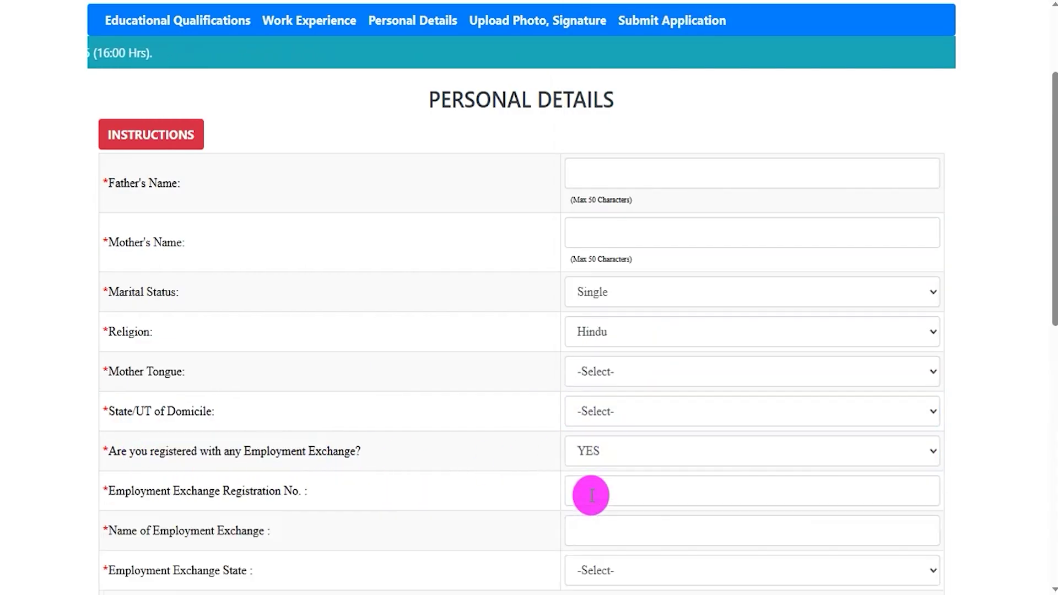
scroll(590, 495, down, 3)
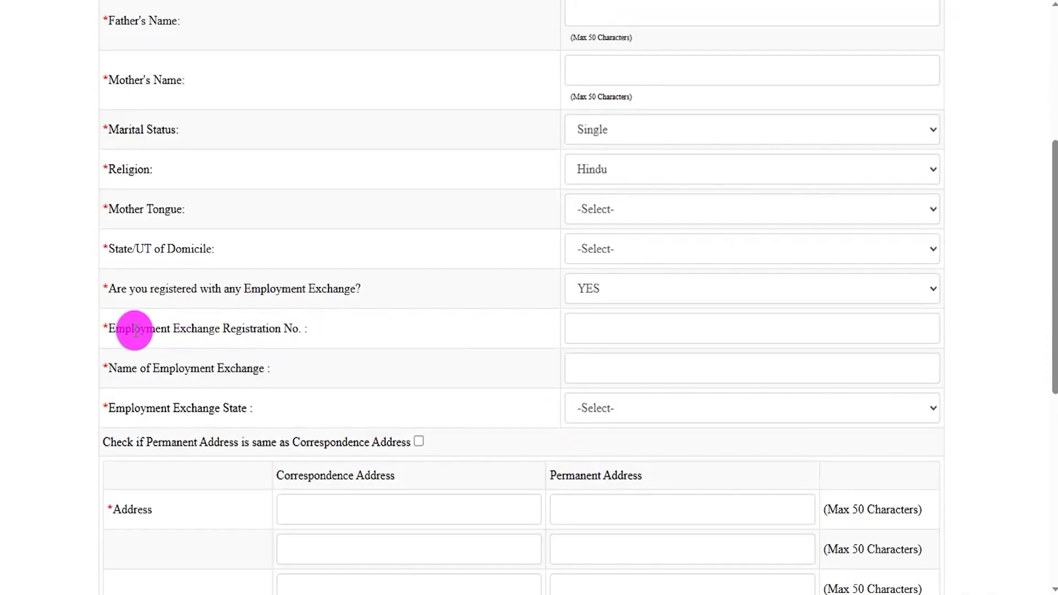
drag(139, 330, 274, 329)
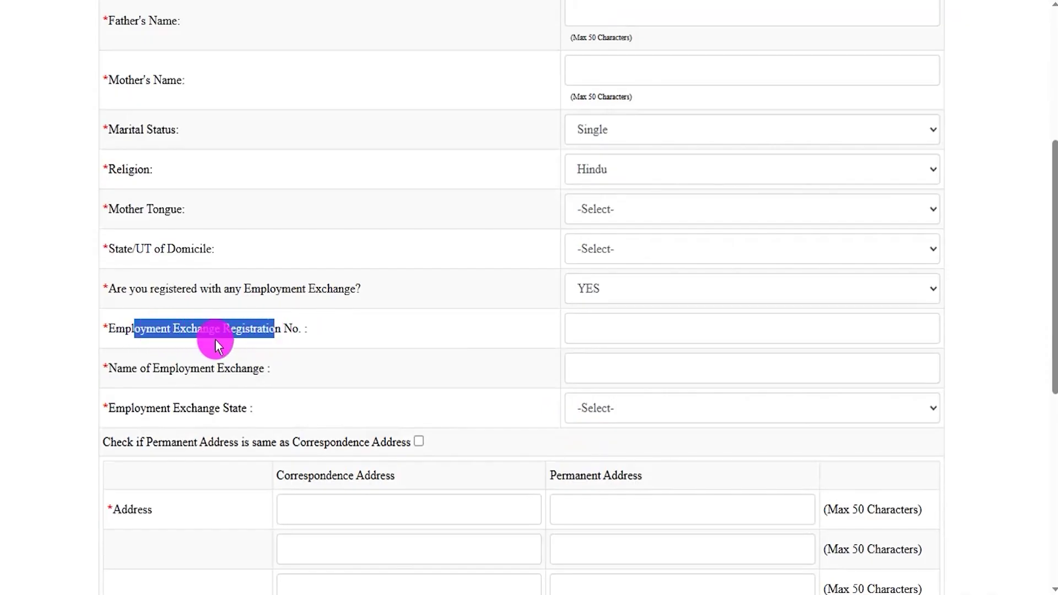
drag(133, 366, 198, 367)
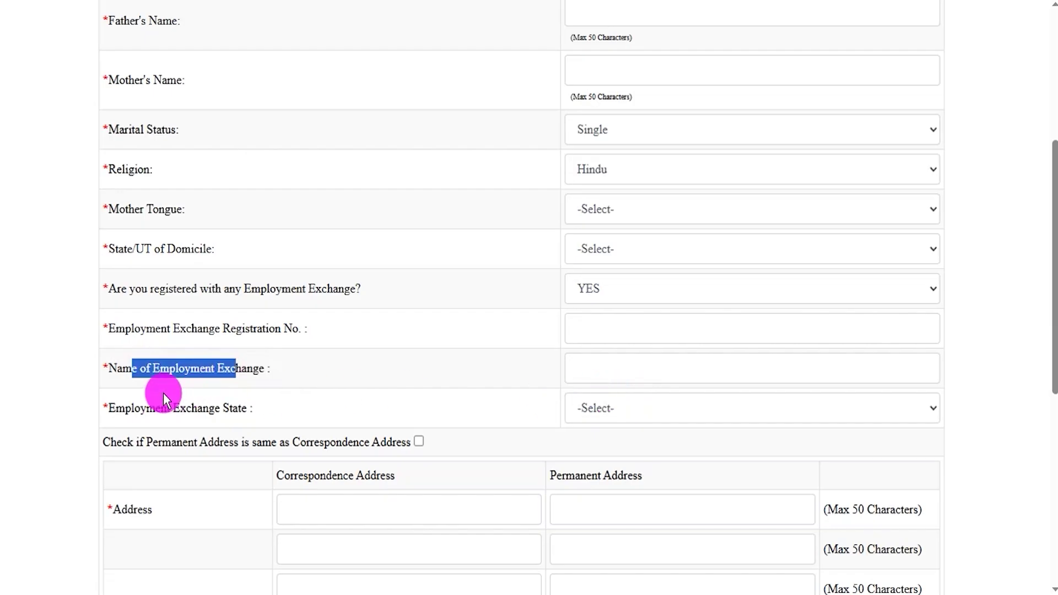
drag(127, 408, 622, 408)
click(623, 407)
click(623, 406)
Set the Employment Exchange registration question to NO.
click(642, 298)
click(602, 358)
click(602, 361)
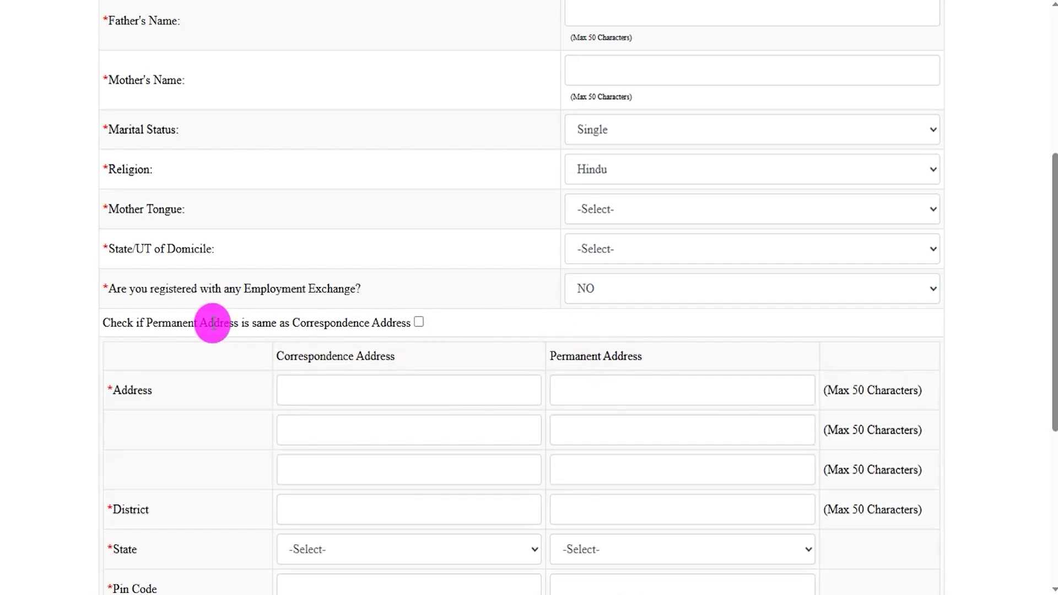
Examine the same-address checkbox, the correspondence and permanent address columns, and the Nearest Railway Station field.
drag(199, 323, 356, 326)
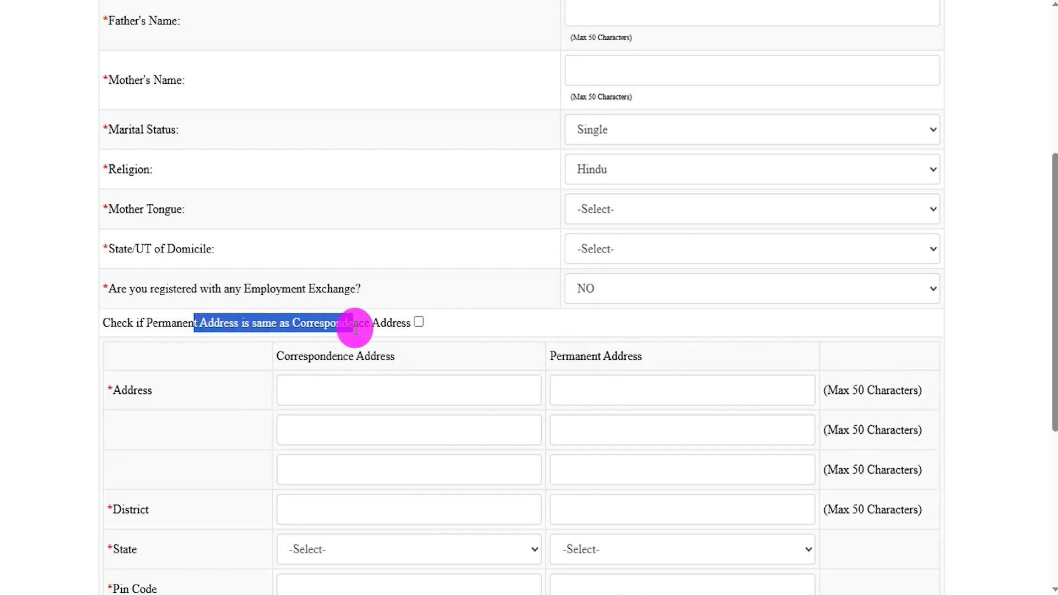
scroll(355, 328, down, 5)
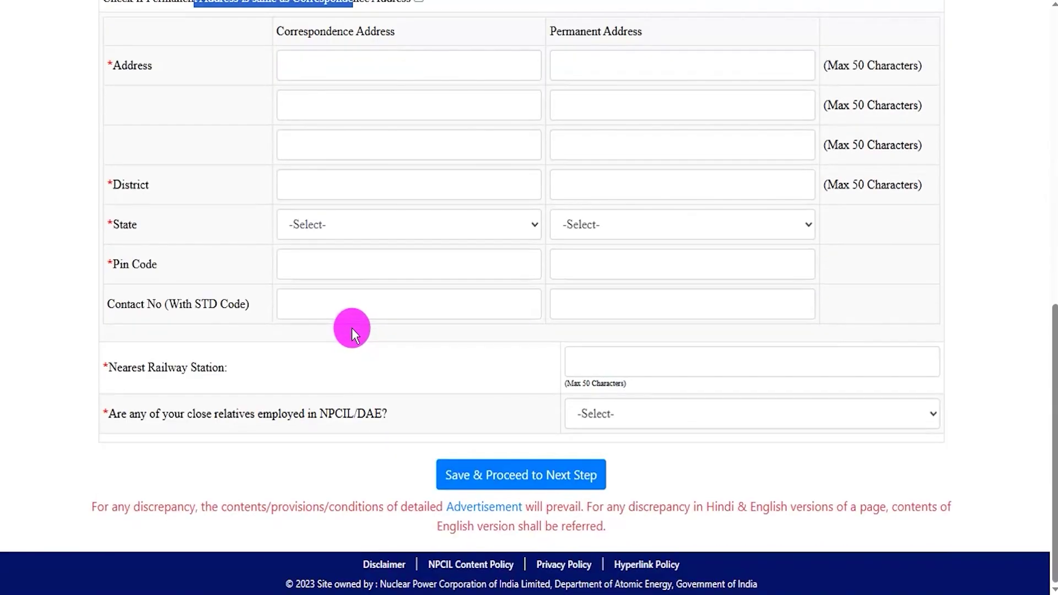
scroll(351, 329, up, 3)
drag(562, 189, 611, 194)
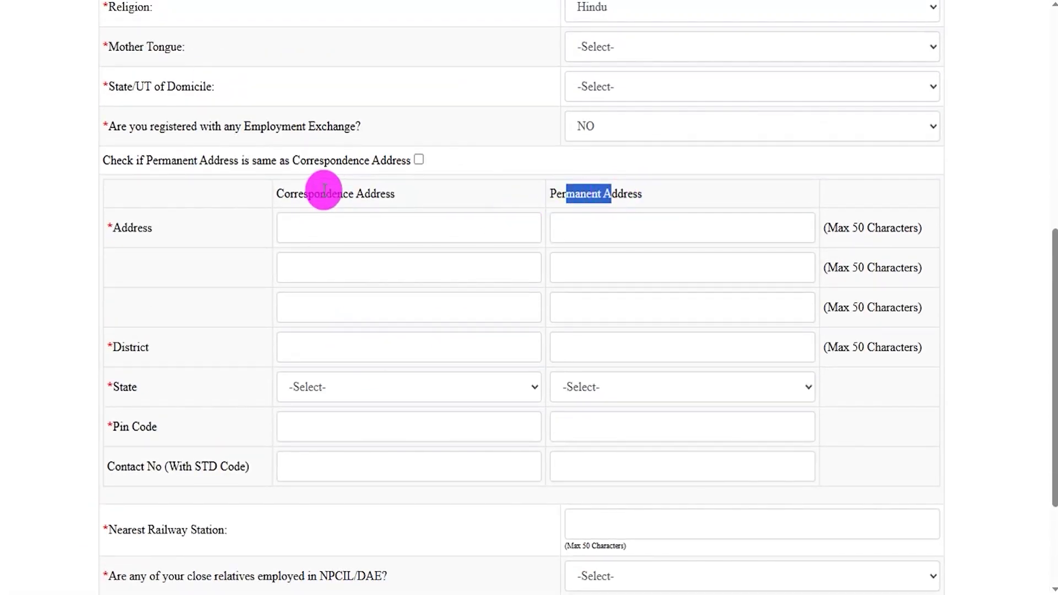
drag(291, 190, 357, 190)
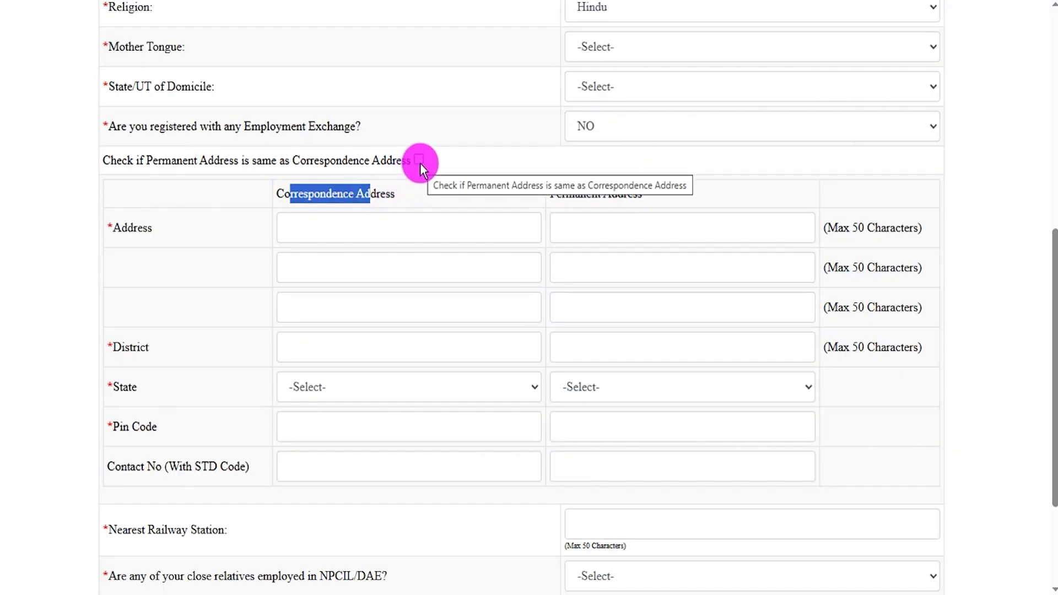
drag(610, 193, 543, 184)
drag(291, 190, 352, 212)
scroll(409, 299, down, 2)
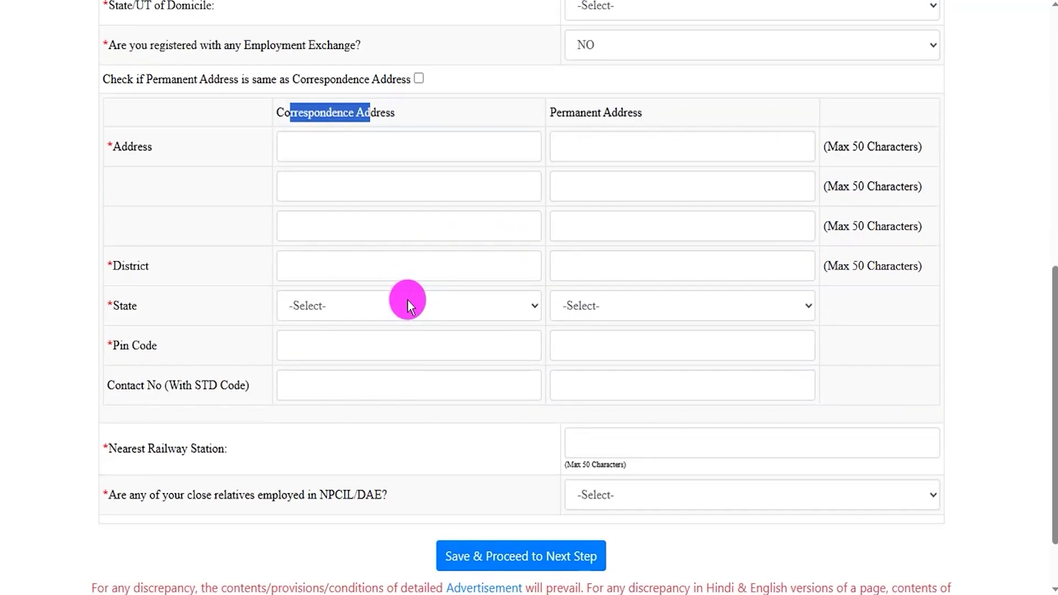
drag(128, 448, 208, 453)
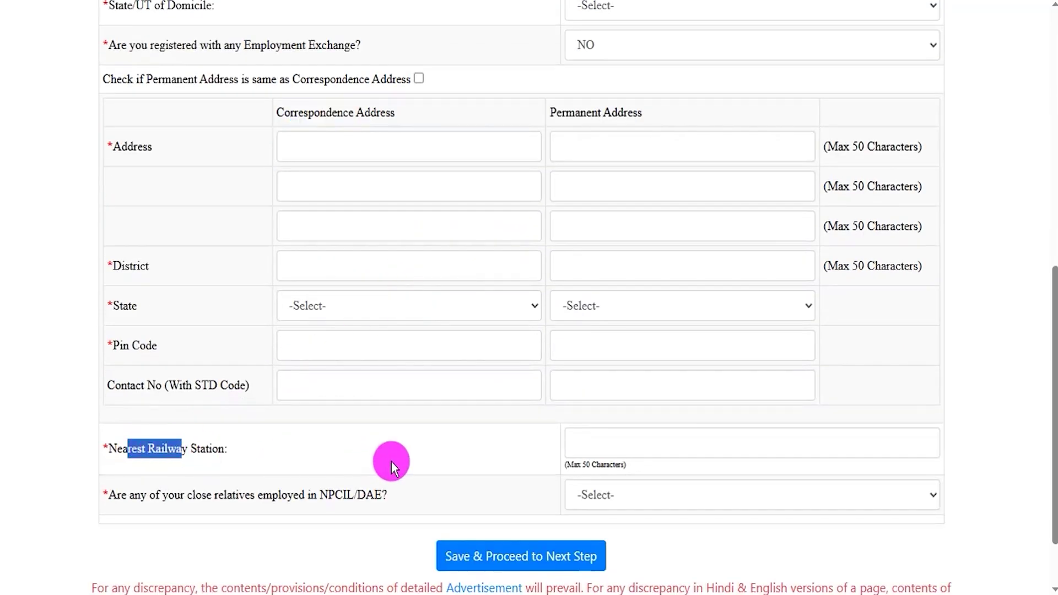
click(637, 440)
Set the question about close relatives employed in NPCIL/DAE to YES and check the relative name, post, site and relation columns.
scroll(181, 422, down, 2)
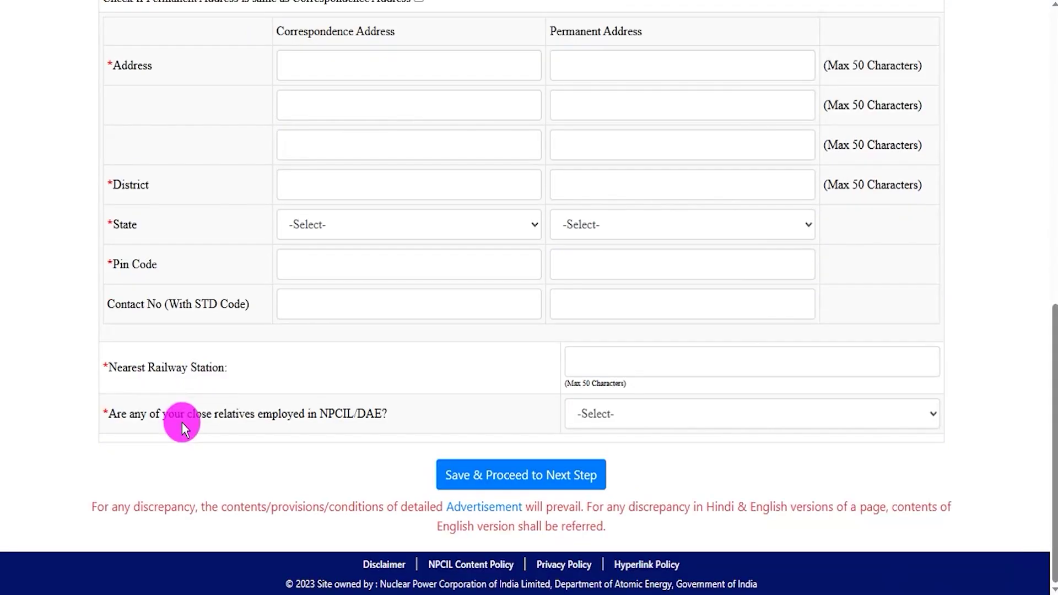
drag(147, 418, 365, 416)
click(617, 418)
click(604, 460)
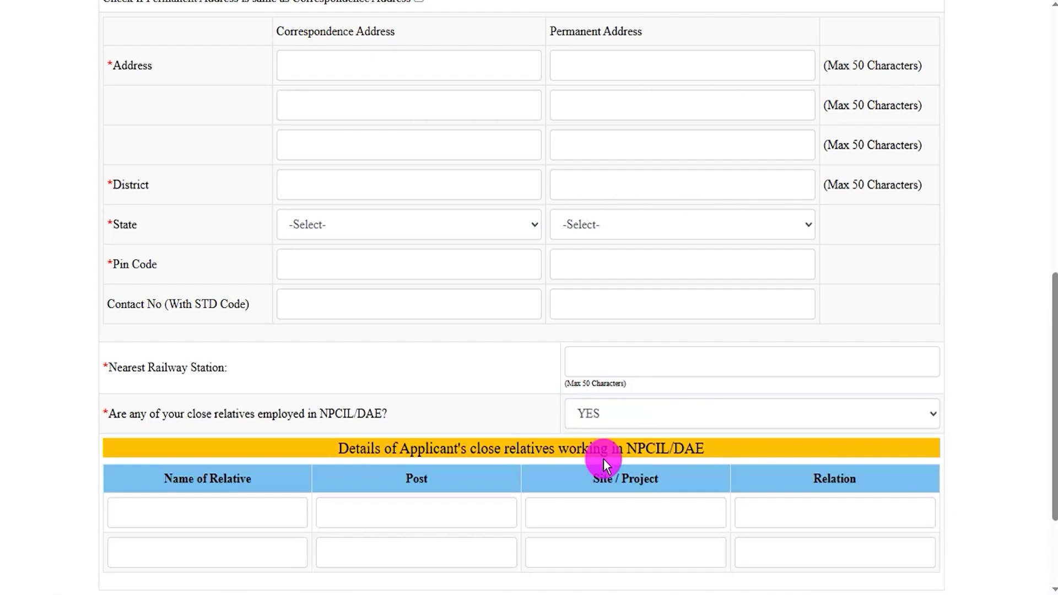
scroll(490, 484, down, 2)
drag(181, 398, 250, 398)
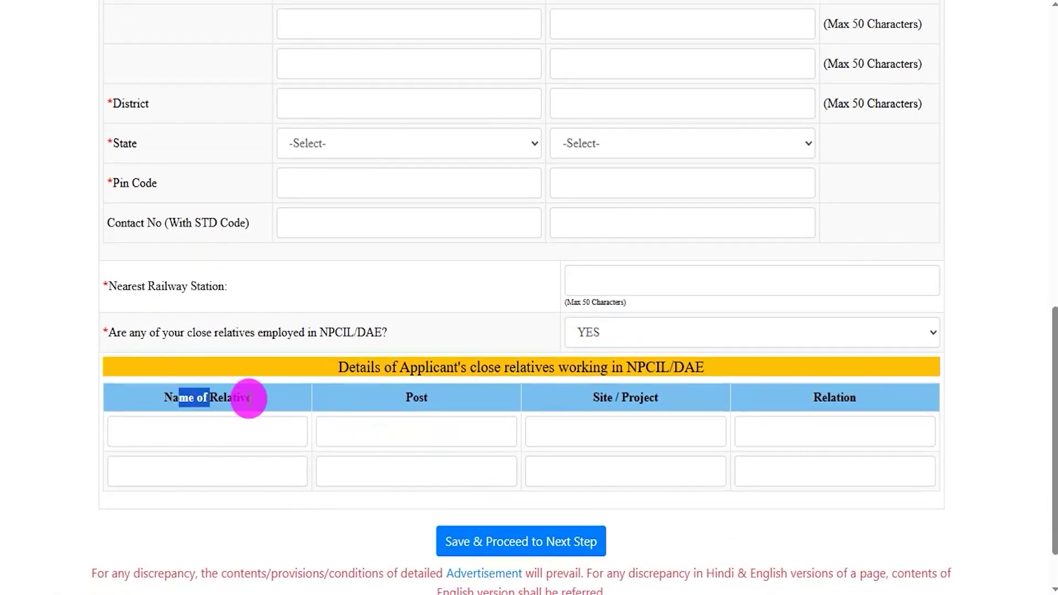
drag(583, 396, 617, 397)
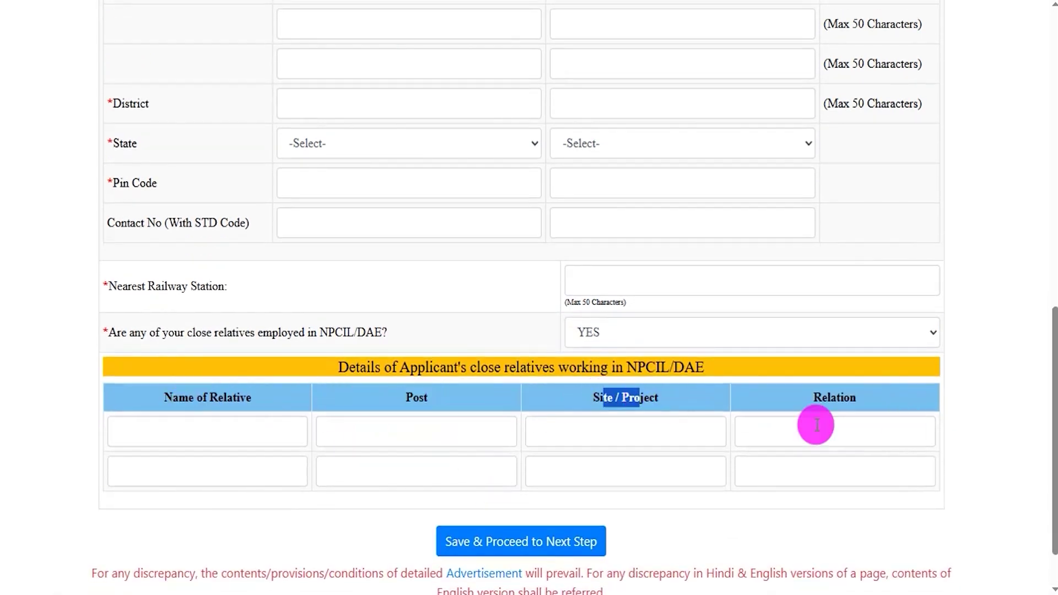
click(829, 396)
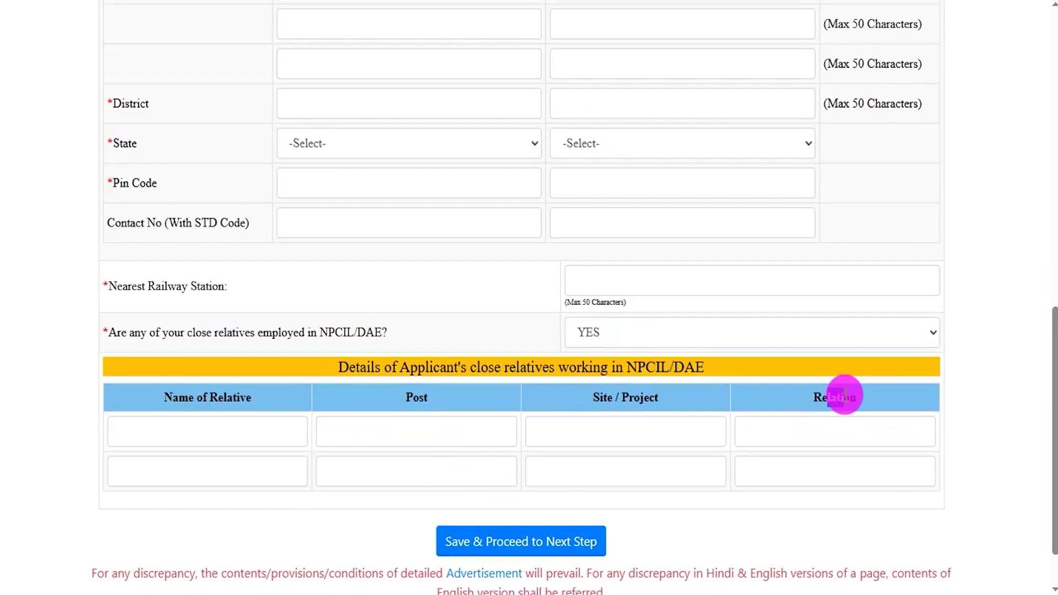
Set the close relatives question to NO, save the personal details and proceed to the photo and signature upload stage.
click(610, 335)
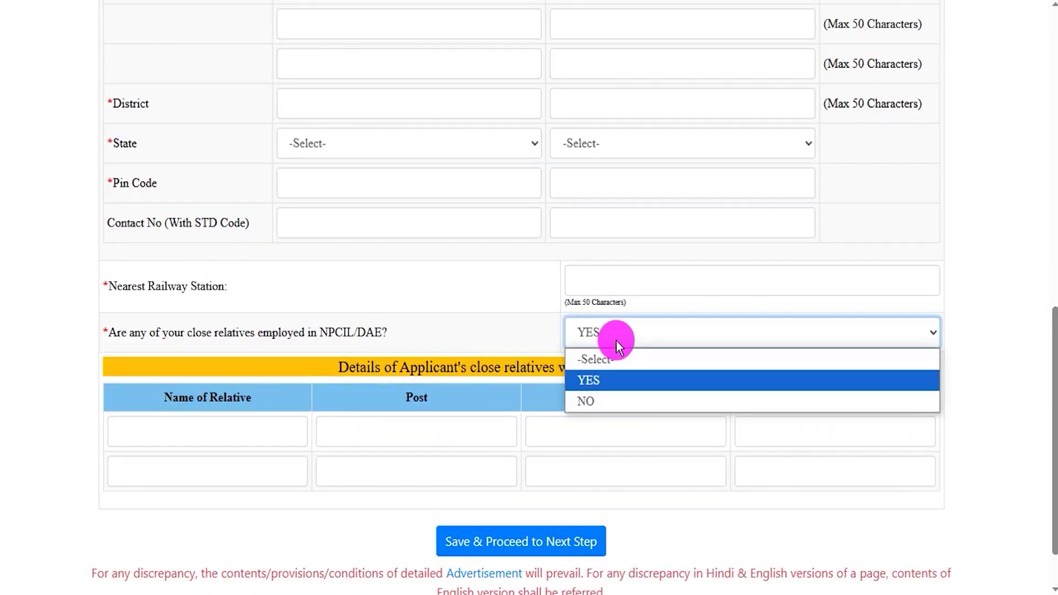
click(592, 402)
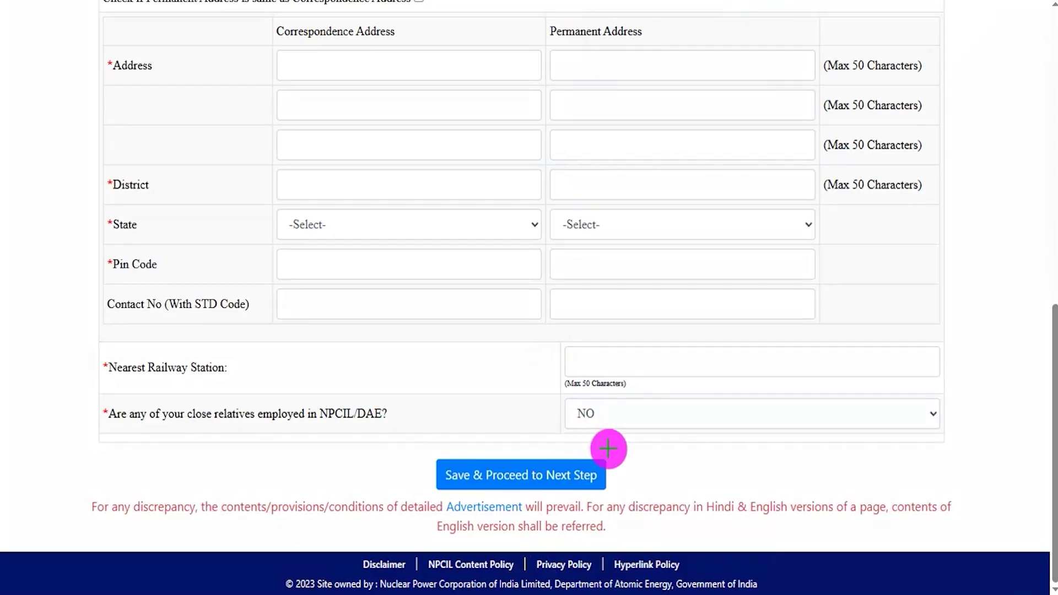
drag(815, 465, 614, 473)
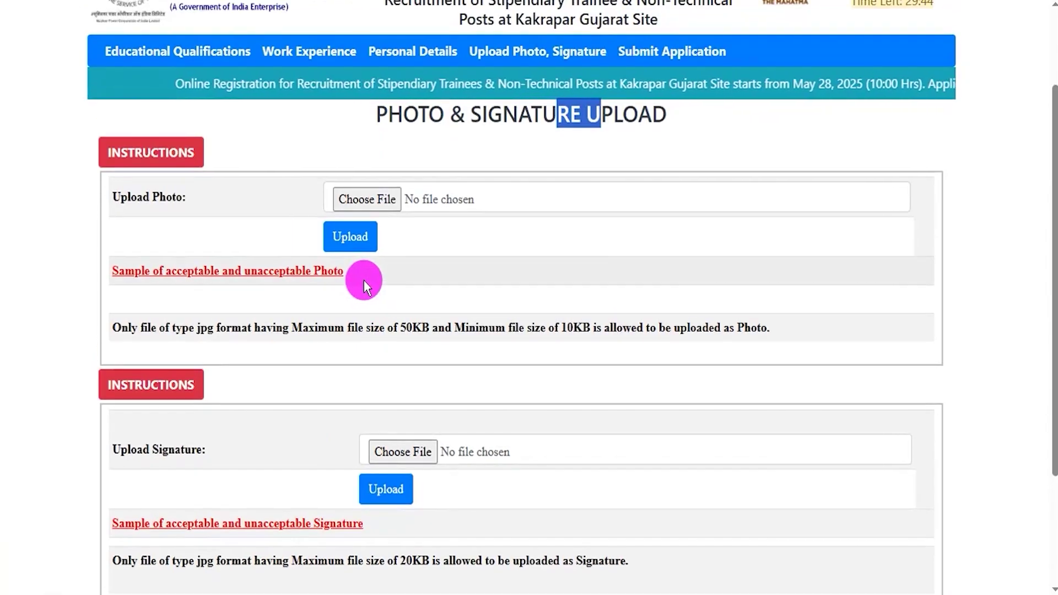
Look over the Photo & Signature Upload page with its file requirements and sample links.
scroll(341, 260, up, 3)
drag(439, 235, 418, 232)
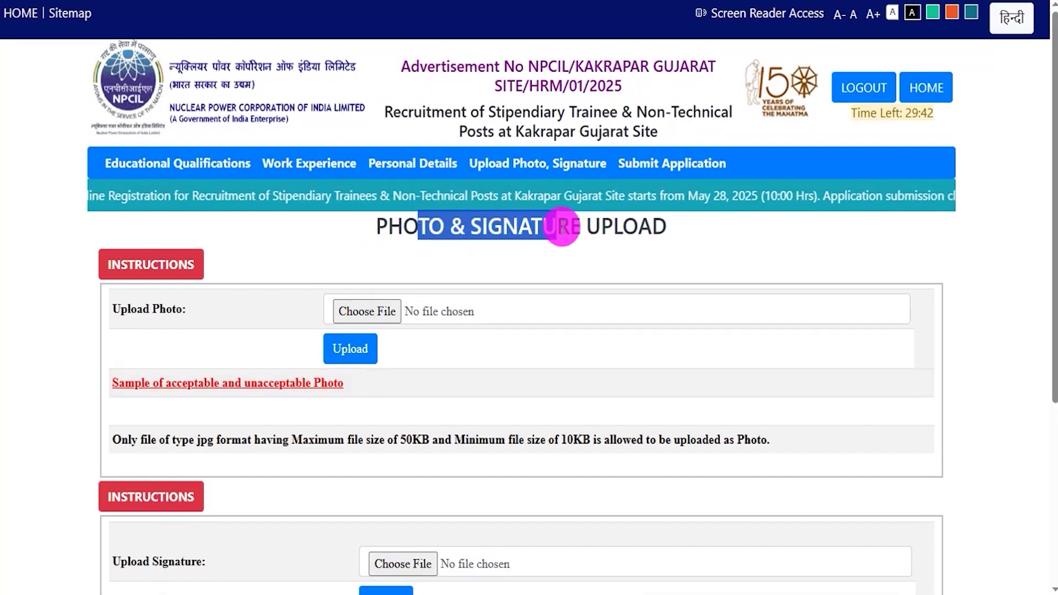
scroll(421, 281, down, 3)
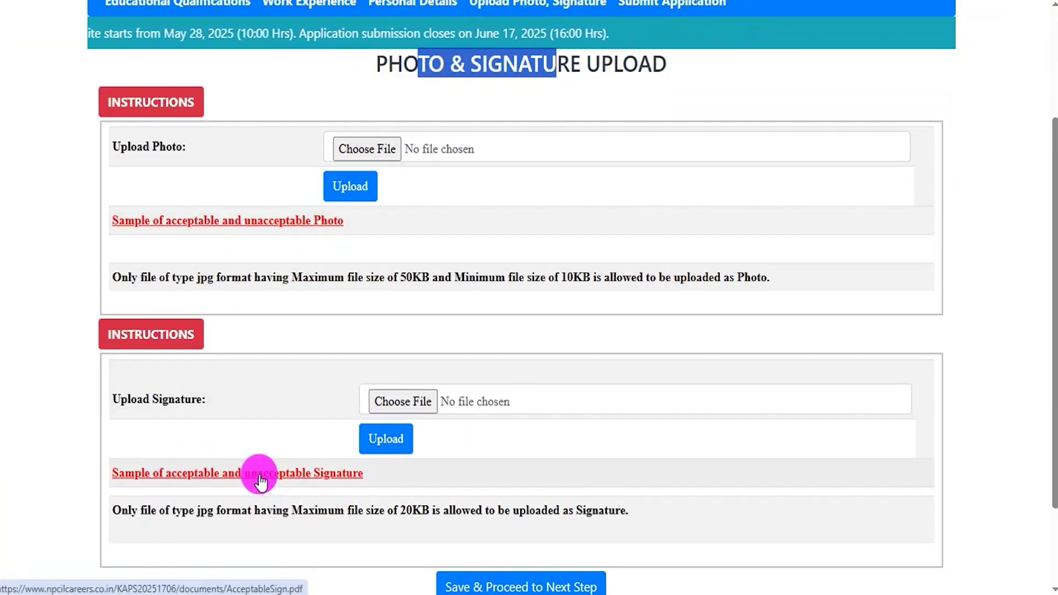
Open the sample of acceptable and unacceptable photos and mark the 10 KB minimum, 50 KB maximum and the acceptable photograph.
click(321, 221)
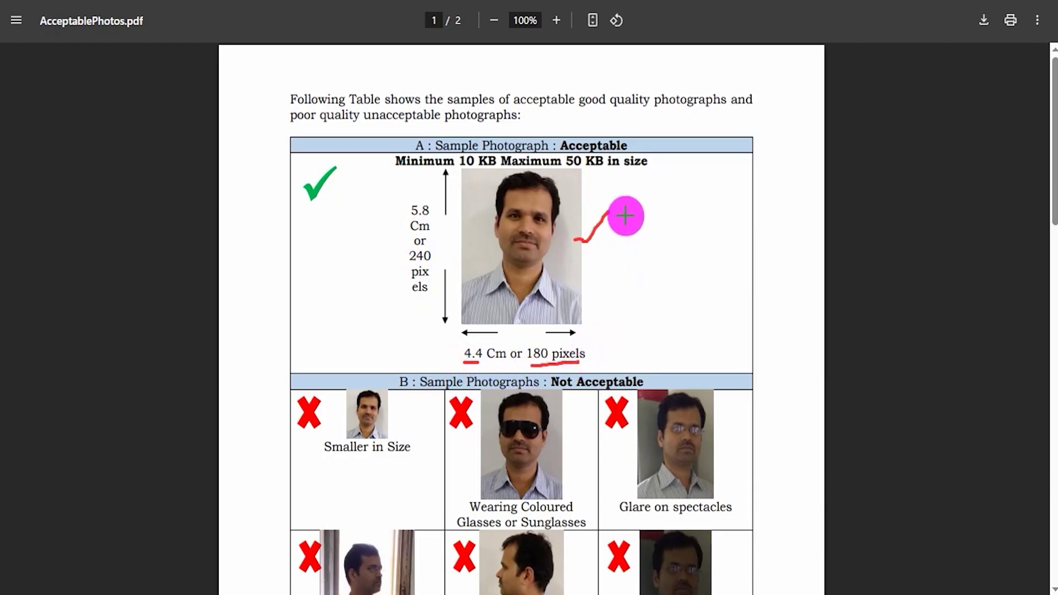
drag(463, 169, 485, 168)
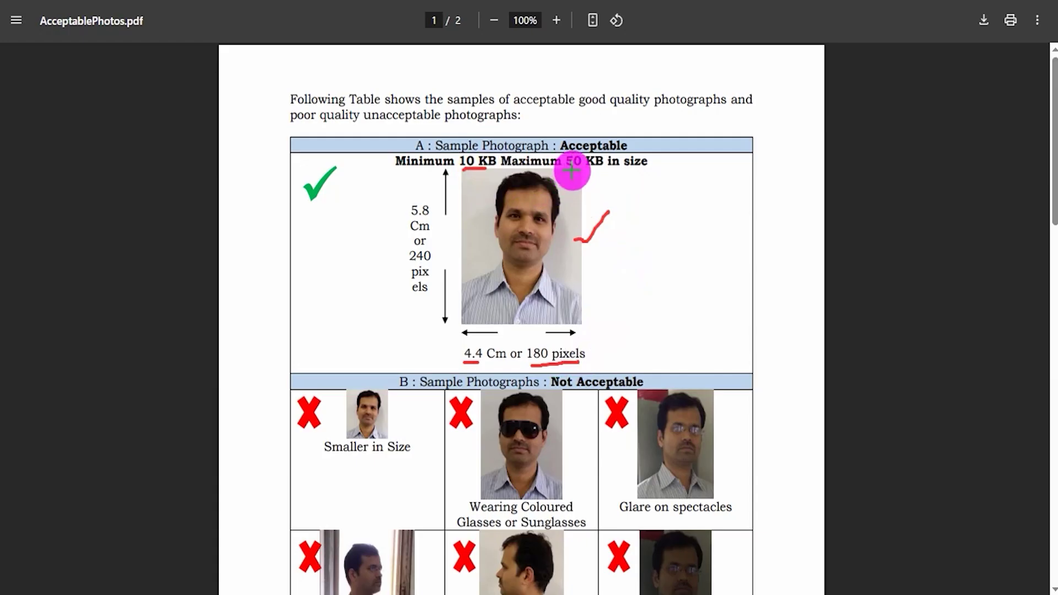
drag(572, 171, 596, 170)
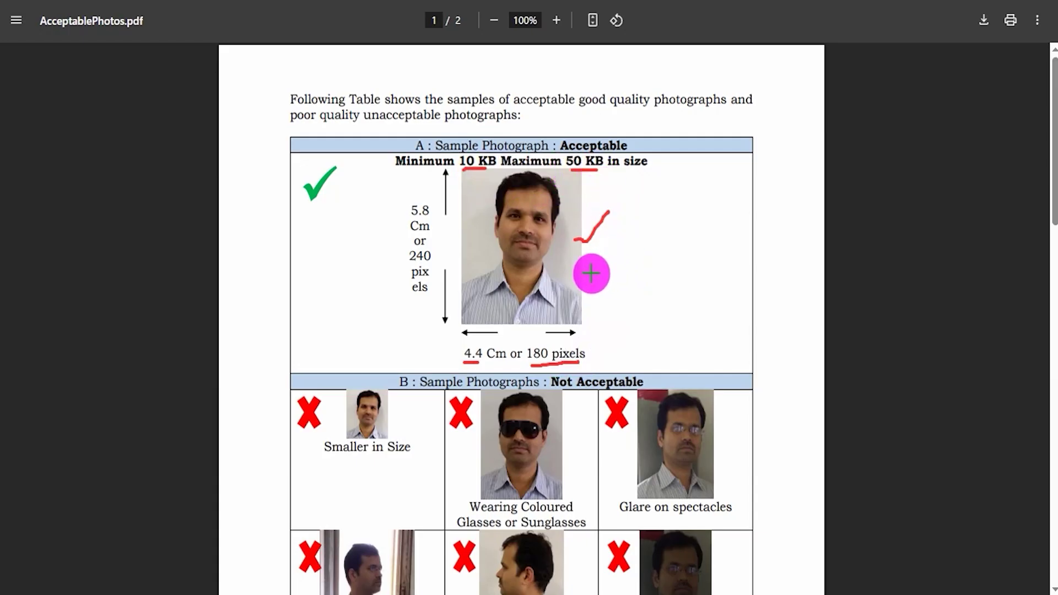
drag(576, 270, 617, 246)
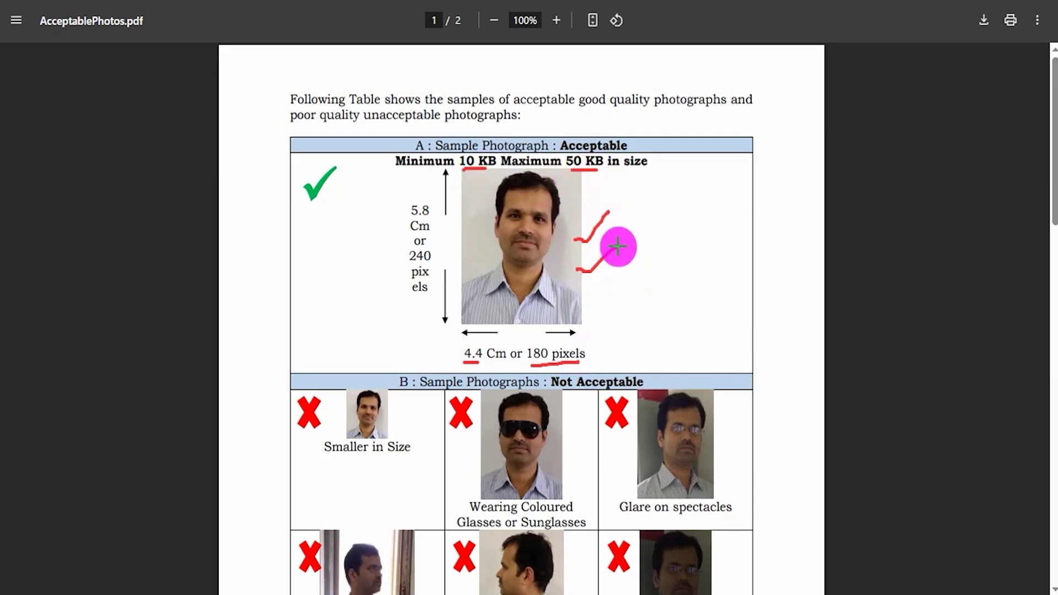
Cross out the small, sunglasses and spectacle-glare samples, look through the remaining photo samples and return to the upload page.
drag(692, 439, 654, 461)
mouse_move(513, 449)
mouse_down()
mouse_move(551, 459)
mouse_move(506, 464)
mouse_up()
drag(383, 423, 351, 438)
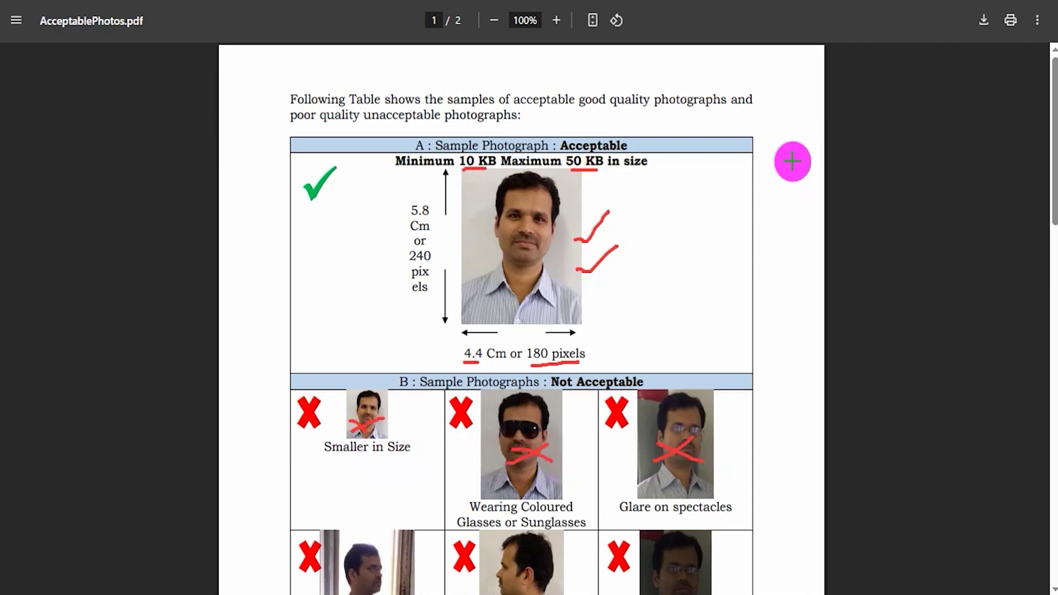
scroll(537, 430, down, 3)
scroll(560, 408, up, 3)
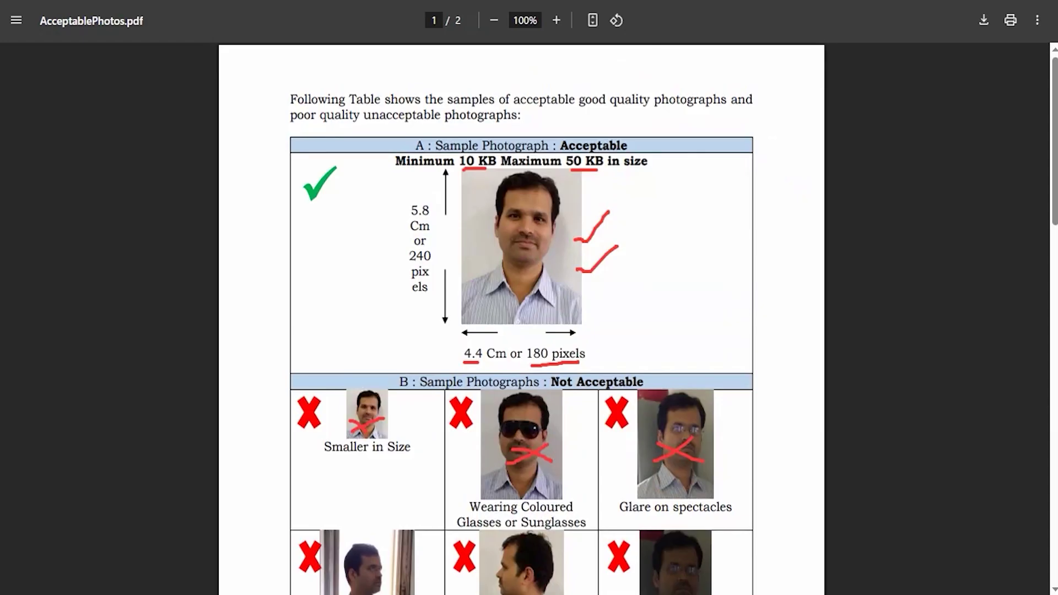
click(478, 1)
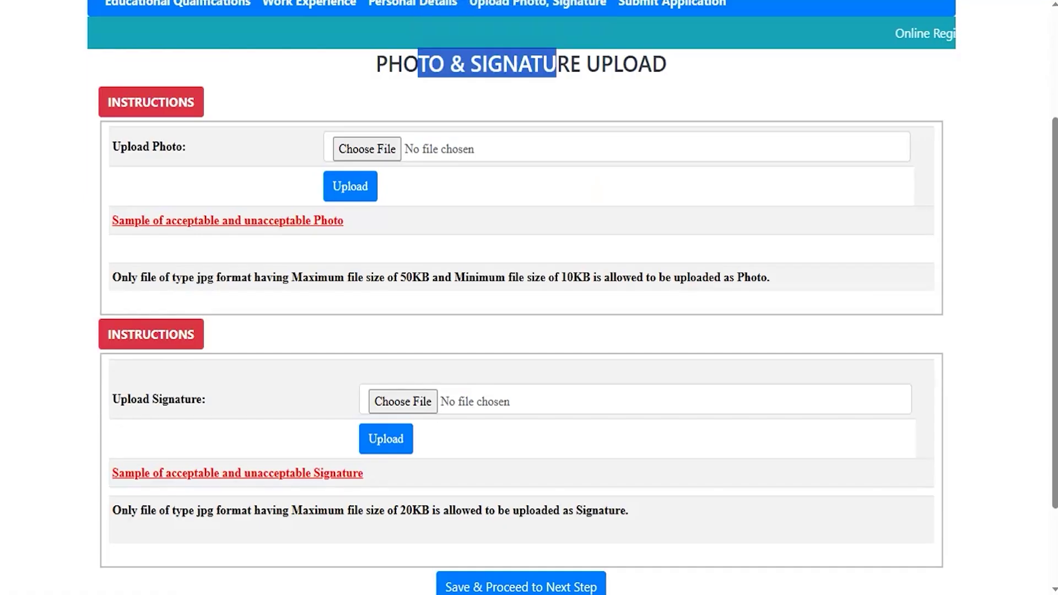
Open the sample of acceptable and unacceptable signatures, highlight the 20 KB limit and underline the maximum 160x560 and minimum 80x200 pixel sizes.
click(341, 478)
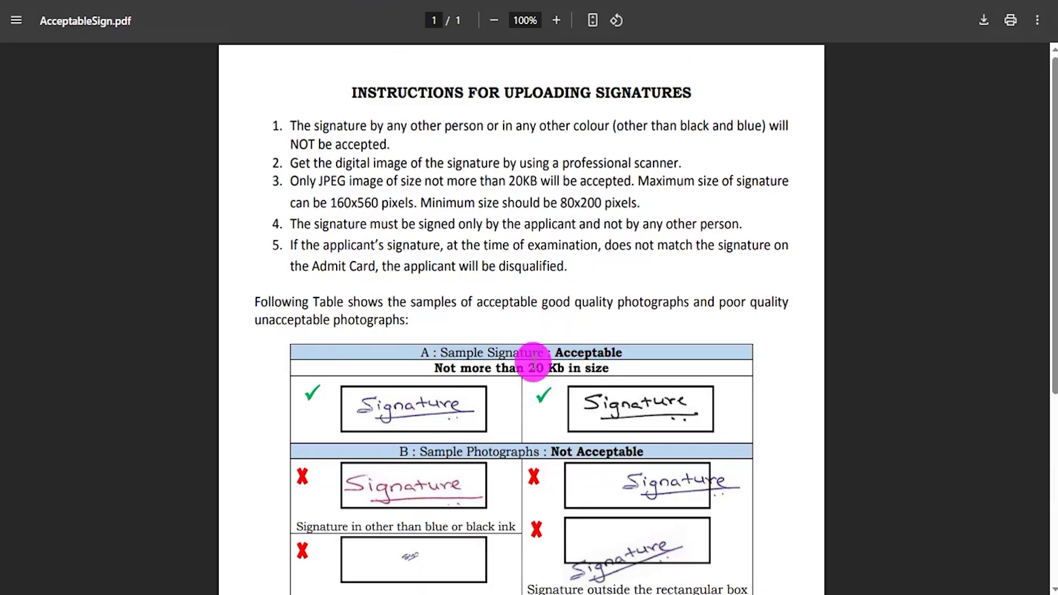
drag(536, 366, 580, 365)
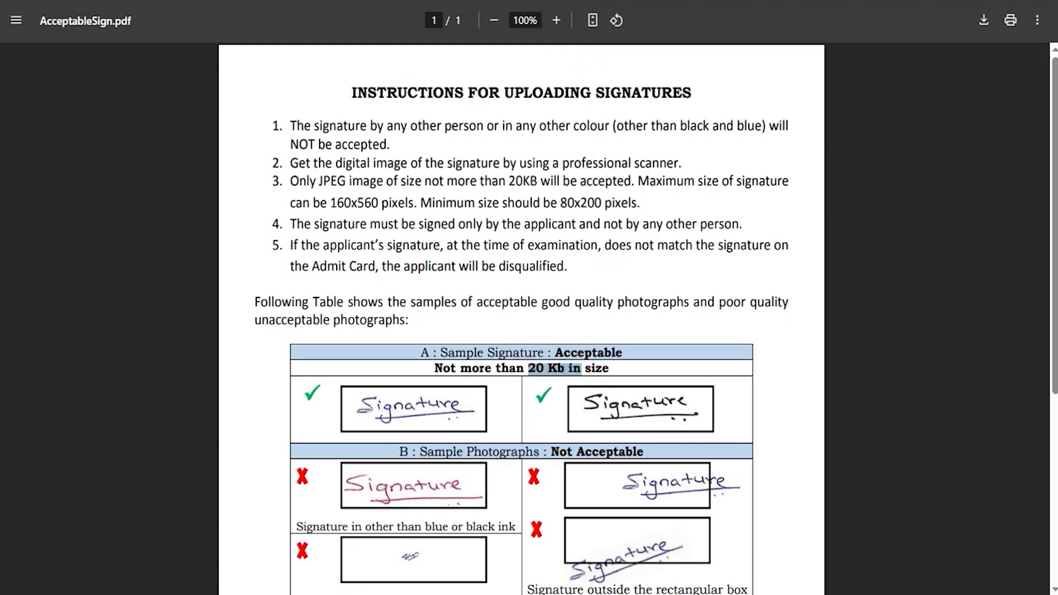
drag(656, 194, 735, 194)
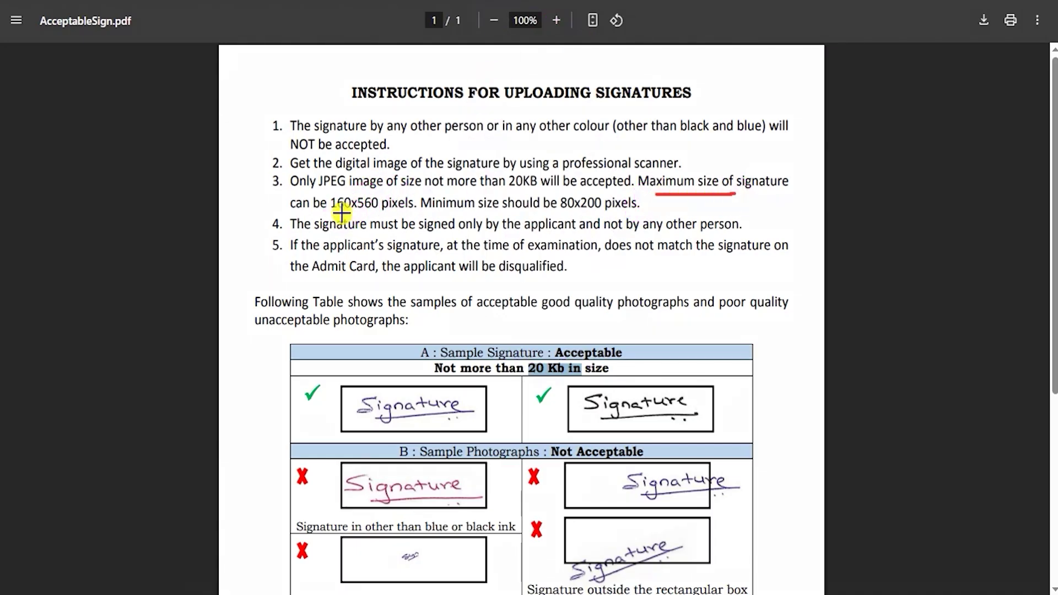
drag(364, 212, 370, 213)
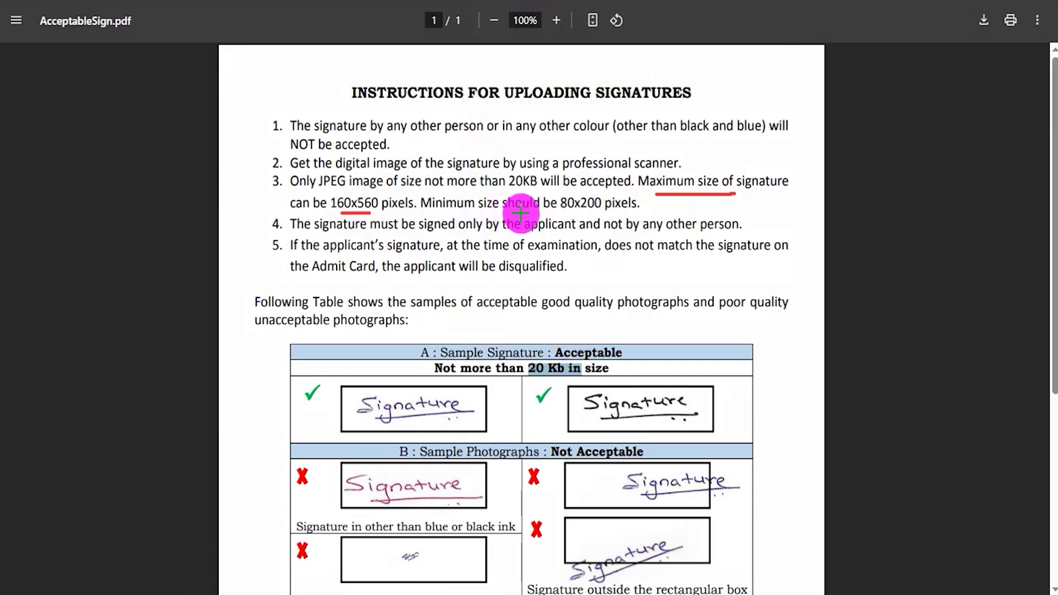
drag(561, 212, 631, 211)
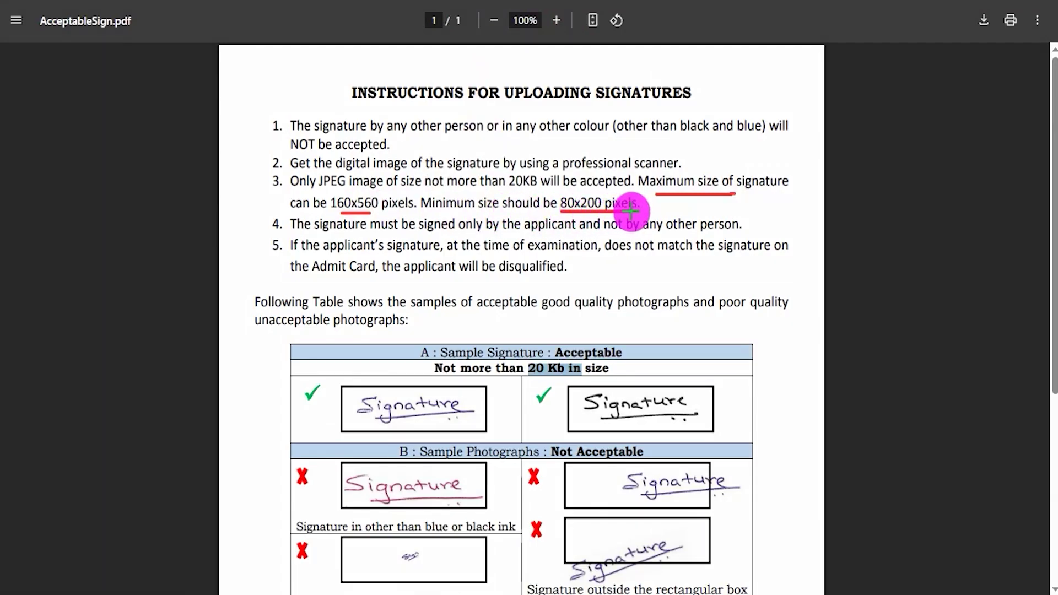
Tick the acceptable blue signature sample, cross out the red-ink and outside-the-box samples, and return to the upload page.
drag(476, 400, 507, 359)
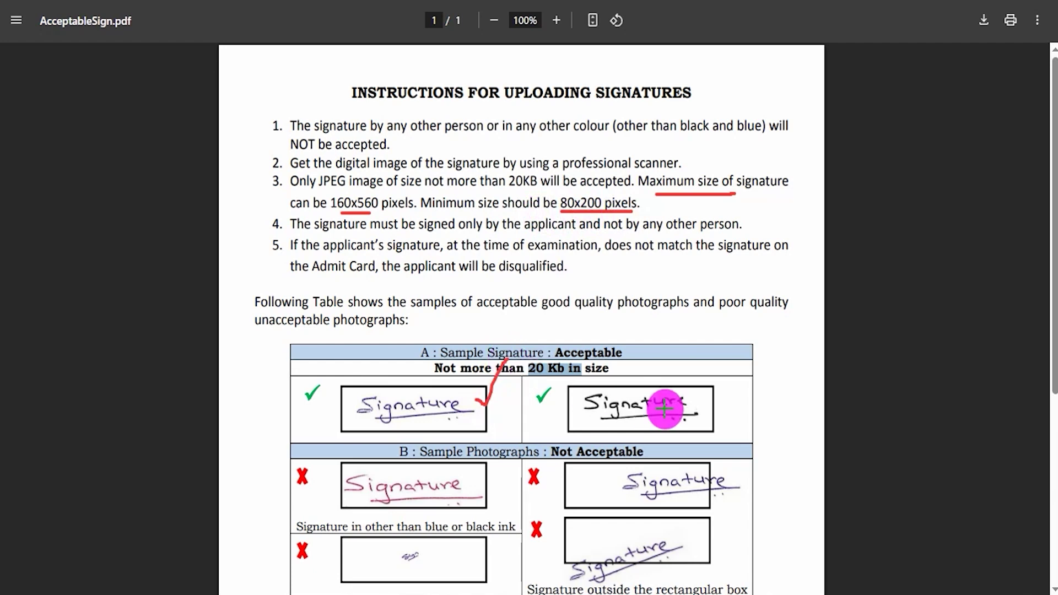
mouse_move(443, 475)
mouse_down()
mouse_move(469, 491)
mouse_move(444, 492)
mouse_up()
mouse_move(628, 481)
mouse_down()
mouse_move(662, 496)
mouse_move(633, 503)
mouse_up()
drag(609, 528, 647, 545)
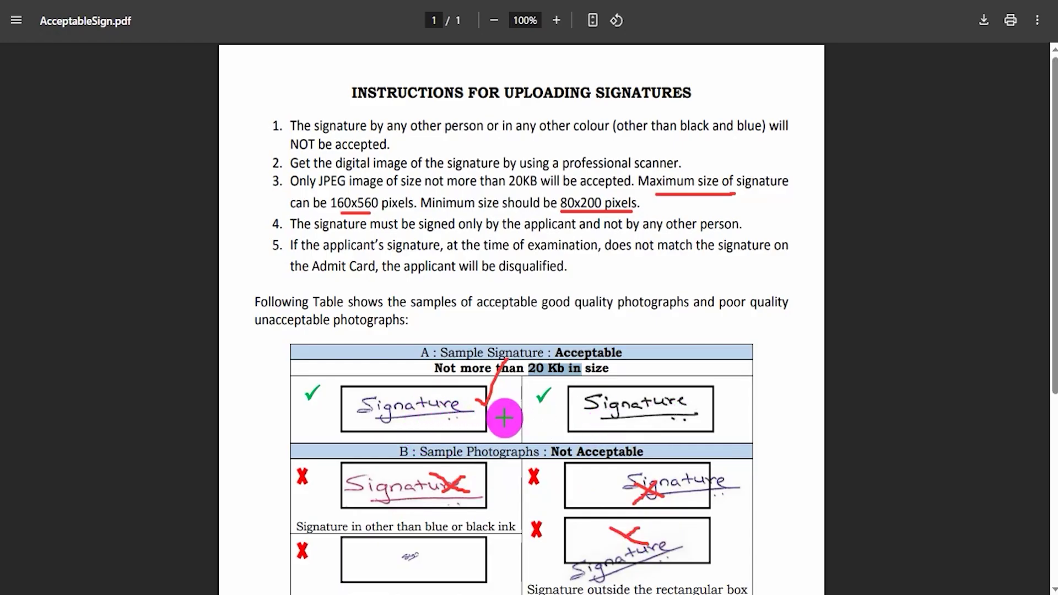
drag(460, 423, 494, 410)
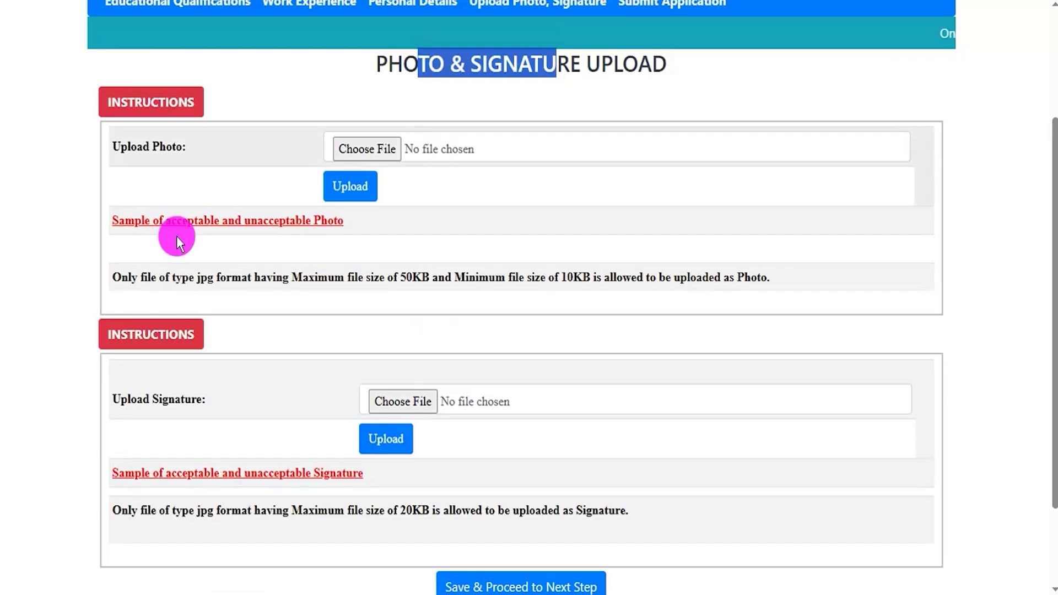
Mark the Choose File and Upload controls for both the photo and the signature with pen strokes, and clear the marks.
click(386, 0)
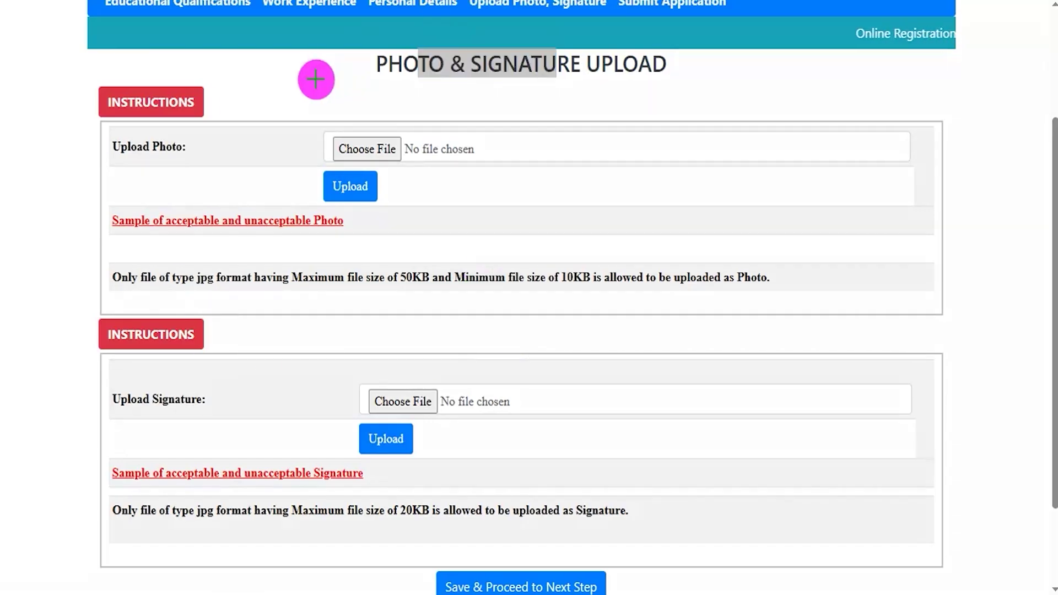
drag(394, 142, 420, 113)
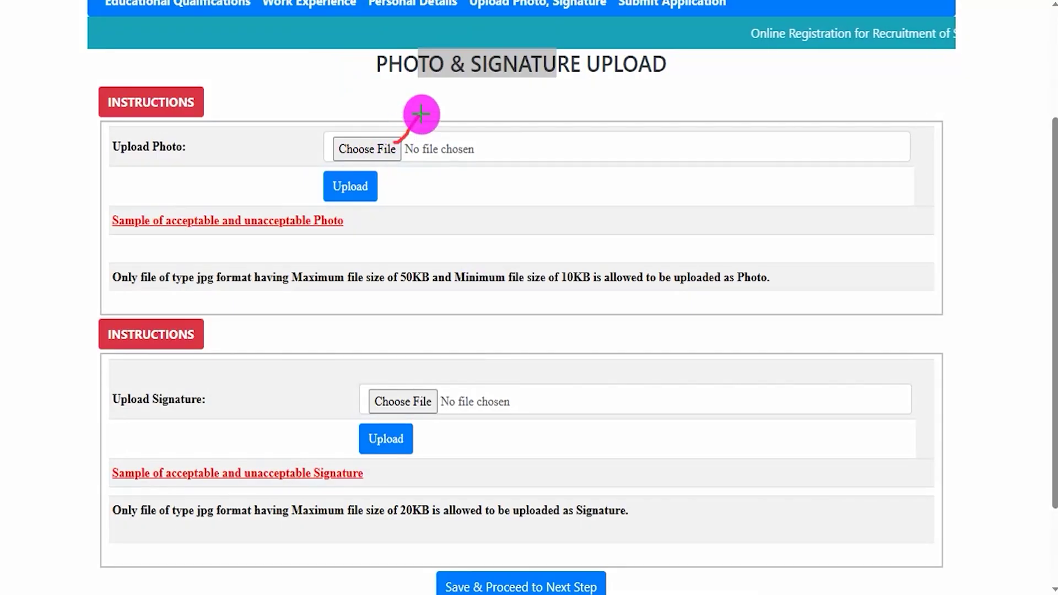
drag(405, 437, 413, 434)
drag(433, 397, 491, 342)
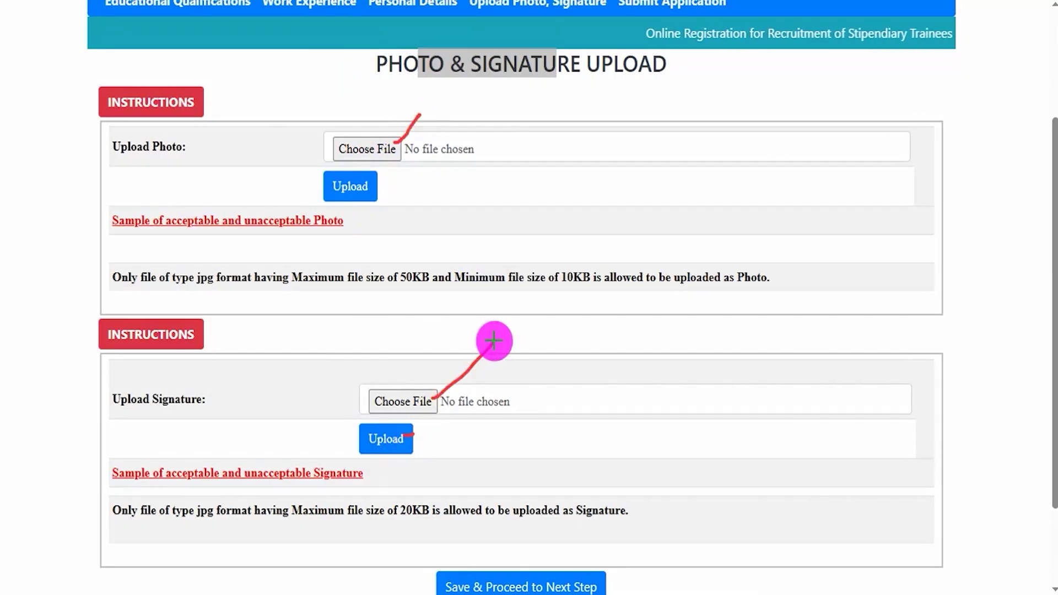
drag(373, 177, 408, 161)
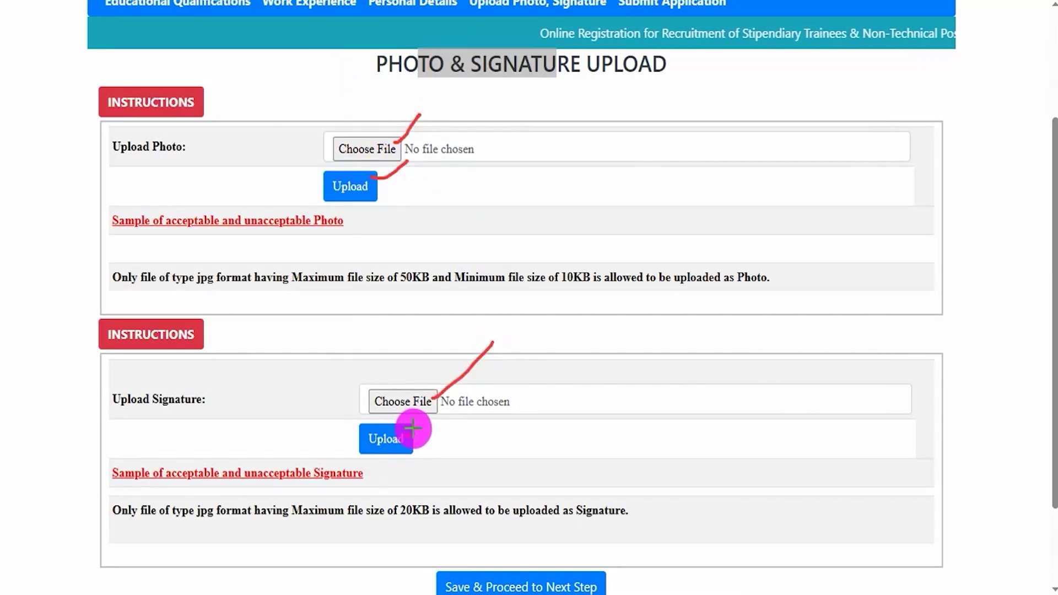
drag(414, 436, 460, 410)
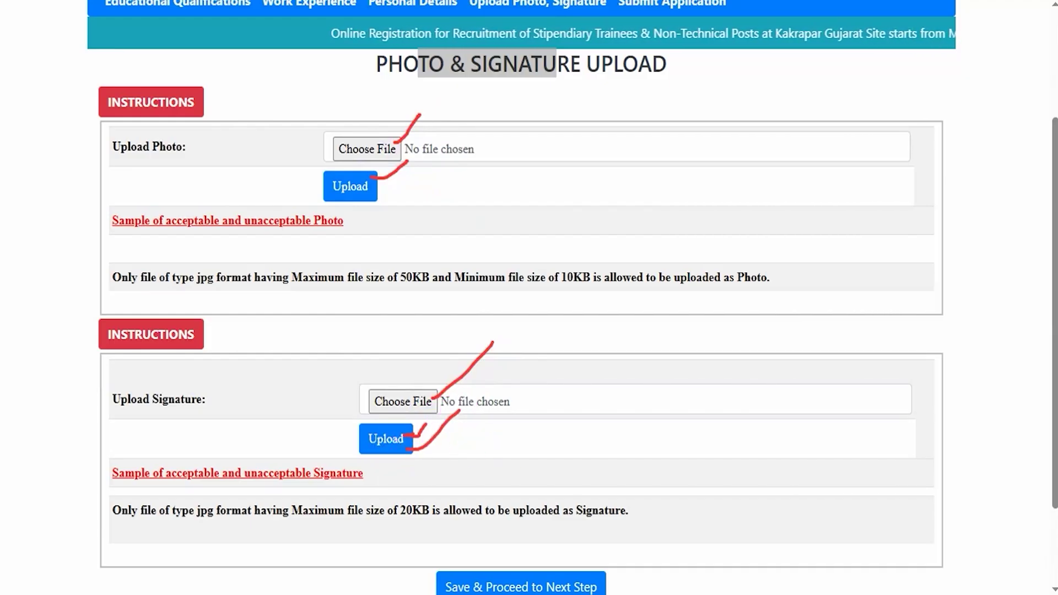
key(Escape)
Point out Save & Proceed to Next Step on the upload page and Submit Application below the candidate's declaration with drawn strokes.
scroll(585, 296, down, 1)
scroll(585, 298, down, 2)
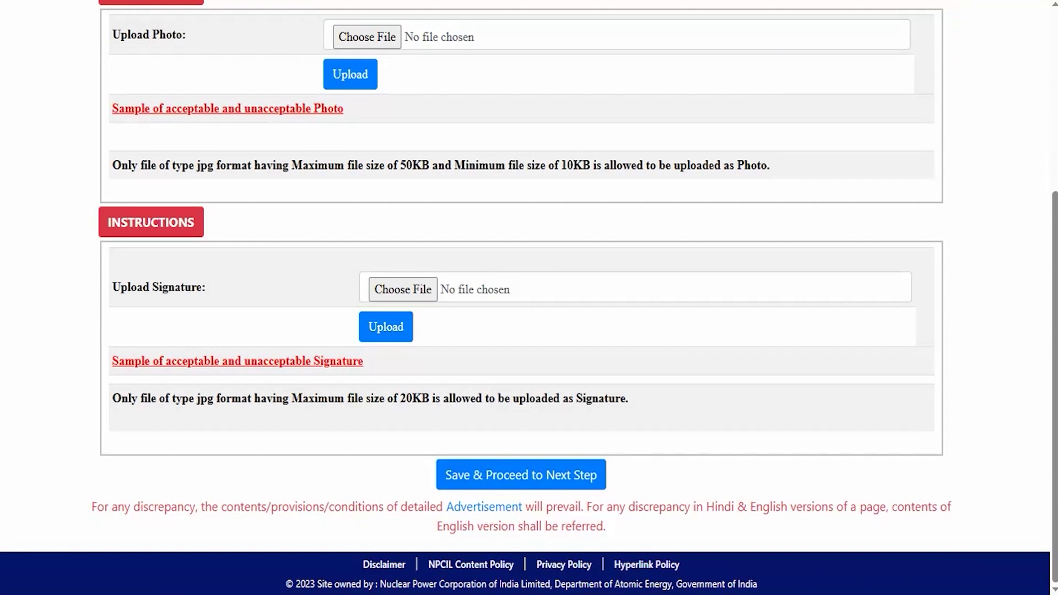
drag(829, 465, 636, 484)
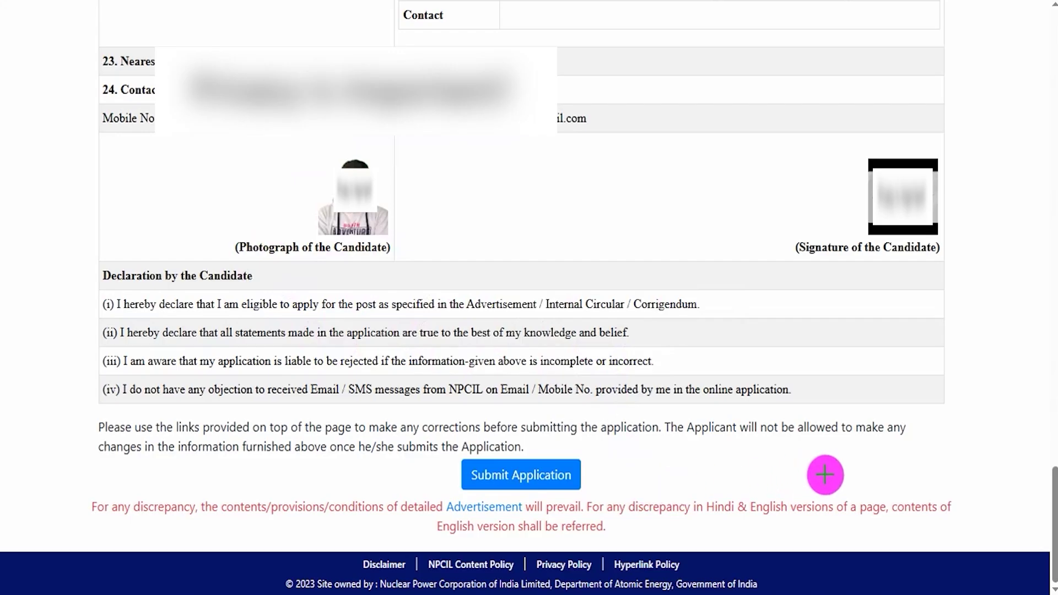
drag(838, 470, 581, 477)
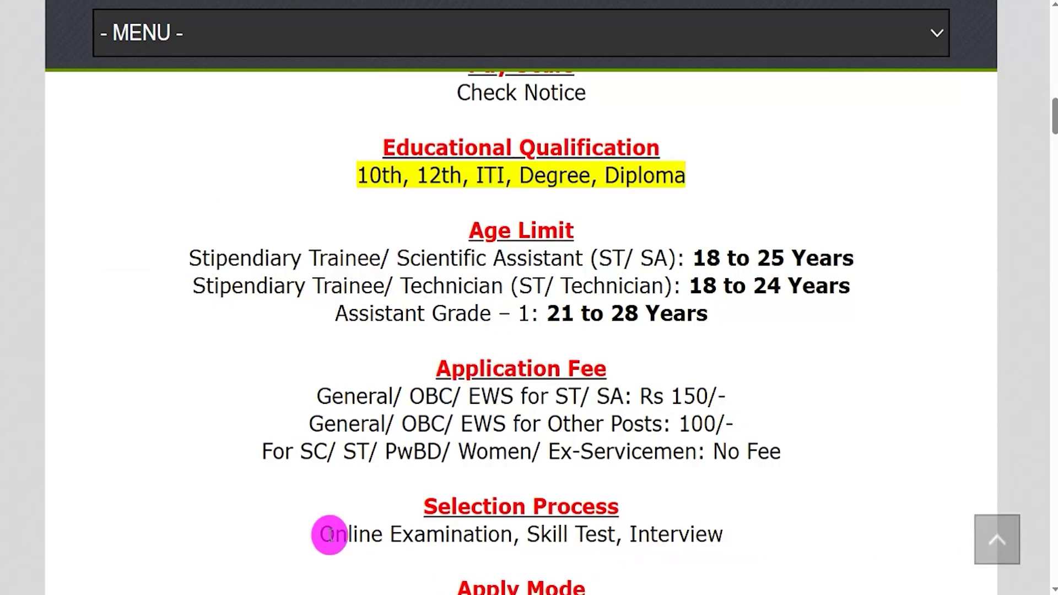
Highlight the application fee lines for SC/ST/PwBD/Women/Ex-Servicemen and for General/OBC/EWS on the recruitment notice page.
drag(307, 448, 651, 453)
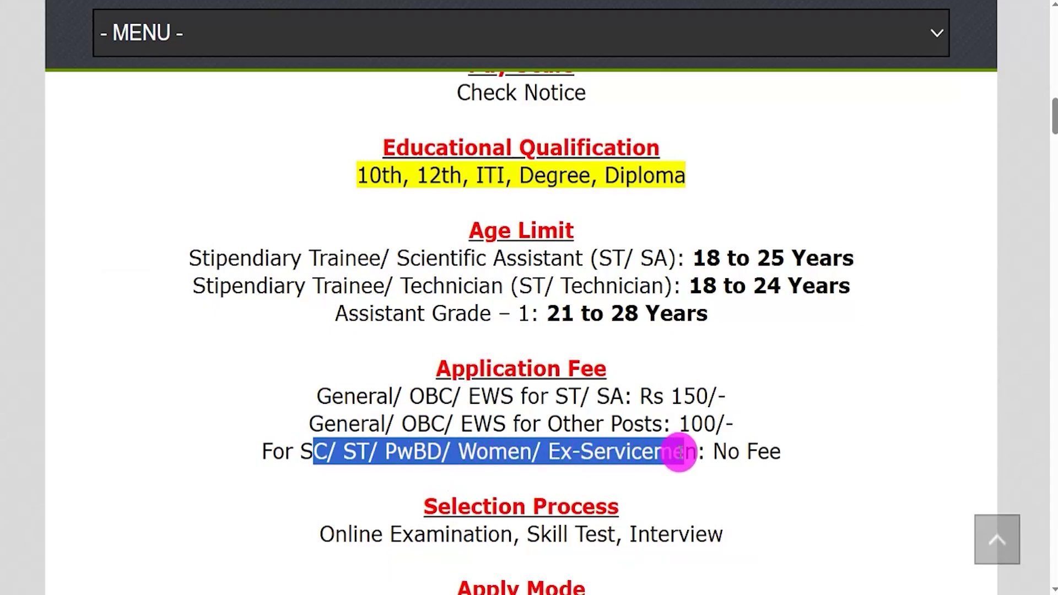
click(709, 453)
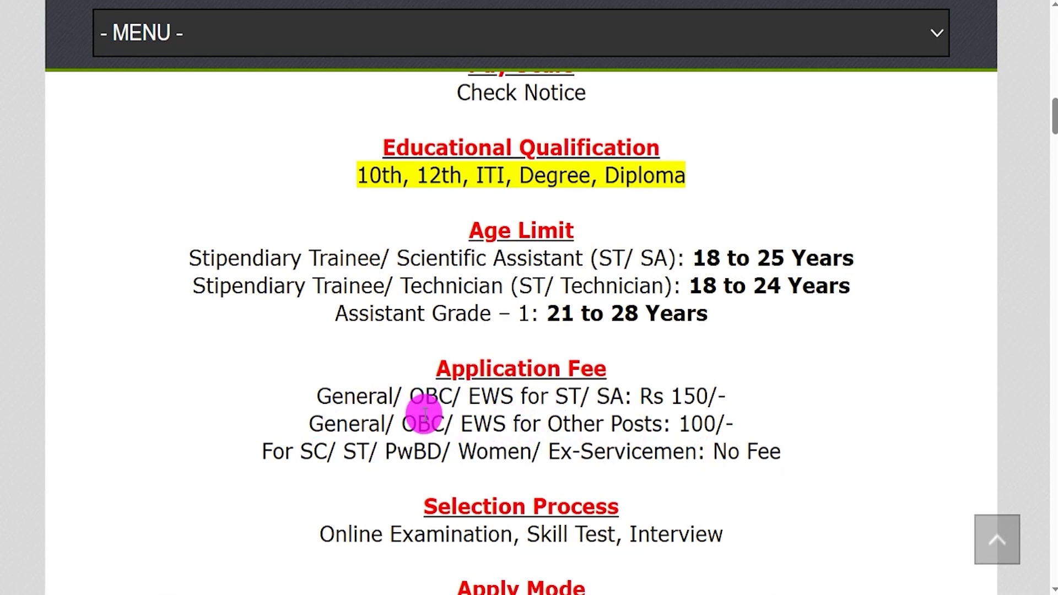
drag(326, 417, 548, 424)
drag(368, 396, 499, 399)
drag(683, 397, 704, 425)
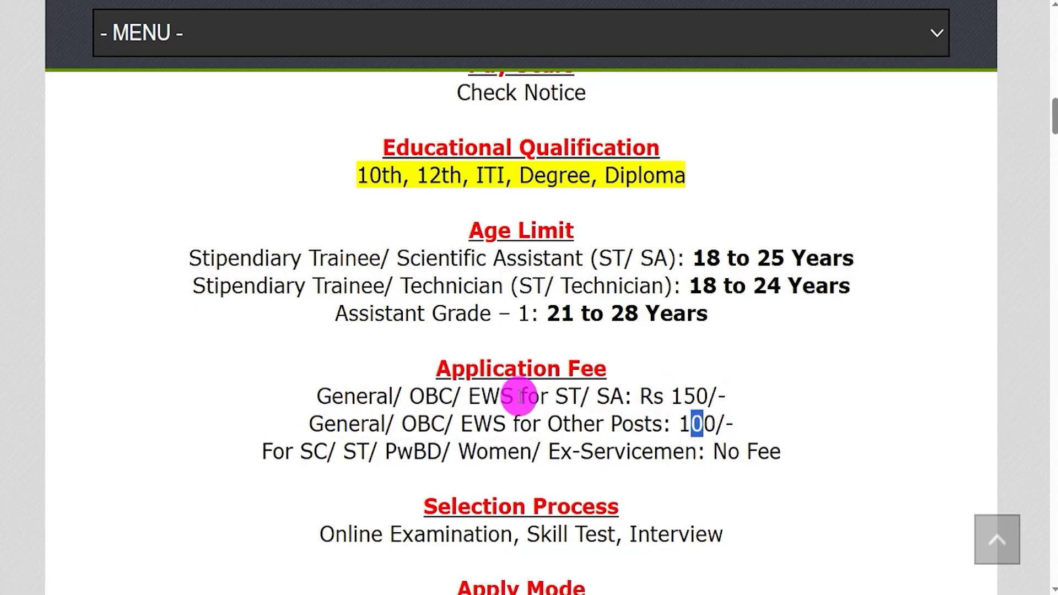
click(355, 398)
drag(356, 398, 575, 426)
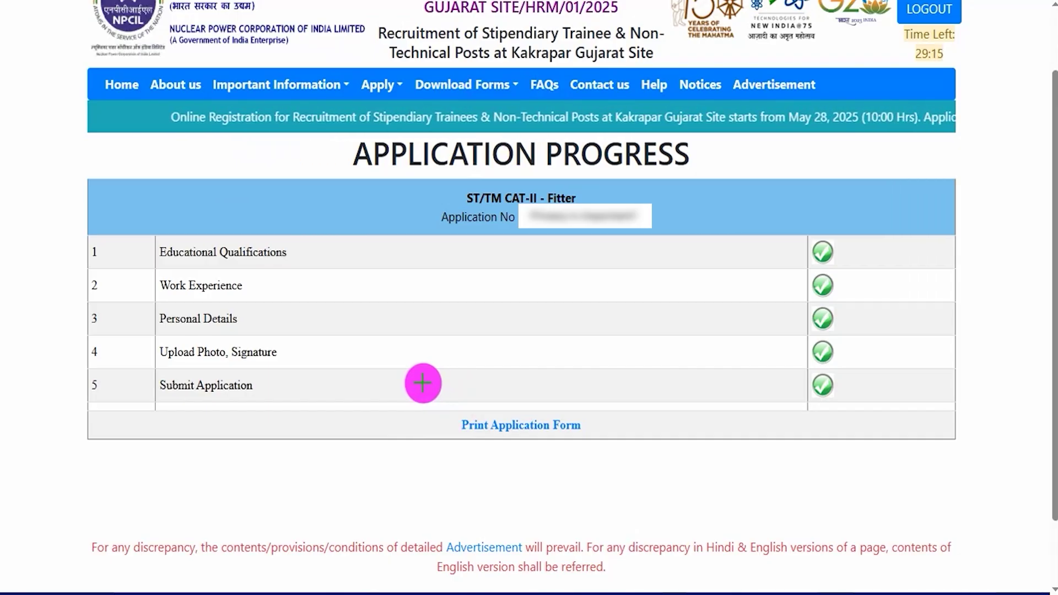
Mark the Print Application Form link on the Application Progress page.
drag(482, 408, 608, 456)
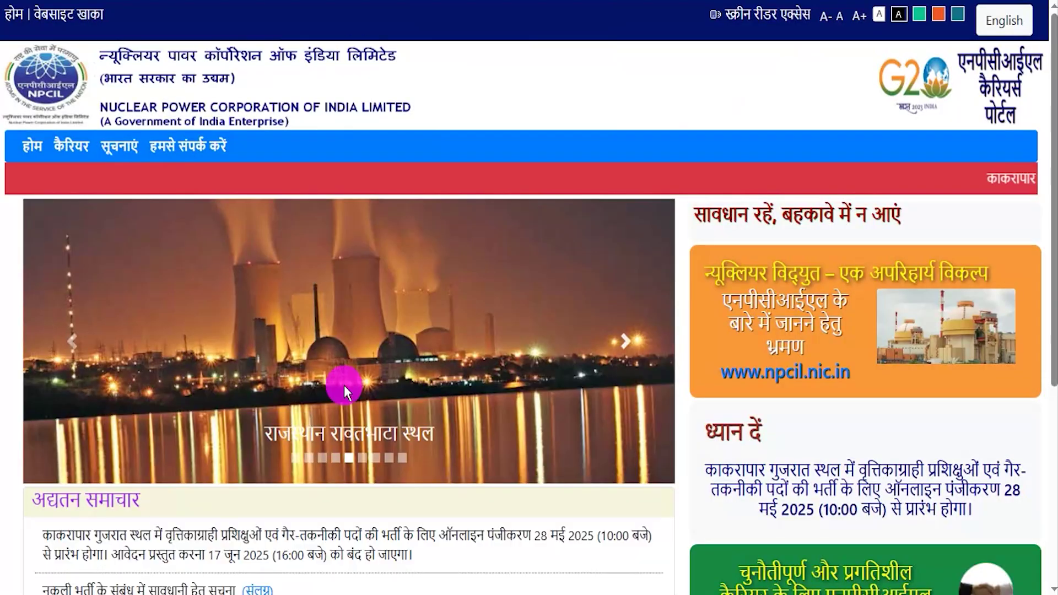
click(624, 344)
click(624, 346)
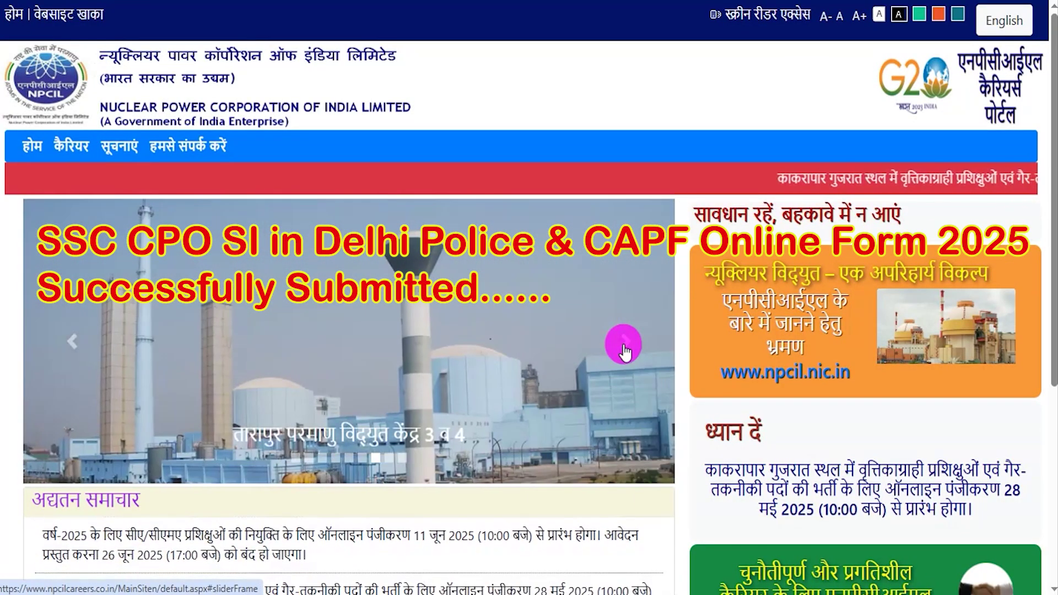
click(625, 346)
click(624, 345)
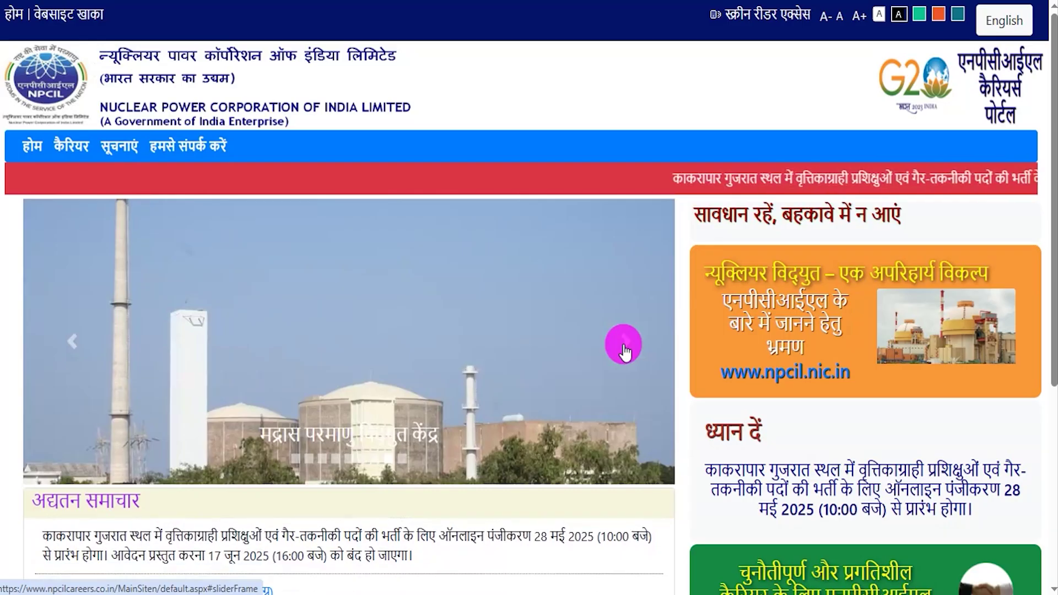
click(624, 346)
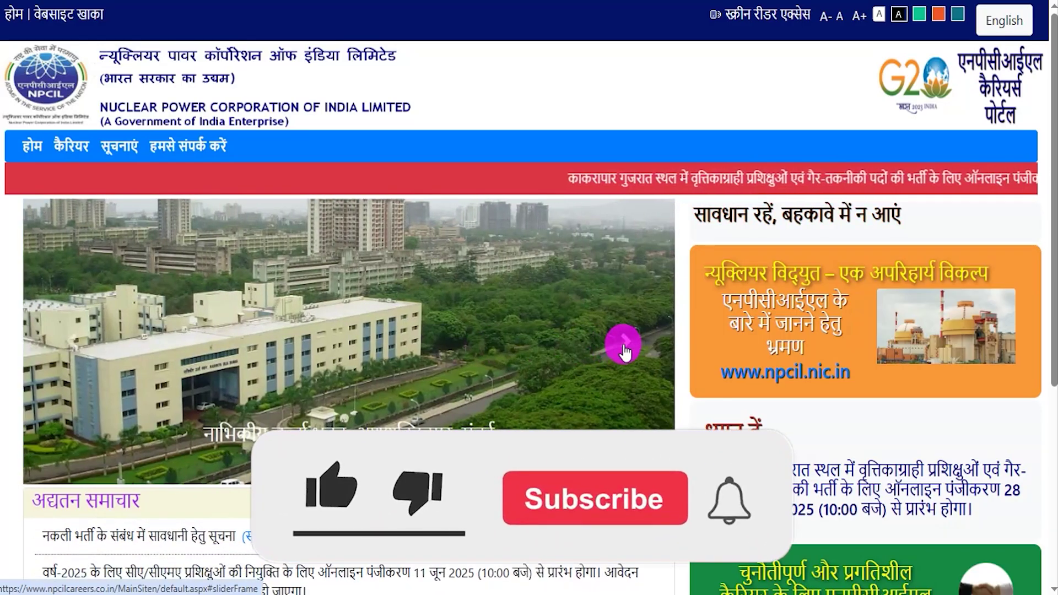
click(624, 346)
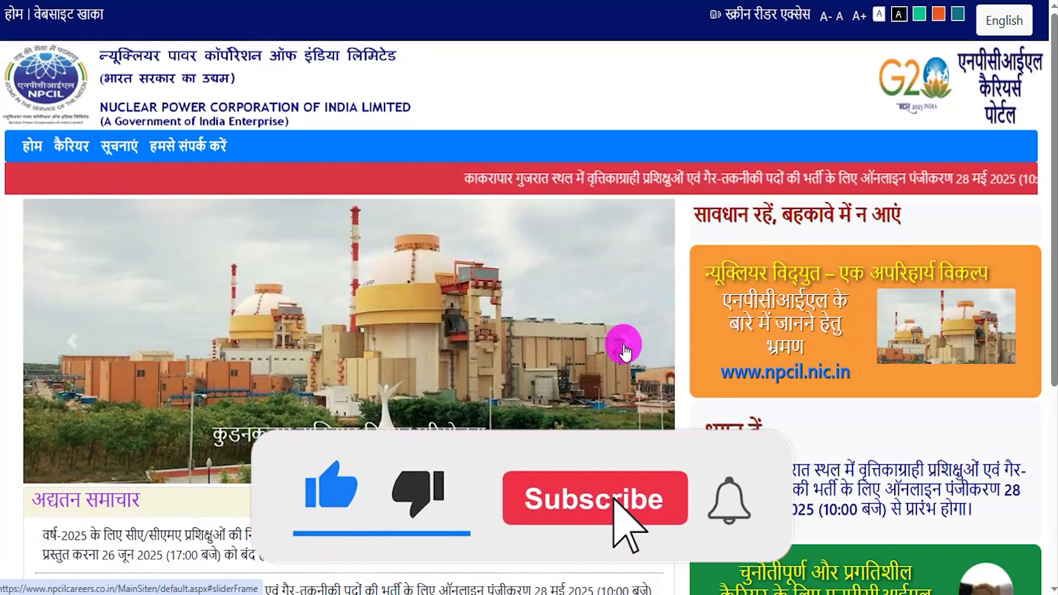